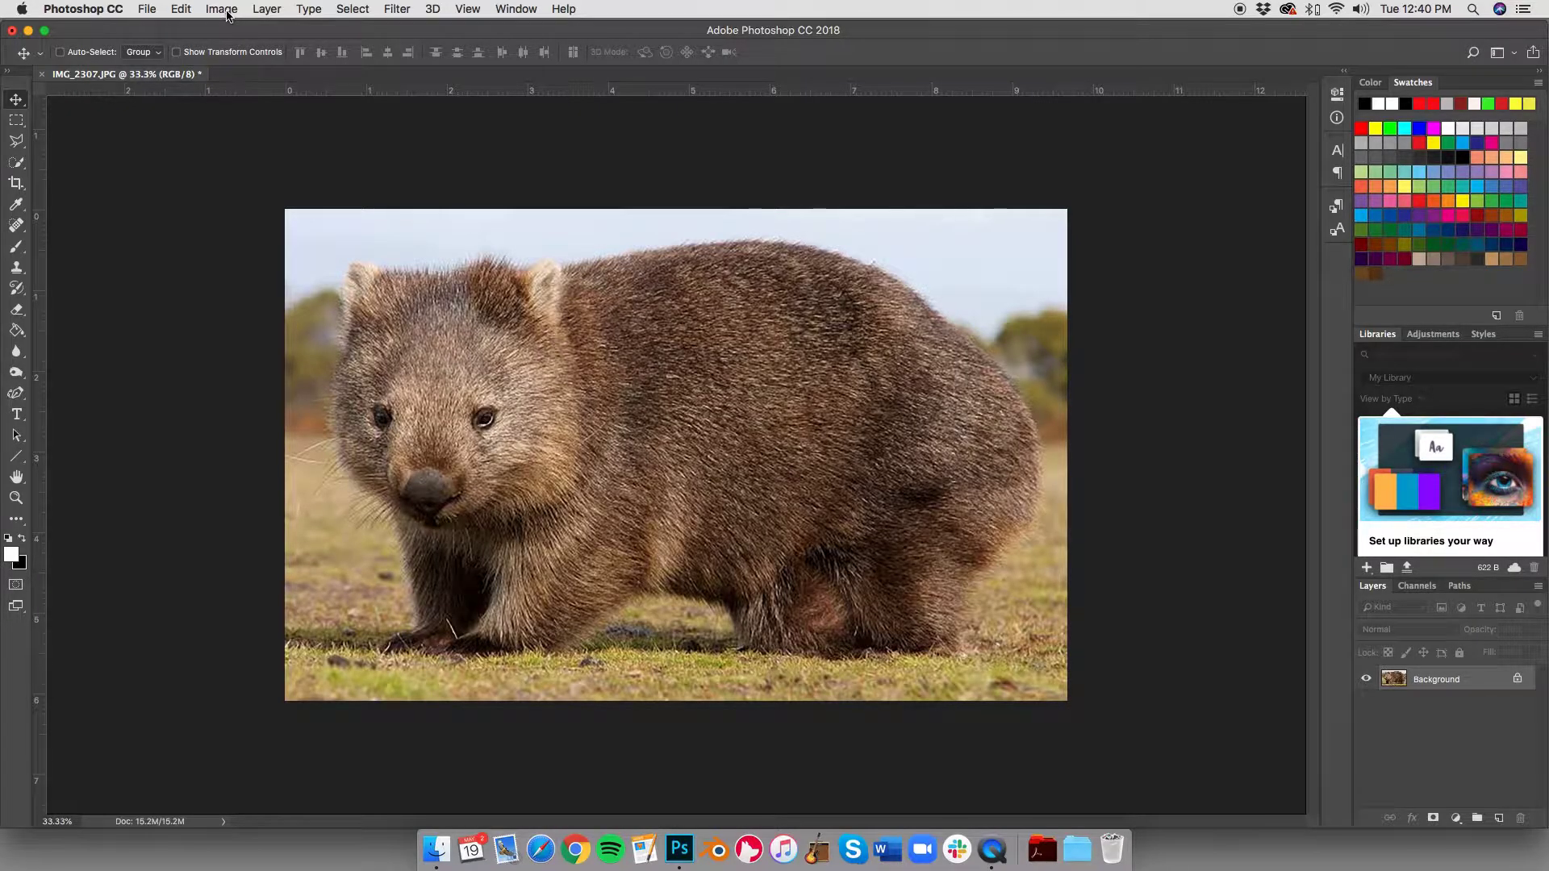
# Step: Convert the wombat photo to Grayscale mode and discard its colour information
pyautogui.click(223, 12)
pyautogui.moveTo(230, 28)
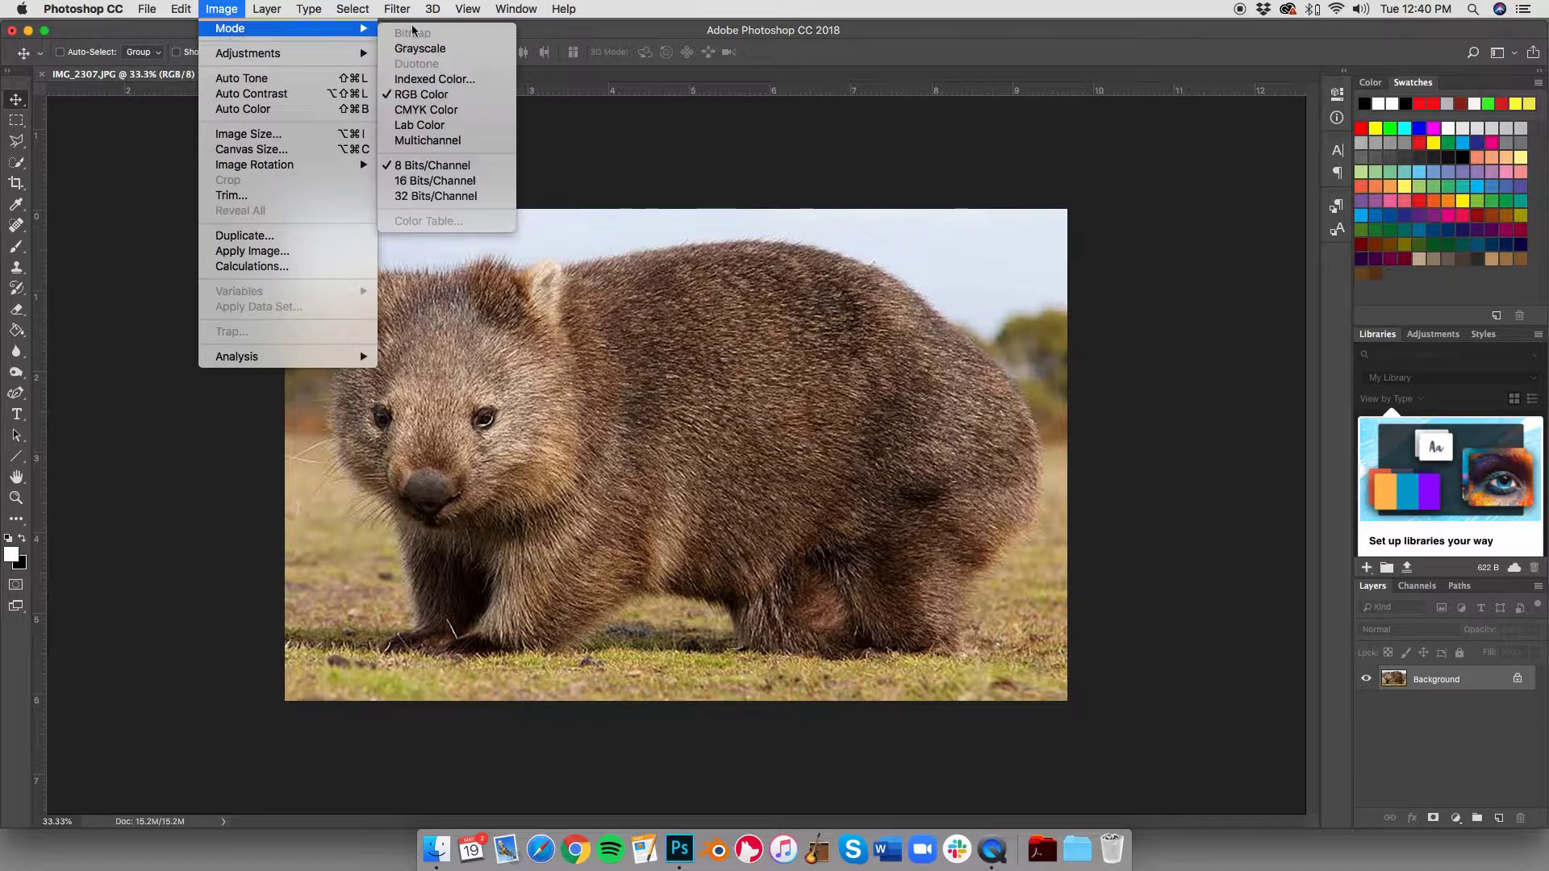
pyautogui.click(418, 49)
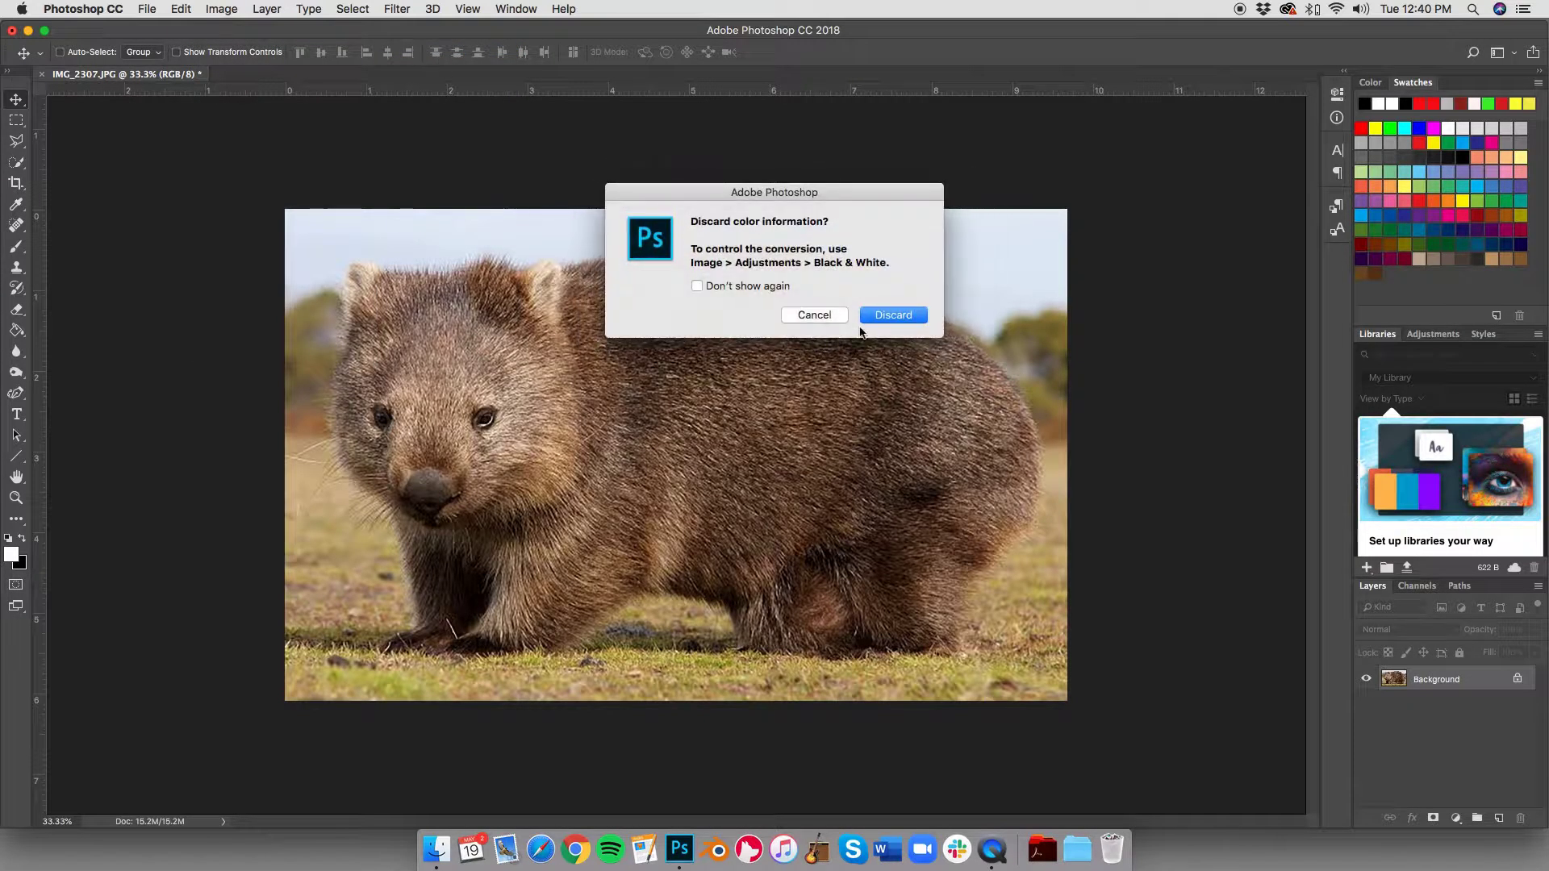
pyautogui.click(906, 316)
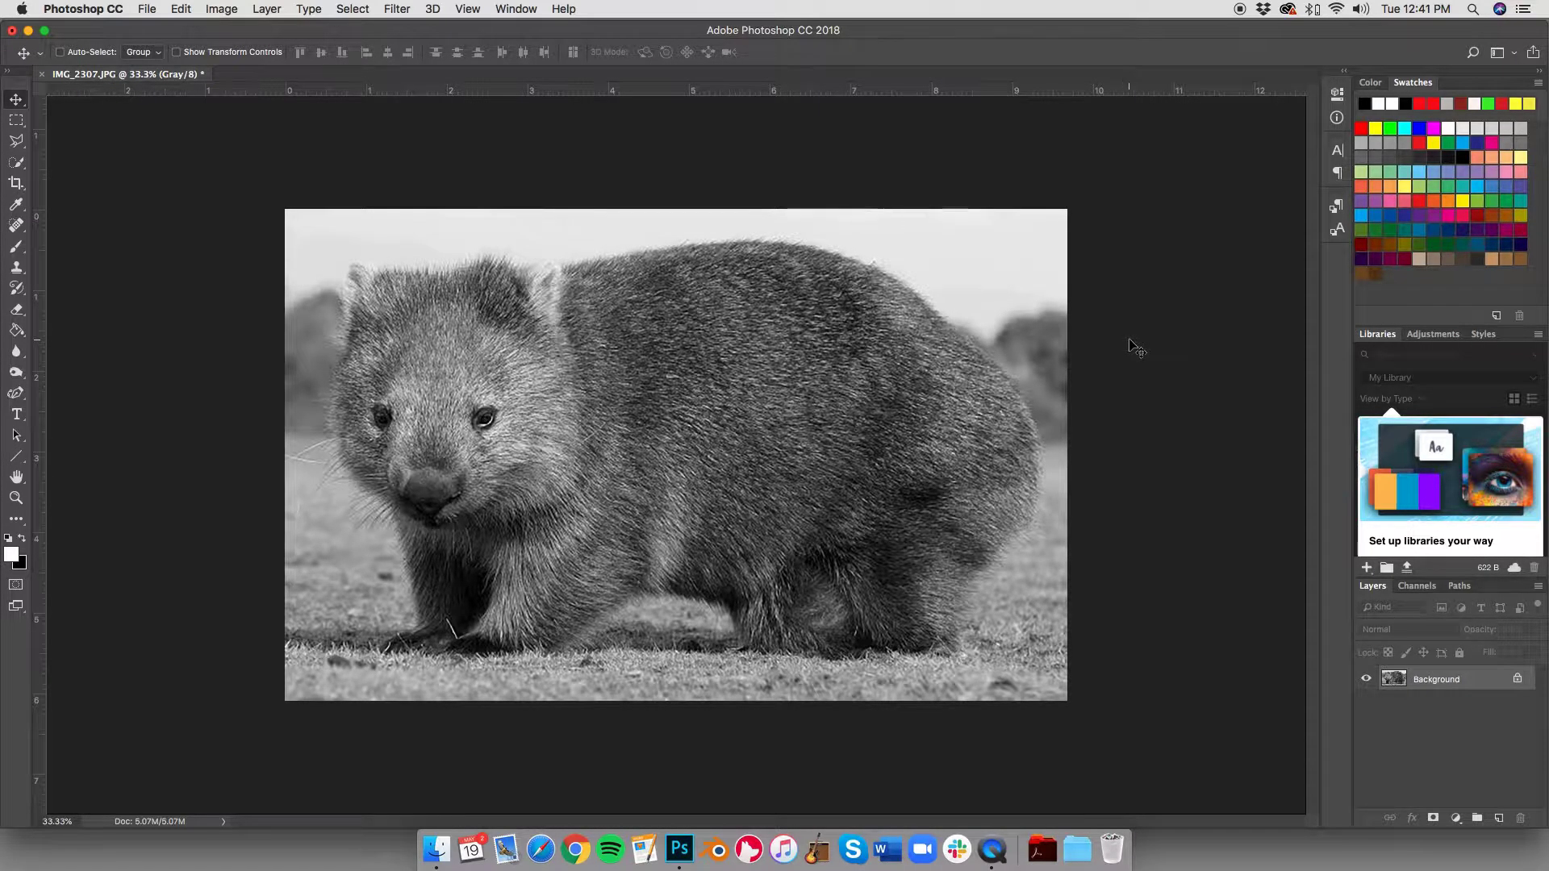
# Step: Start a Bitmap conversion using the Halftone Screen method to reach its screen settings
pyautogui.click(229, 10)
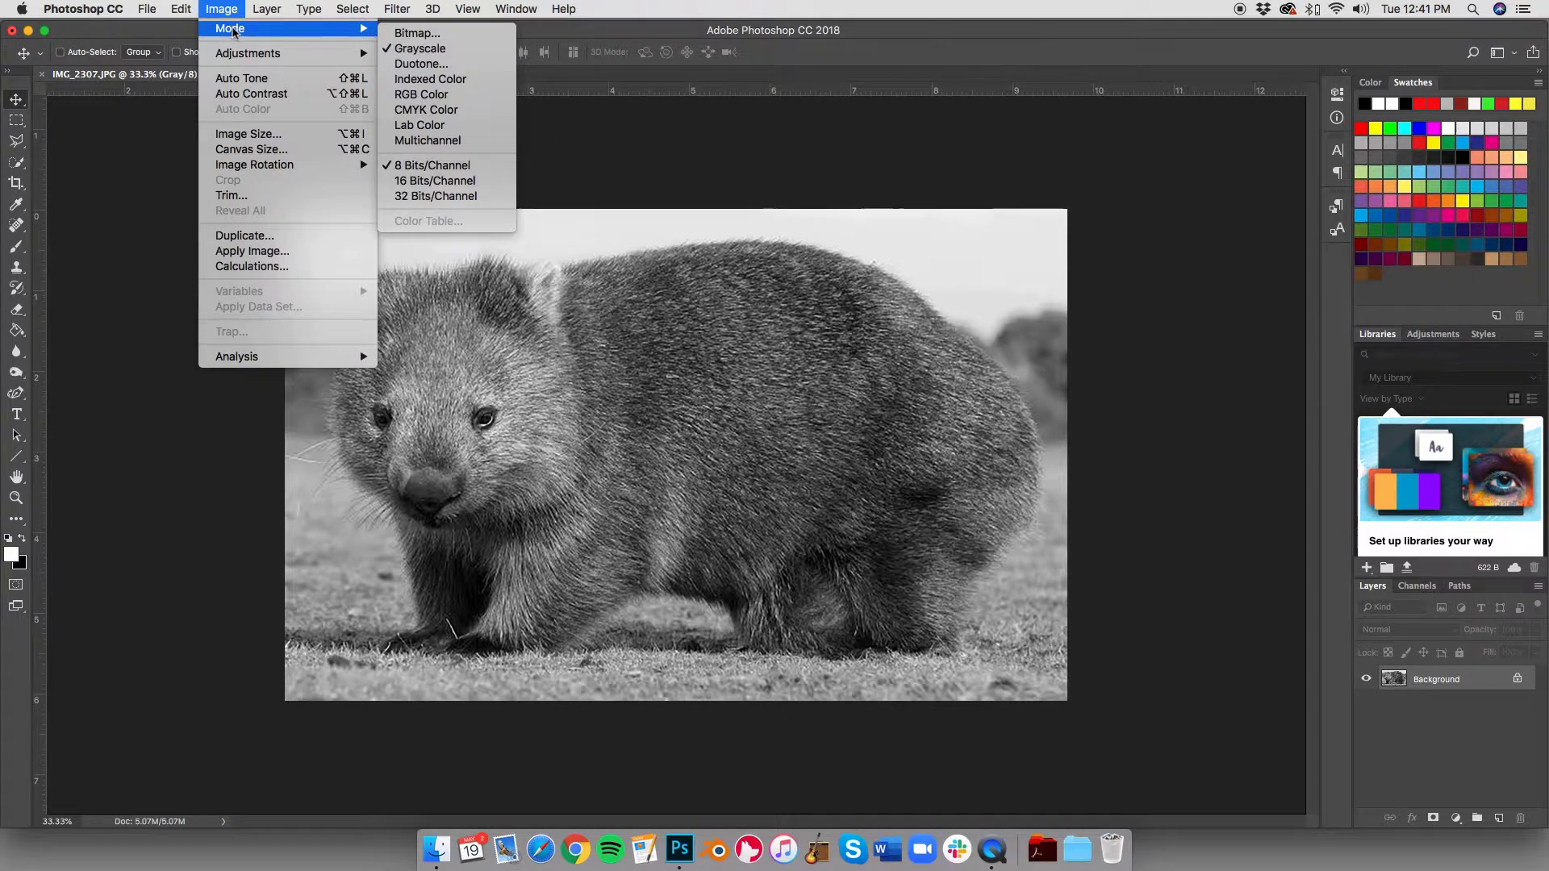
pyautogui.moveTo(286, 28)
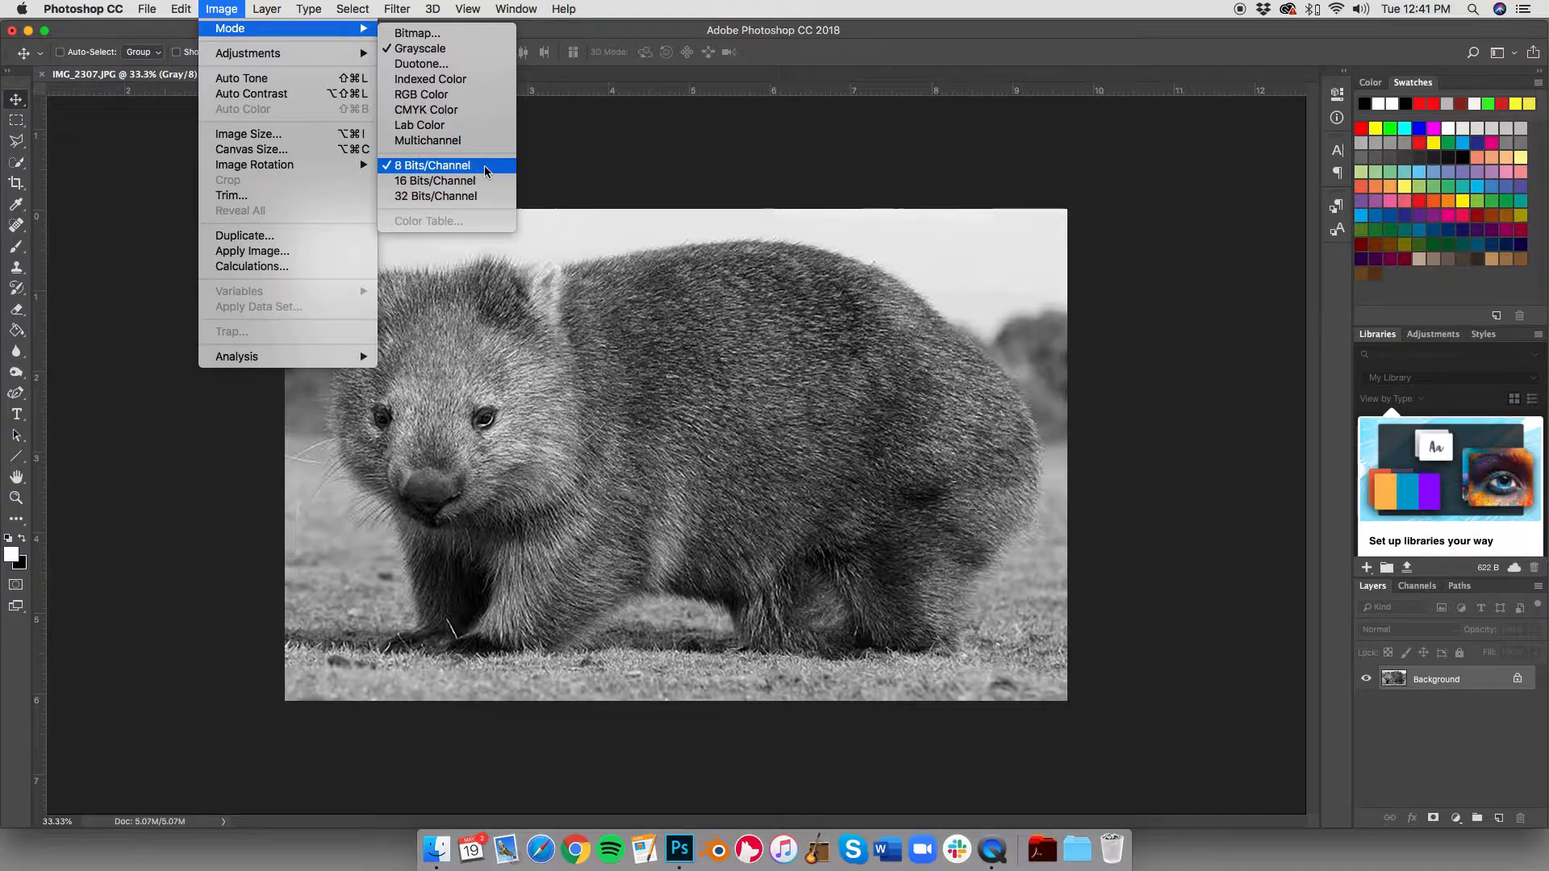
pyautogui.click(452, 37)
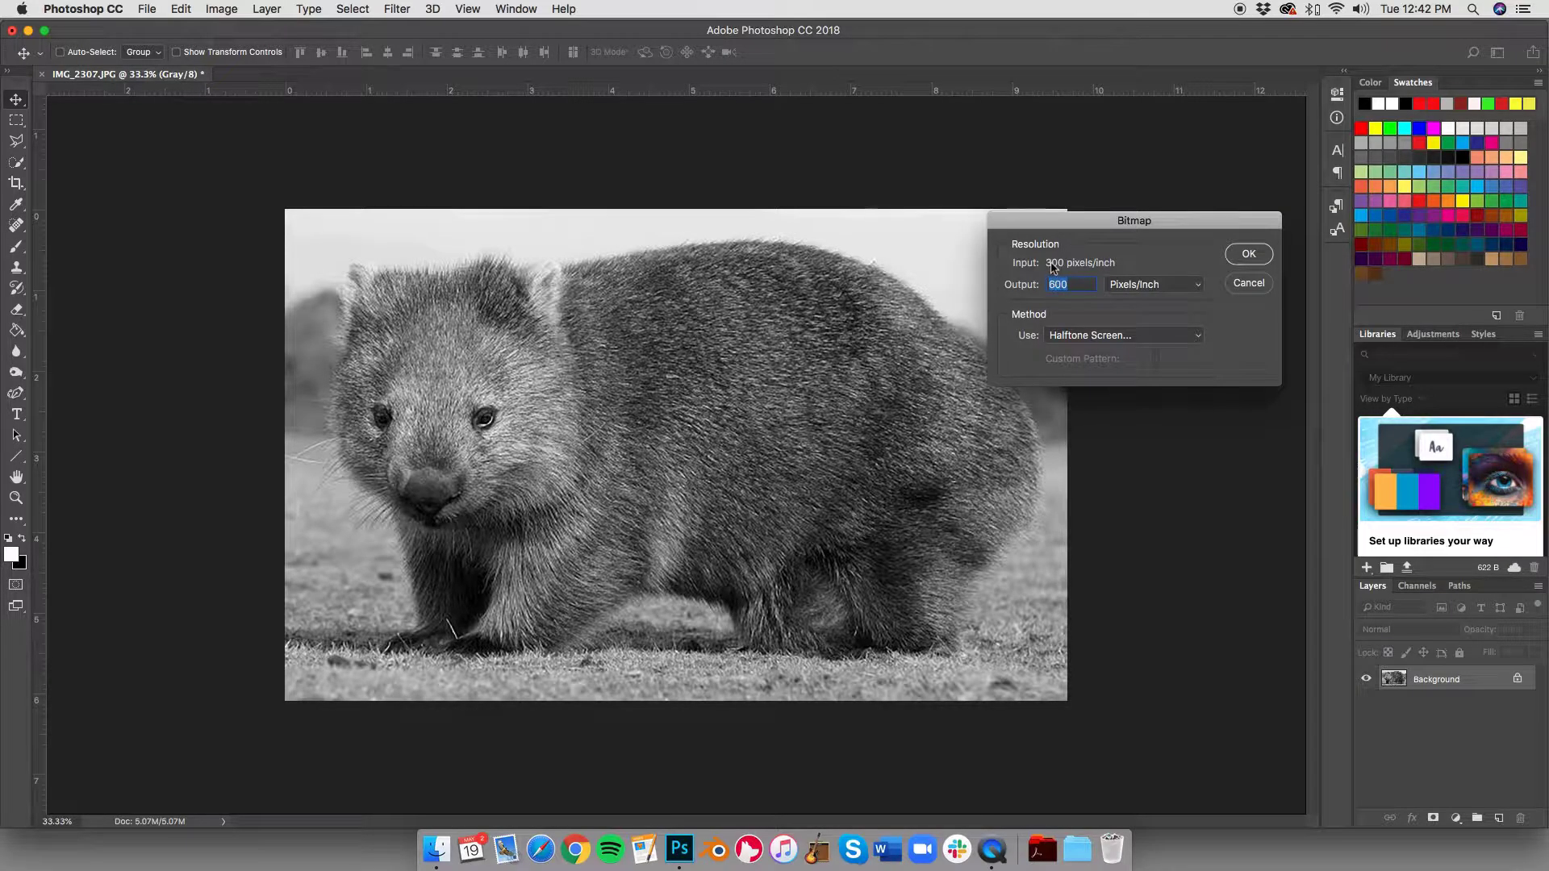
pyautogui.click(1250, 254)
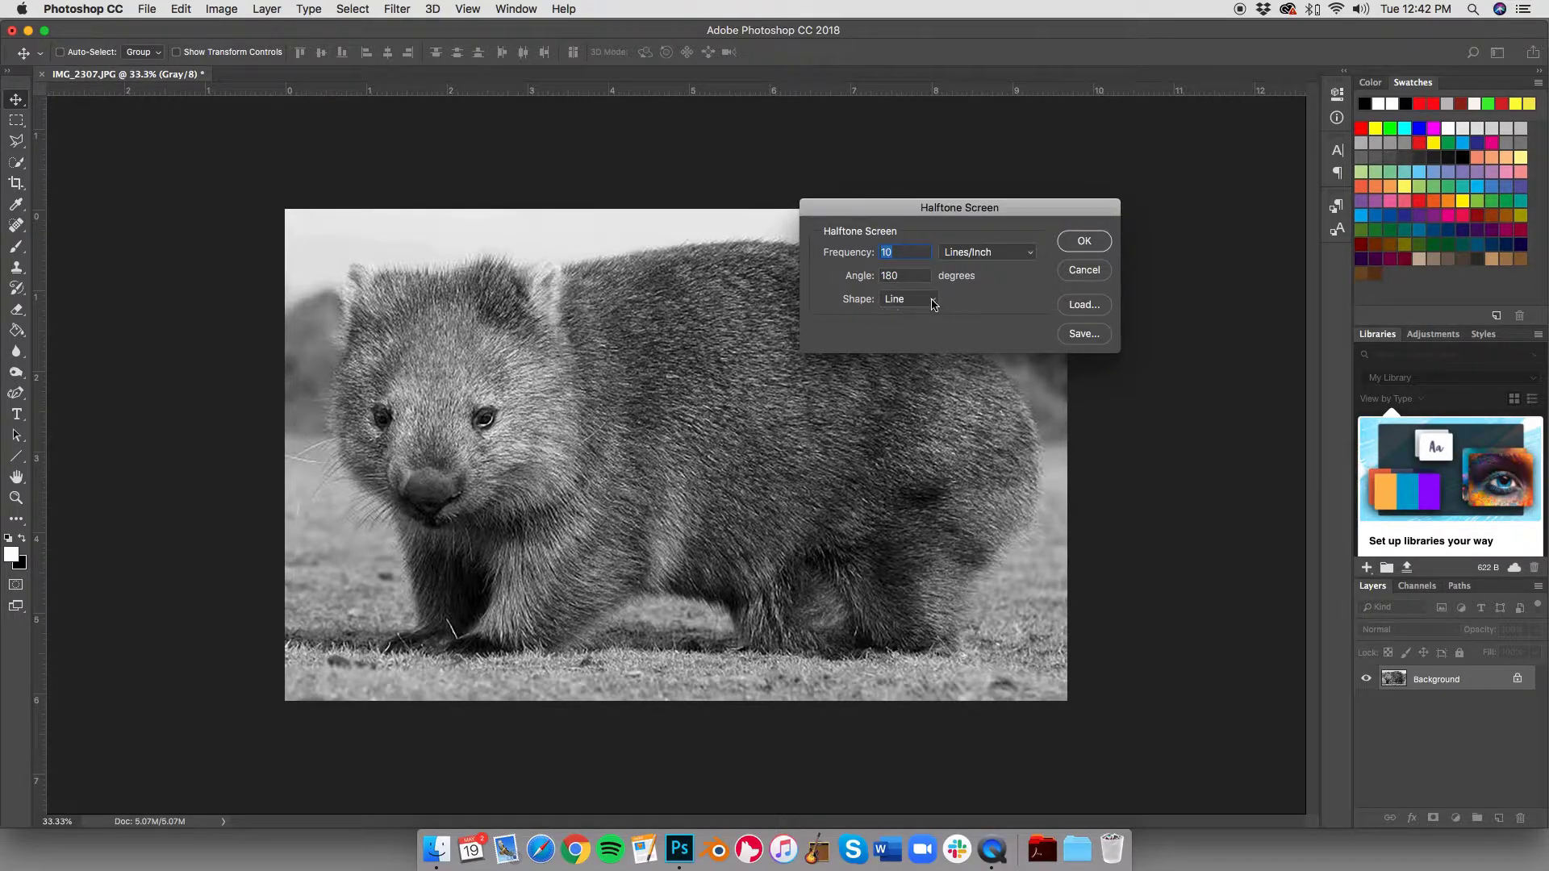
# Step: Apply the 10 lines/inch, 180° line halftone and toggle undo to compare with grayscale
pyautogui.click(1084, 242)
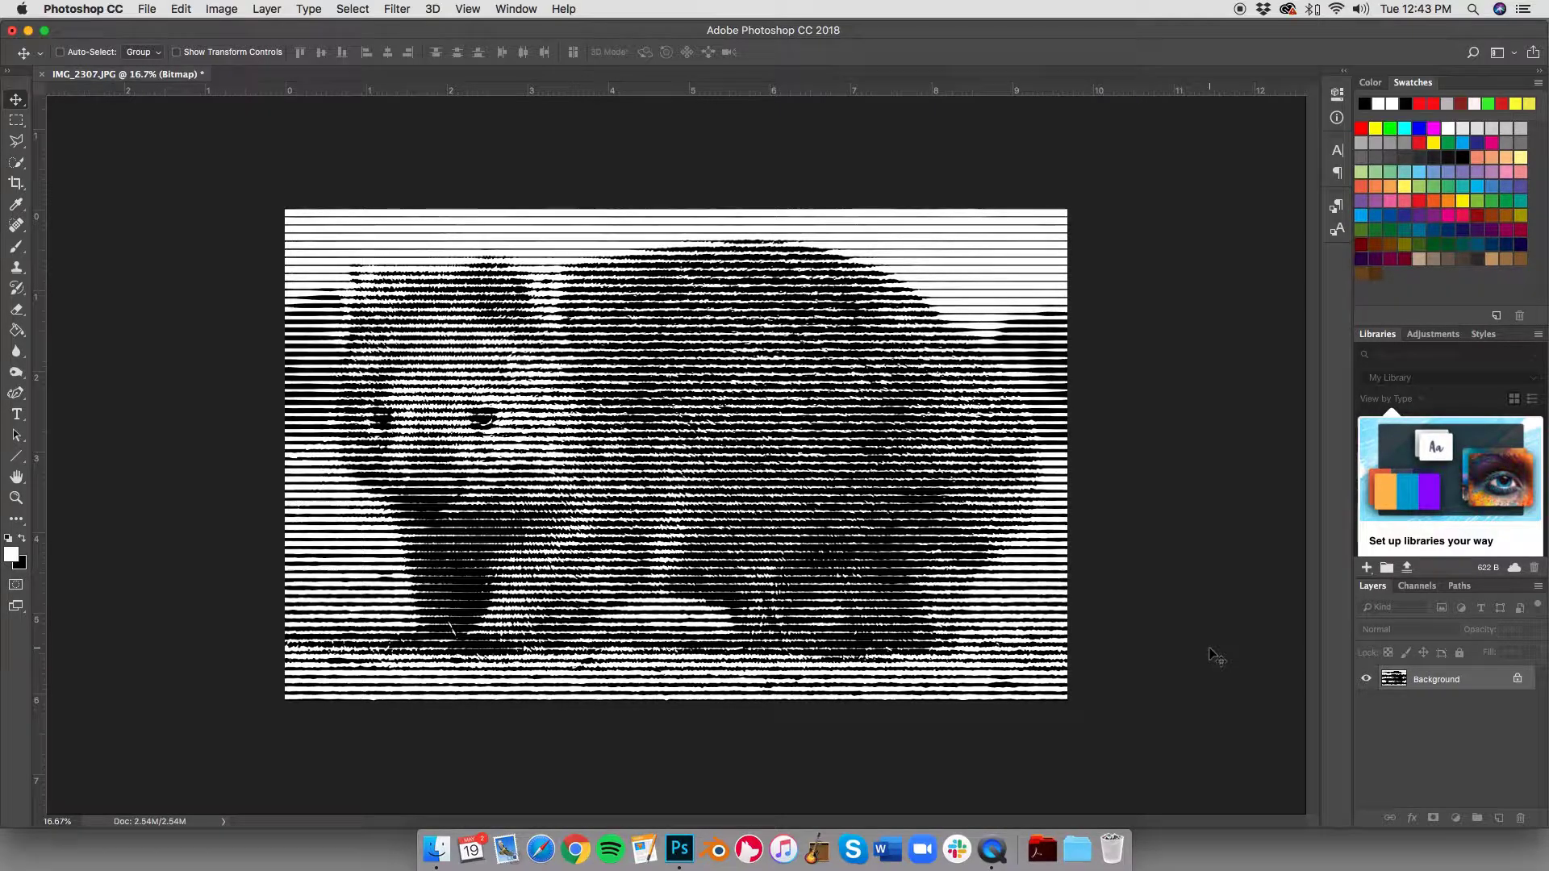
pyautogui.press('super+z')
pyautogui.press('super+z')
pyautogui.press('super+z')
pyautogui.press('super+z')
pyautogui.press('super+z')
pyautogui.press('super+z')
pyautogui.press('super+z')
# Step: Keep toggling undo until the smooth grayscale wombat remains
pyautogui.press('super+z')
pyautogui.press('super+z')
pyautogui.press('super+z')
pyautogui.press('super+z')
pyautogui.press('super+z')
pyautogui.press('super+z')
pyautogui.press('super+z')
pyautogui.press('super+z')
pyautogui.press('super+z')
pyautogui.press('super+z')
pyautogui.press('super+z')
pyautogui.press('super+z')
pyautogui.press('super+z')
pyautogui.press('super+z')
pyautogui.press('super+z')
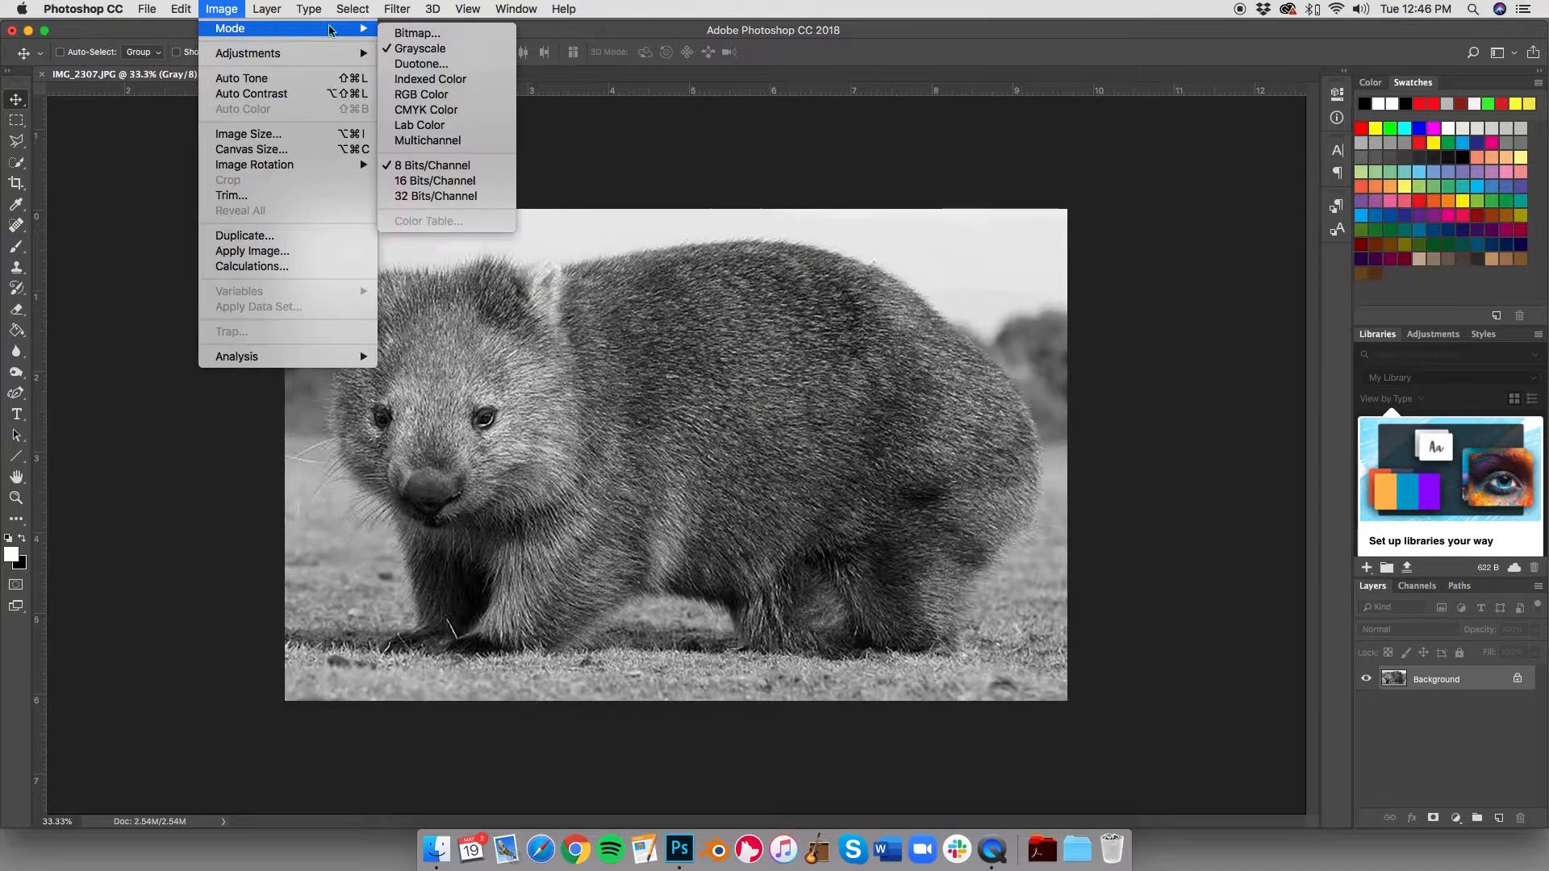
# Step: Reapply the line halftone bitmap with a 300 pixels/inch output and Halftone Screen method
pyautogui.click(414, 33)
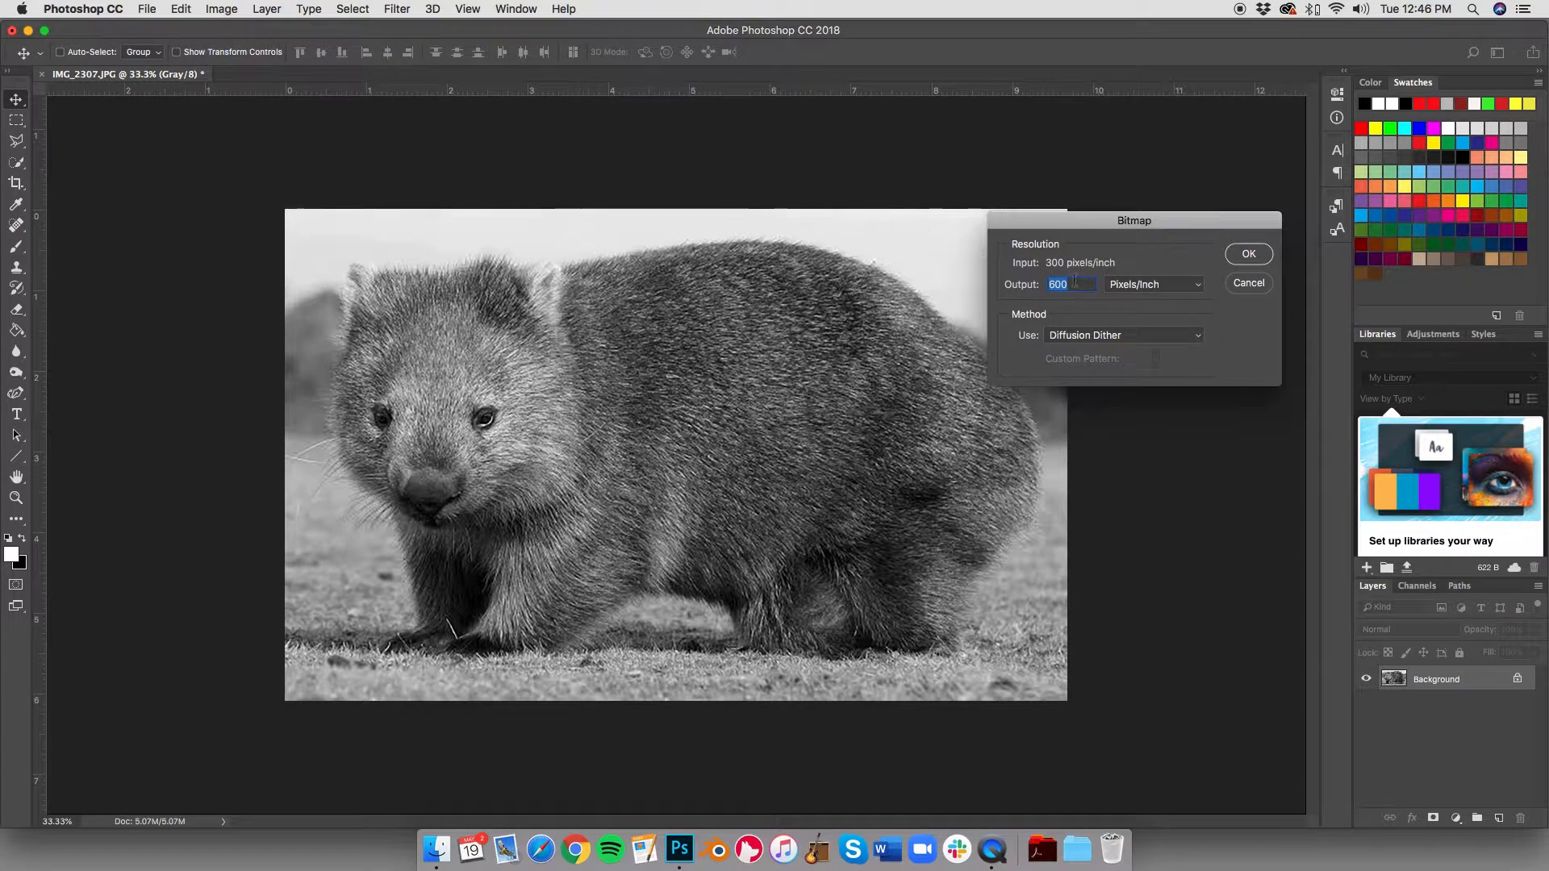
pyautogui.write('300')
pyautogui.click(1141, 334)
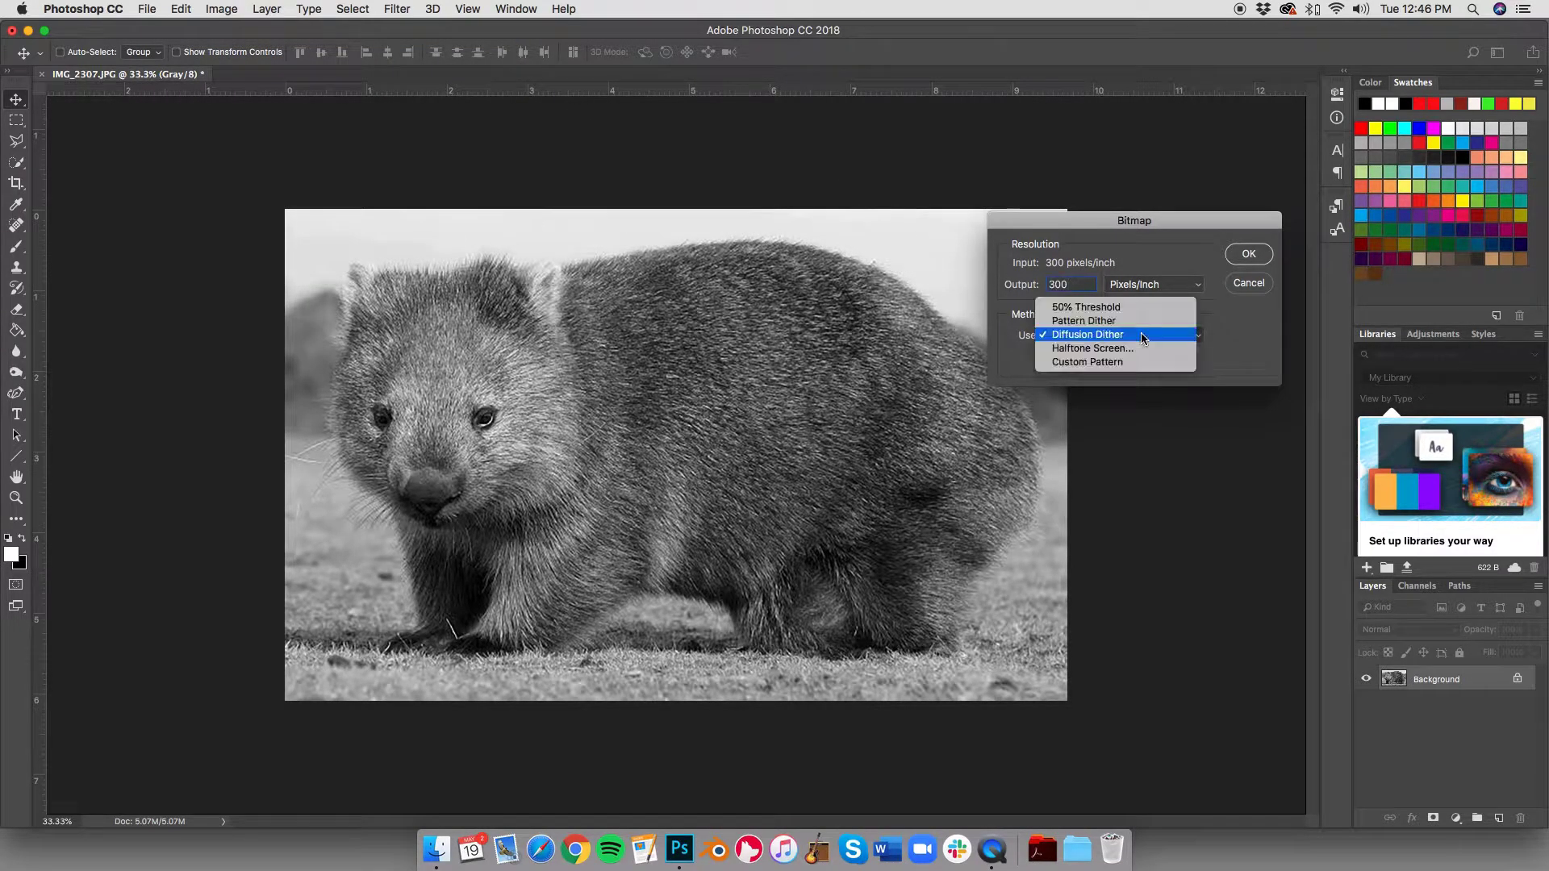
pyautogui.click(1137, 350)
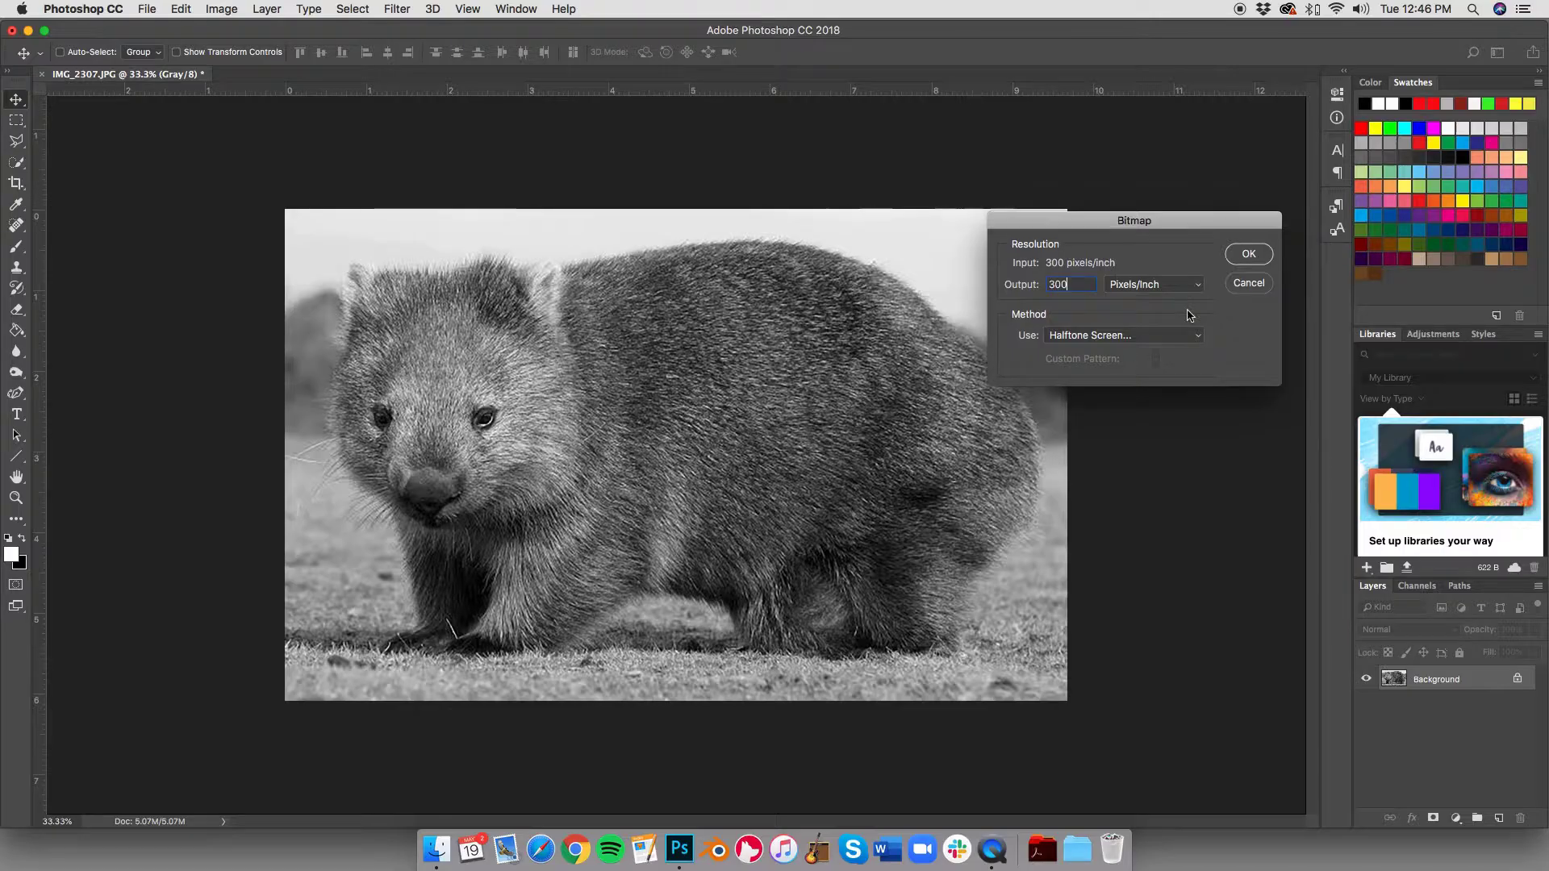
pyautogui.click(1250, 256)
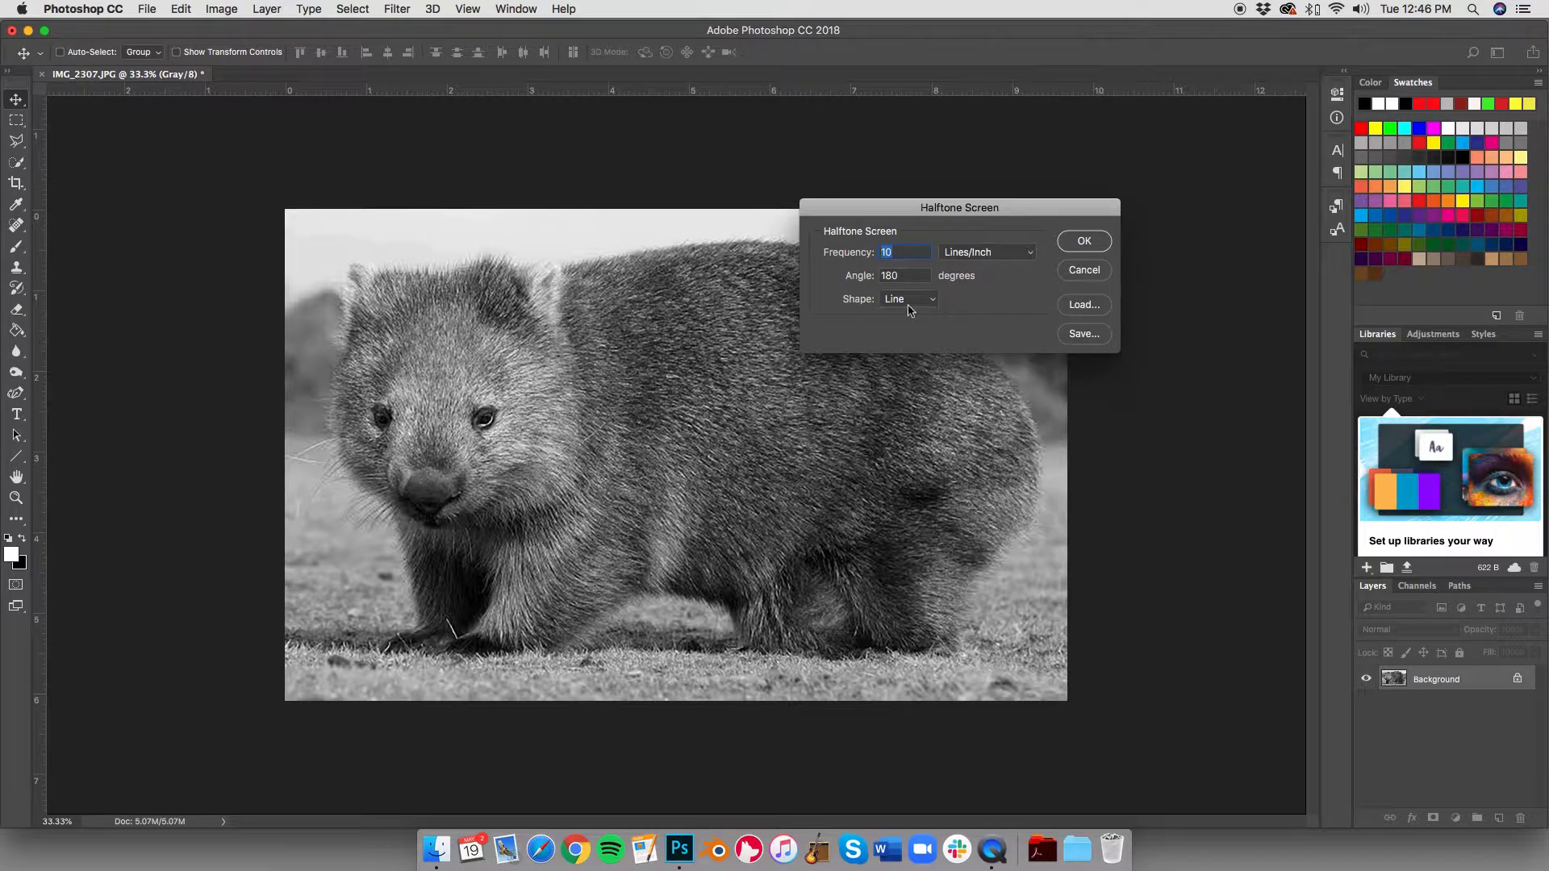
pyautogui.click(1084, 243)
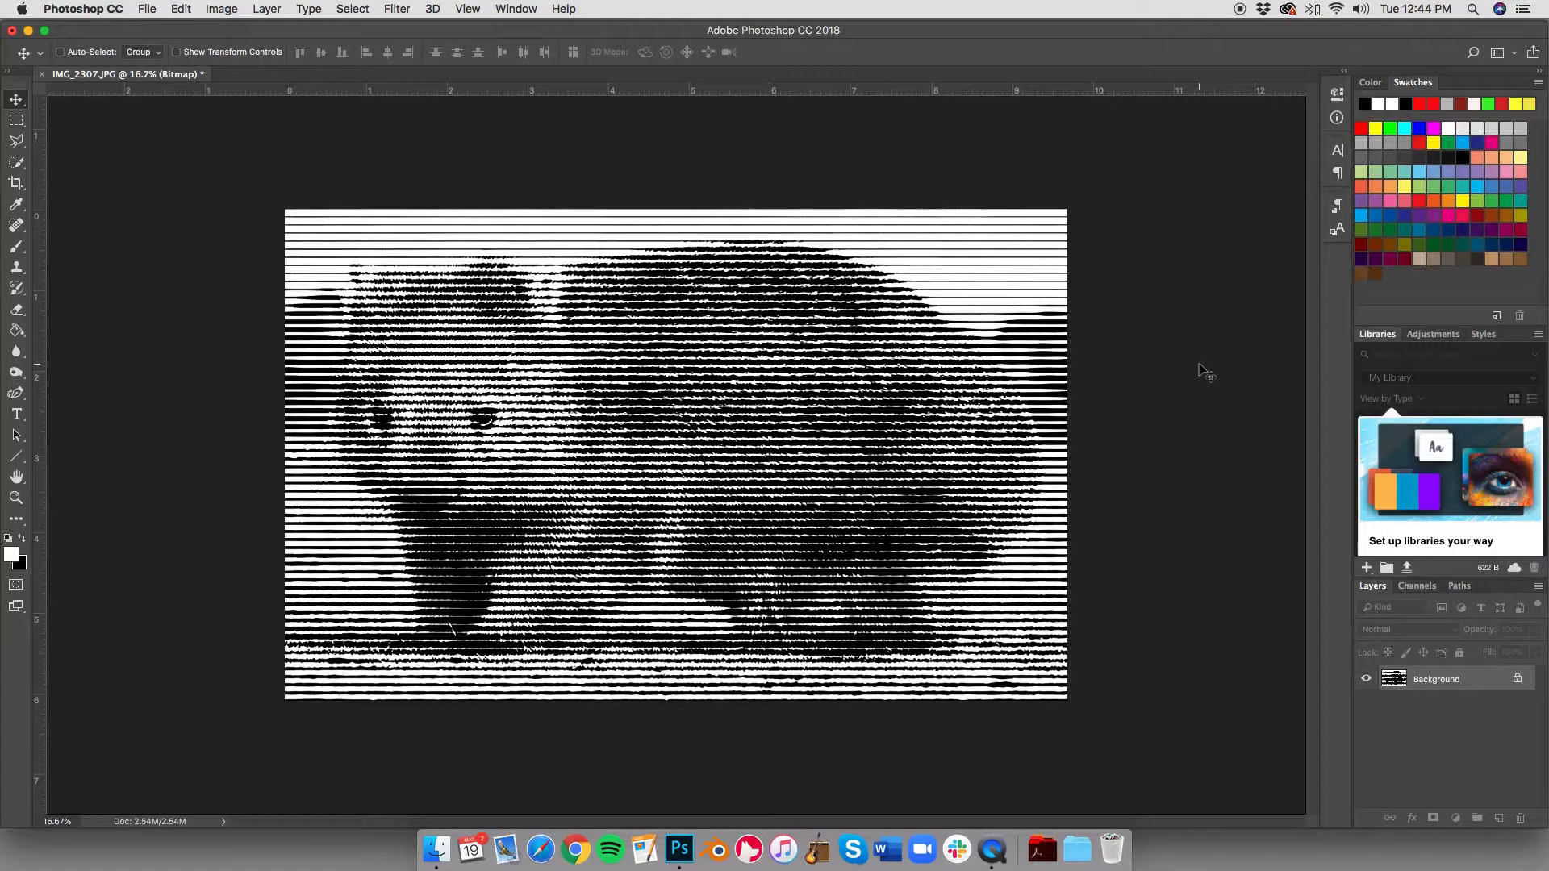
# Step: Undo the halftone and convert the wombat to a 150 pixels/inch diffusion-dither bitmap
pyautogui.press('super+z')
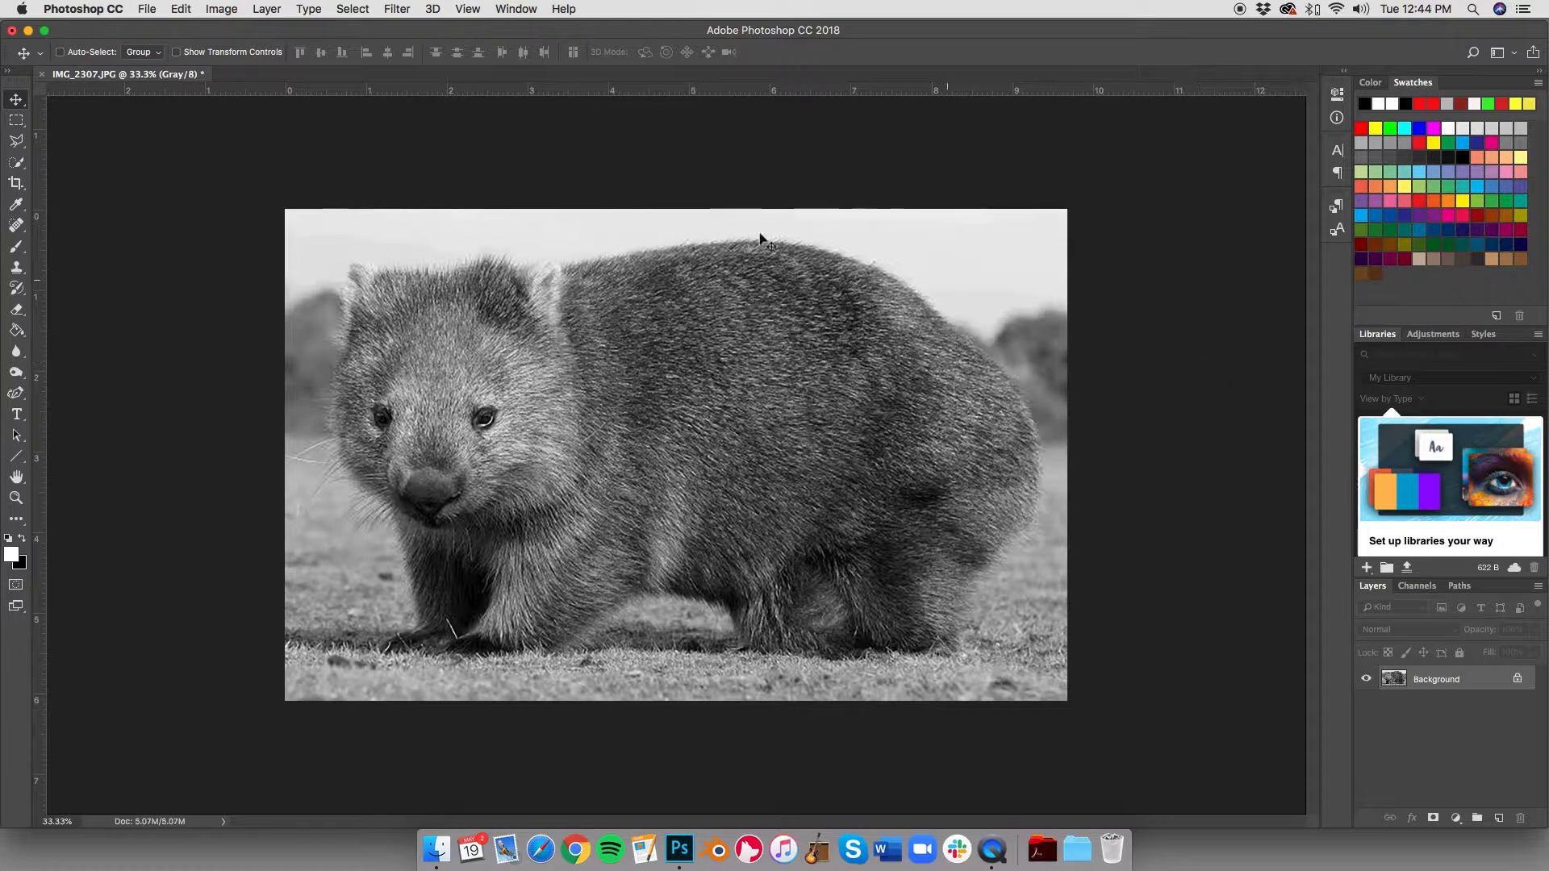
pyautogui.click(222, 9)
pyautogui.moveTo(230, 28)
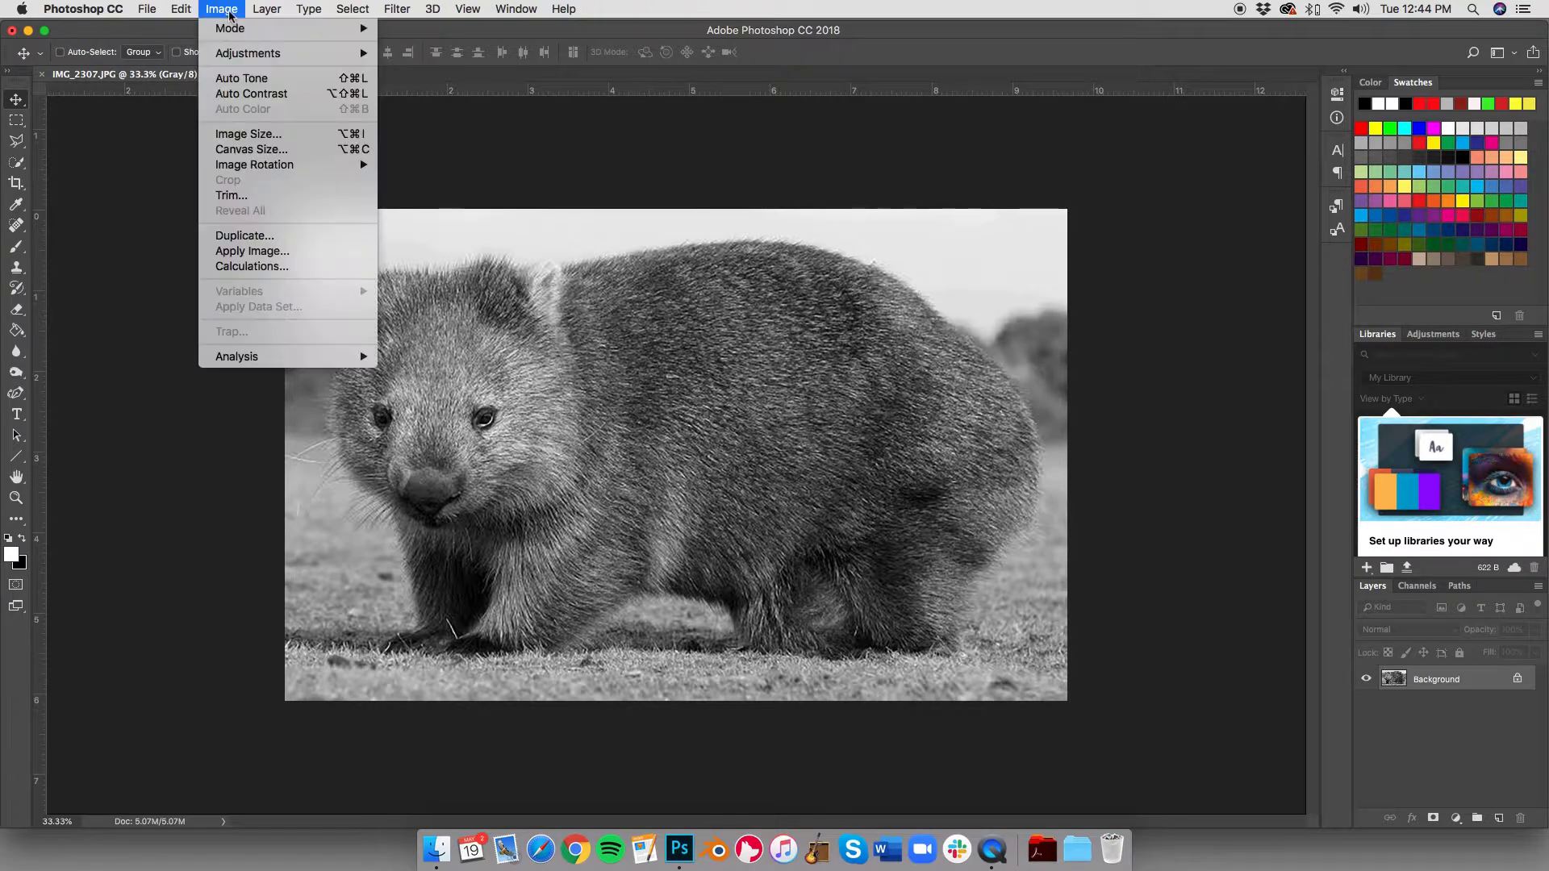
pyautogui.click(418, 33)
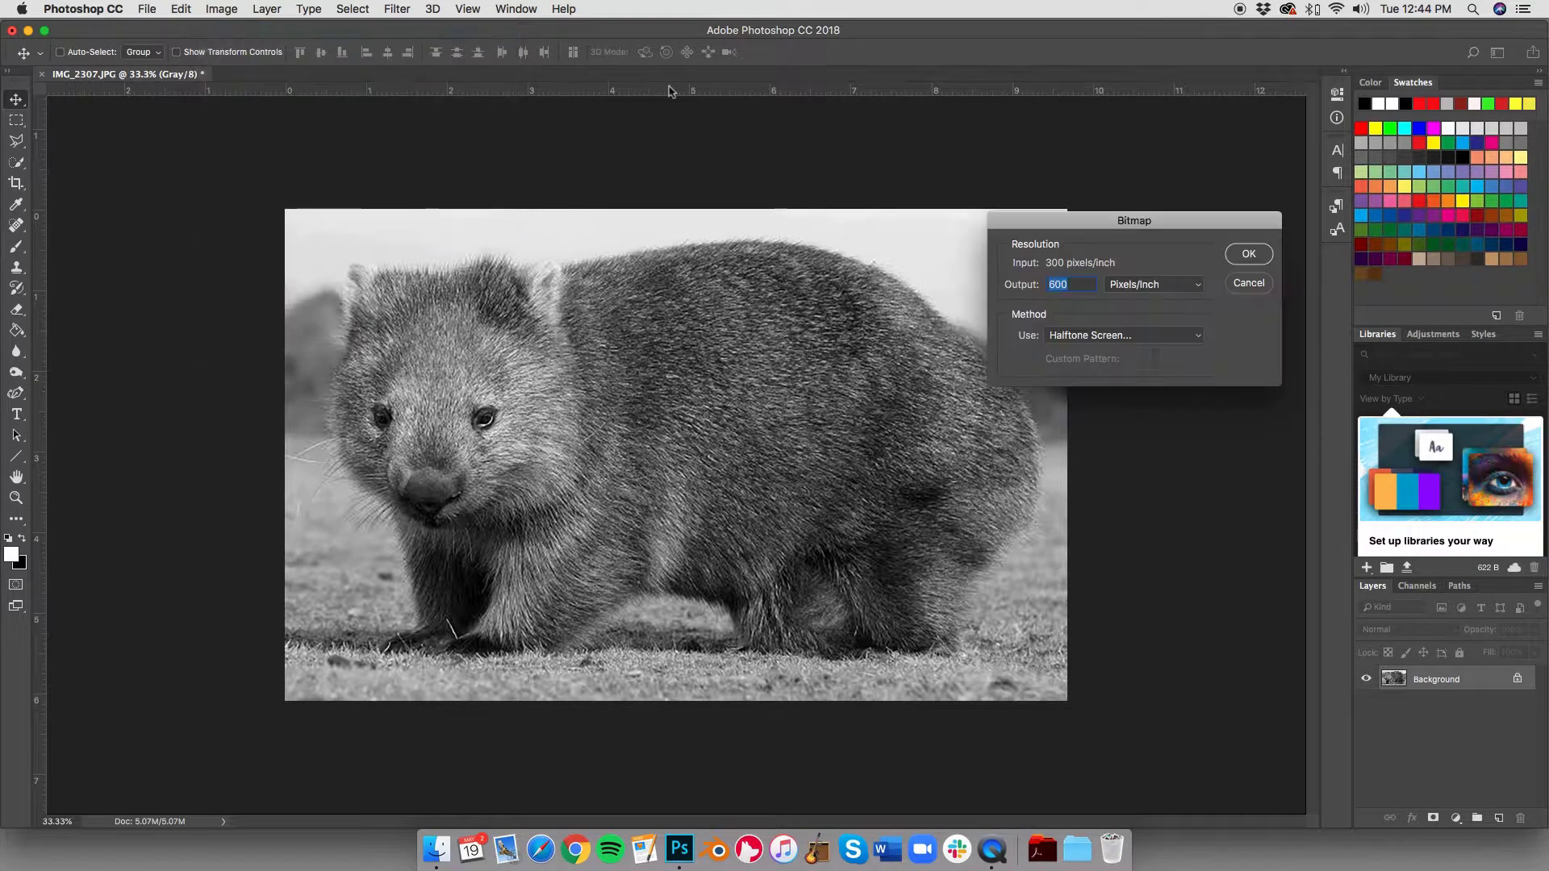
pyautogui.write('300')
pyautogui.click(1090, 335)
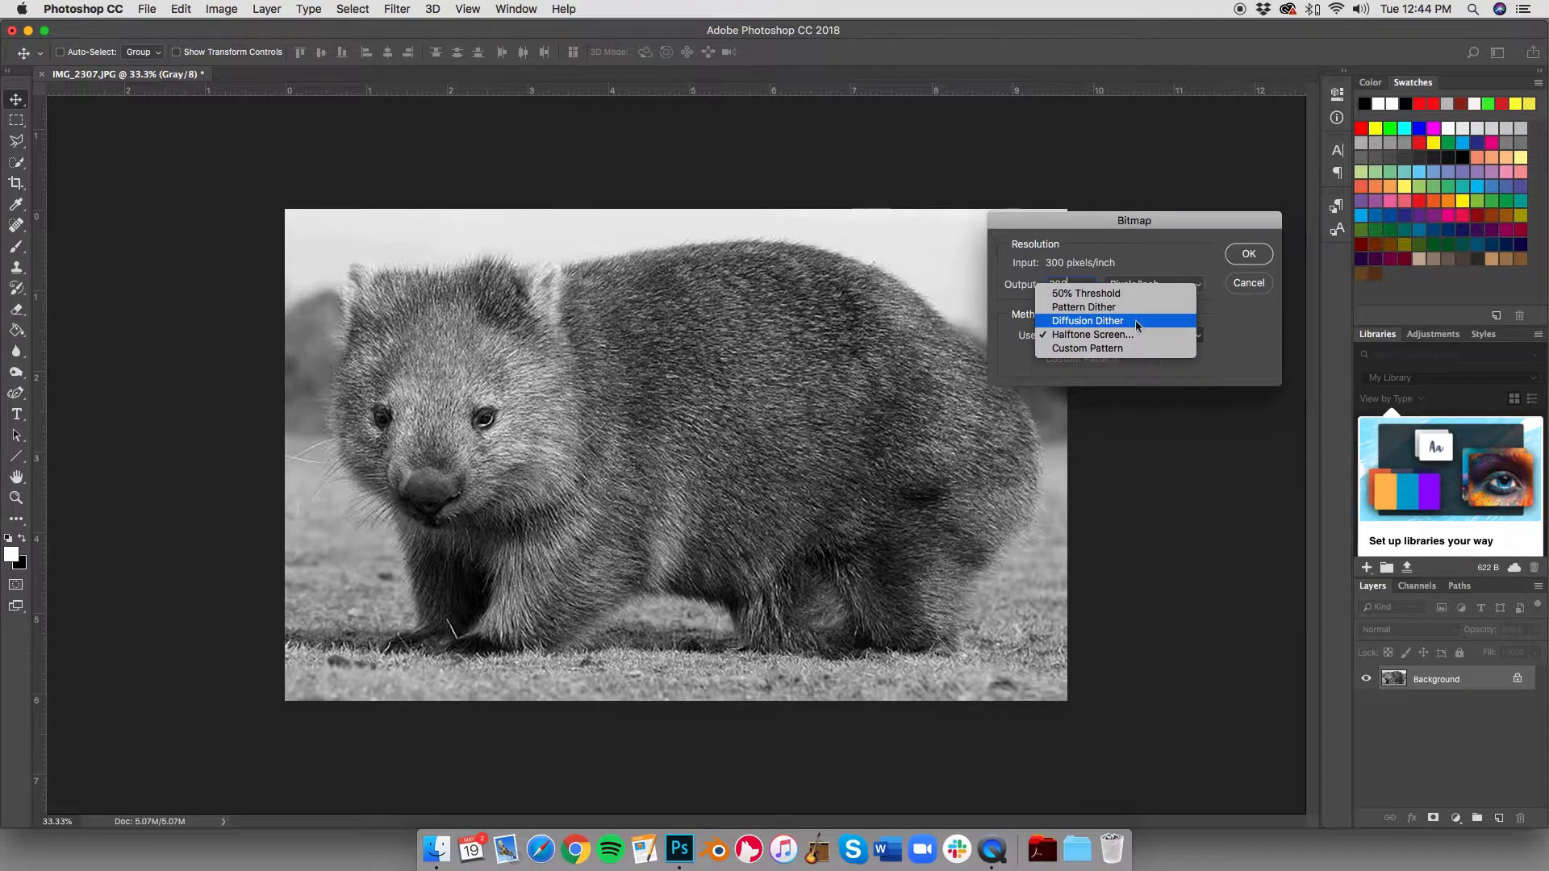
pyautogui.click(1137, 320)
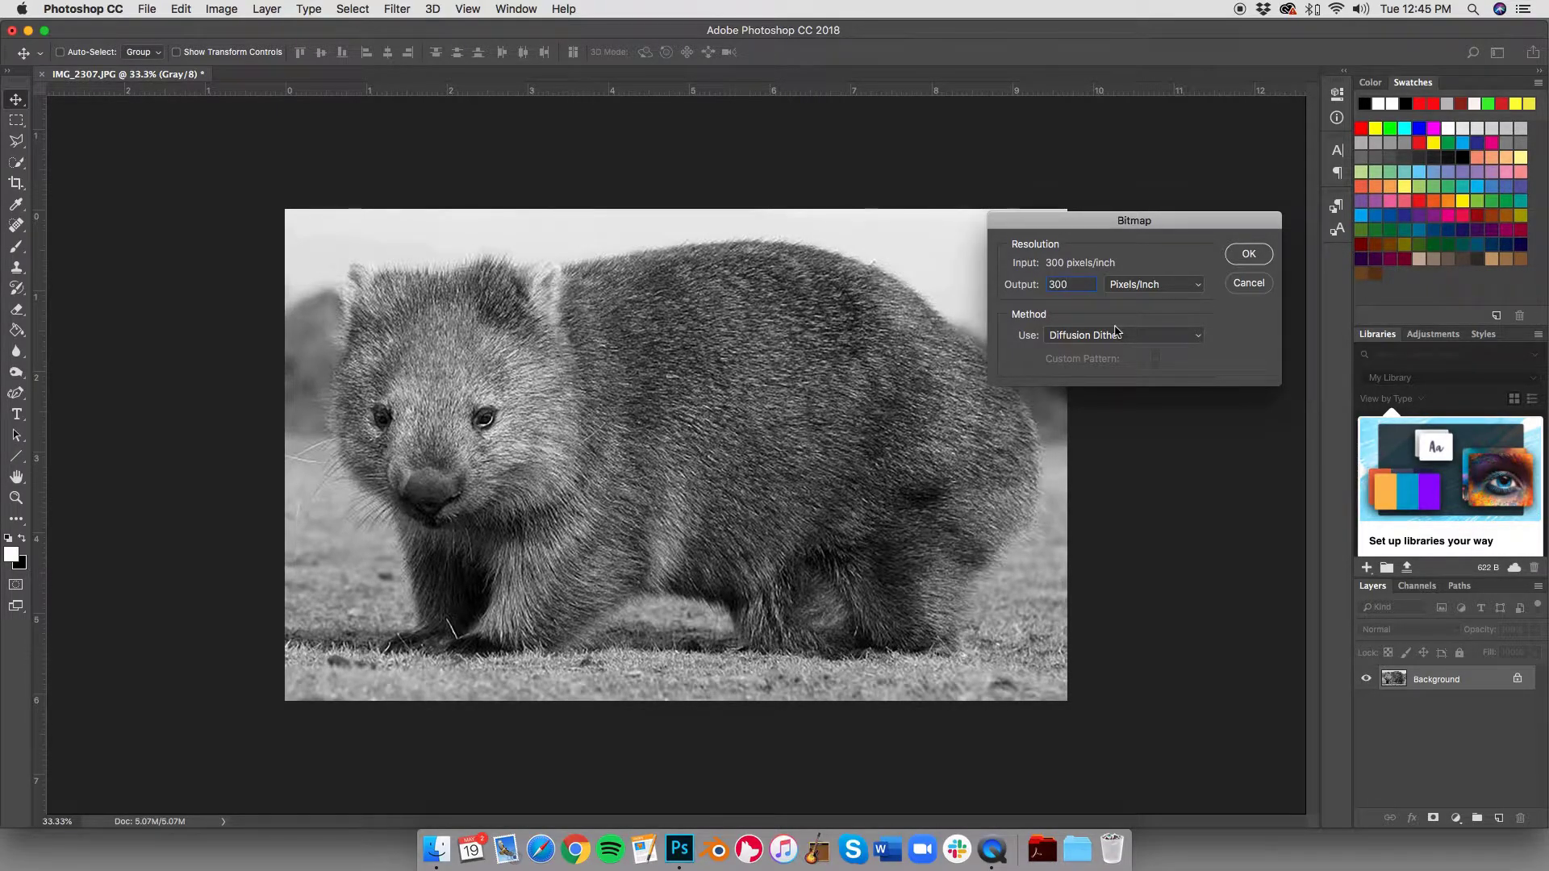
pyautogui.click(1249, 255)
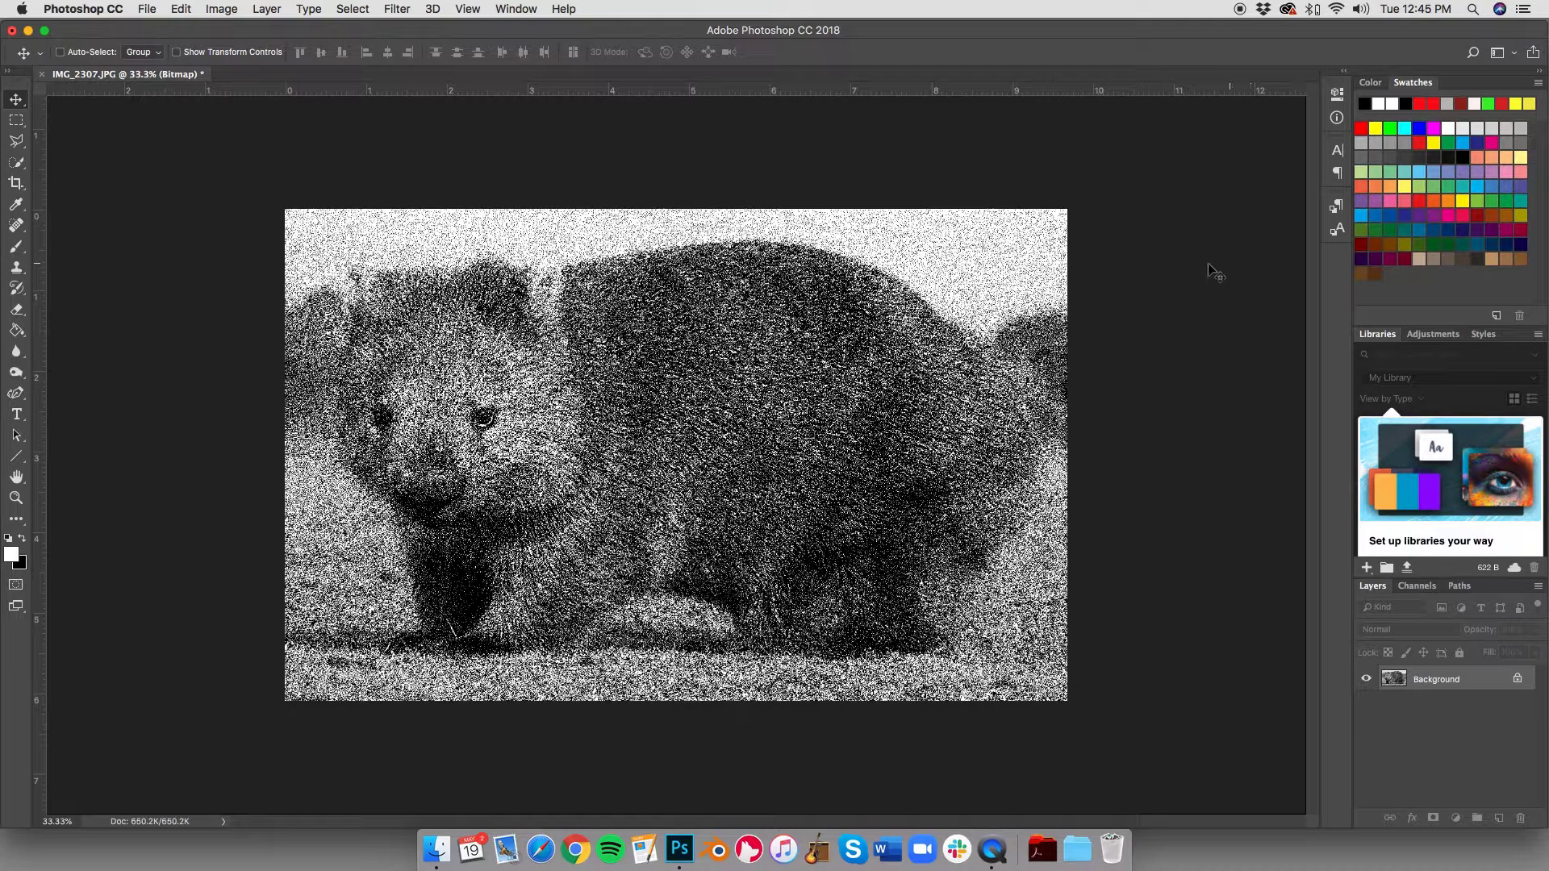
# Step: Undo the dither and reapply the same diffusion-dither bitmap conversion
pyautogui.press('super+z')
pyautogui.click(231, 9)
pyautogui.moveTo(230, 27)
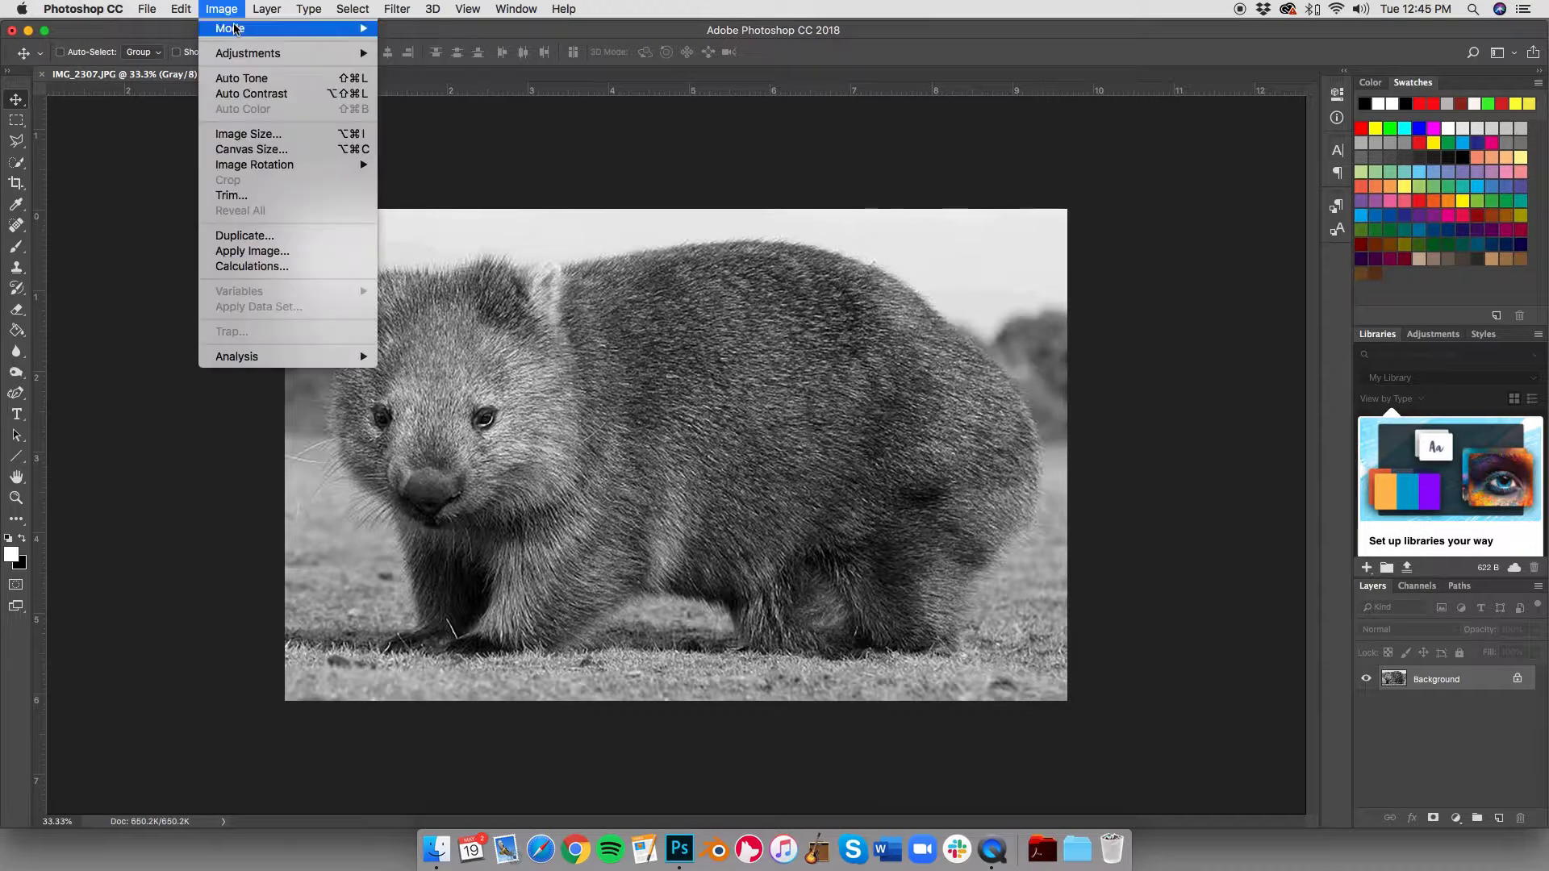
pyautogui.click(412, 29)
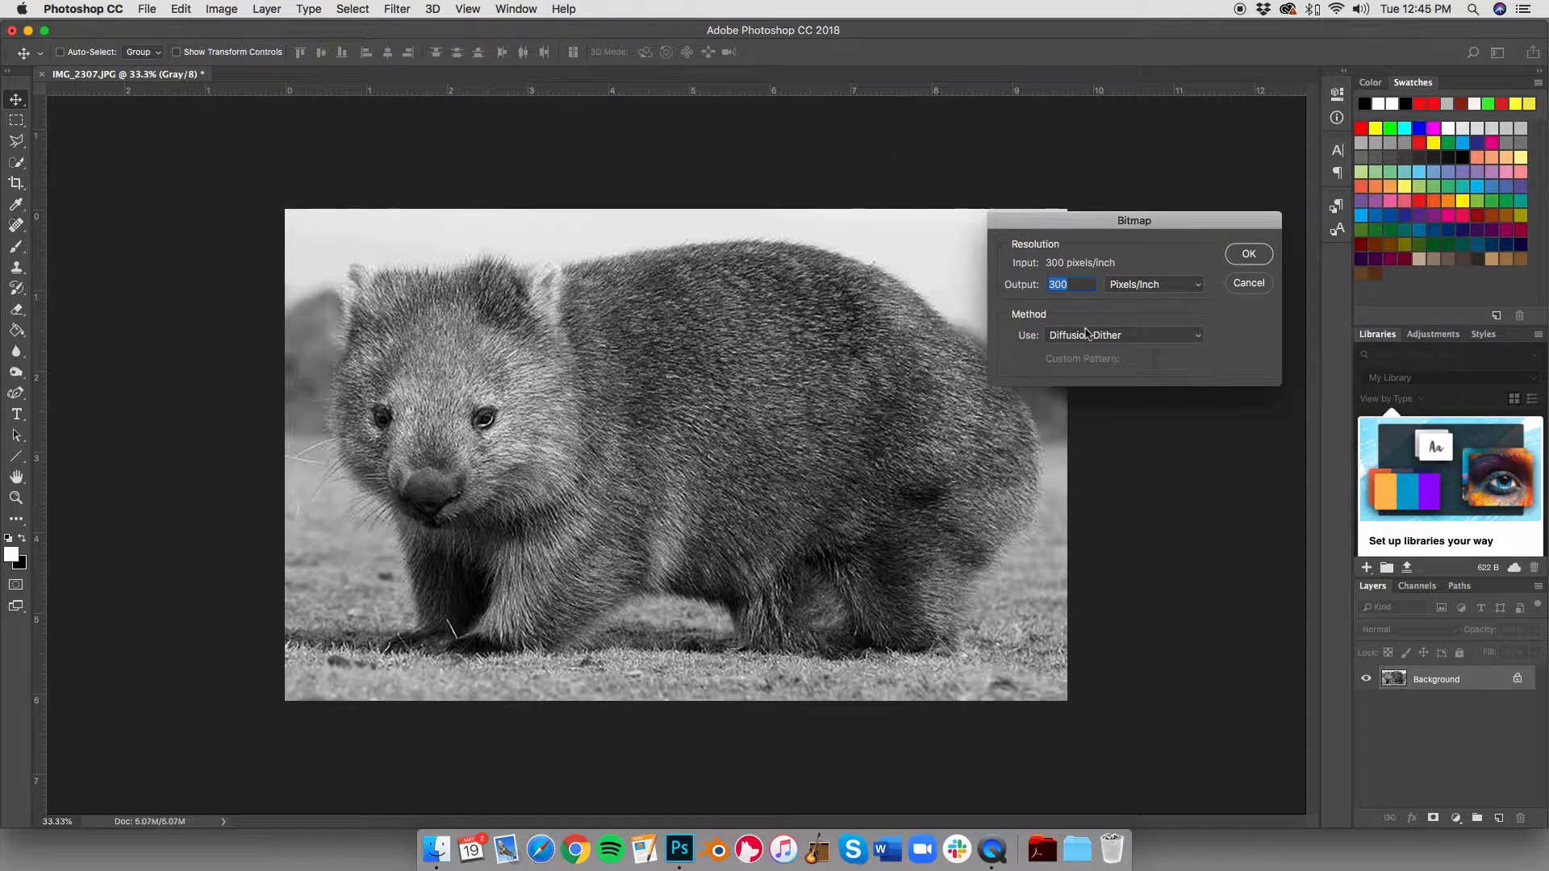
pyautogui.write('150')
pyautogui.click(1248, 256)
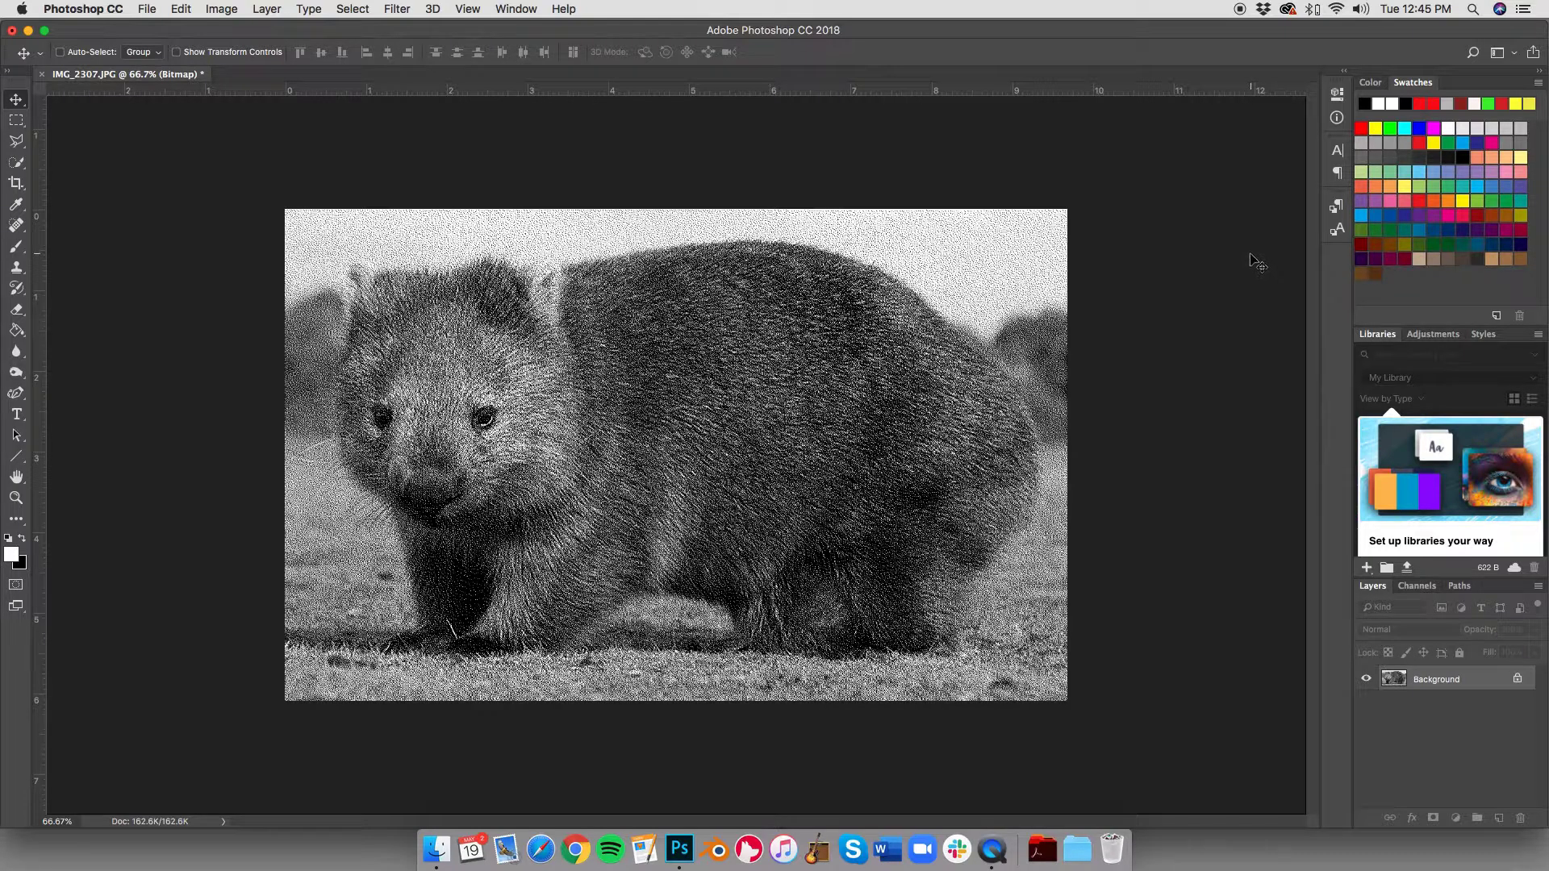
# Step: Undo the last conversion and reconvert as a 600 pixels/inch diffusion-dither bitmap
pyautogui.press('super+z')
pyautogui.click(222, 8)
pyautogui.moveTo(260, 67)
pyautogui.click(424, 34)
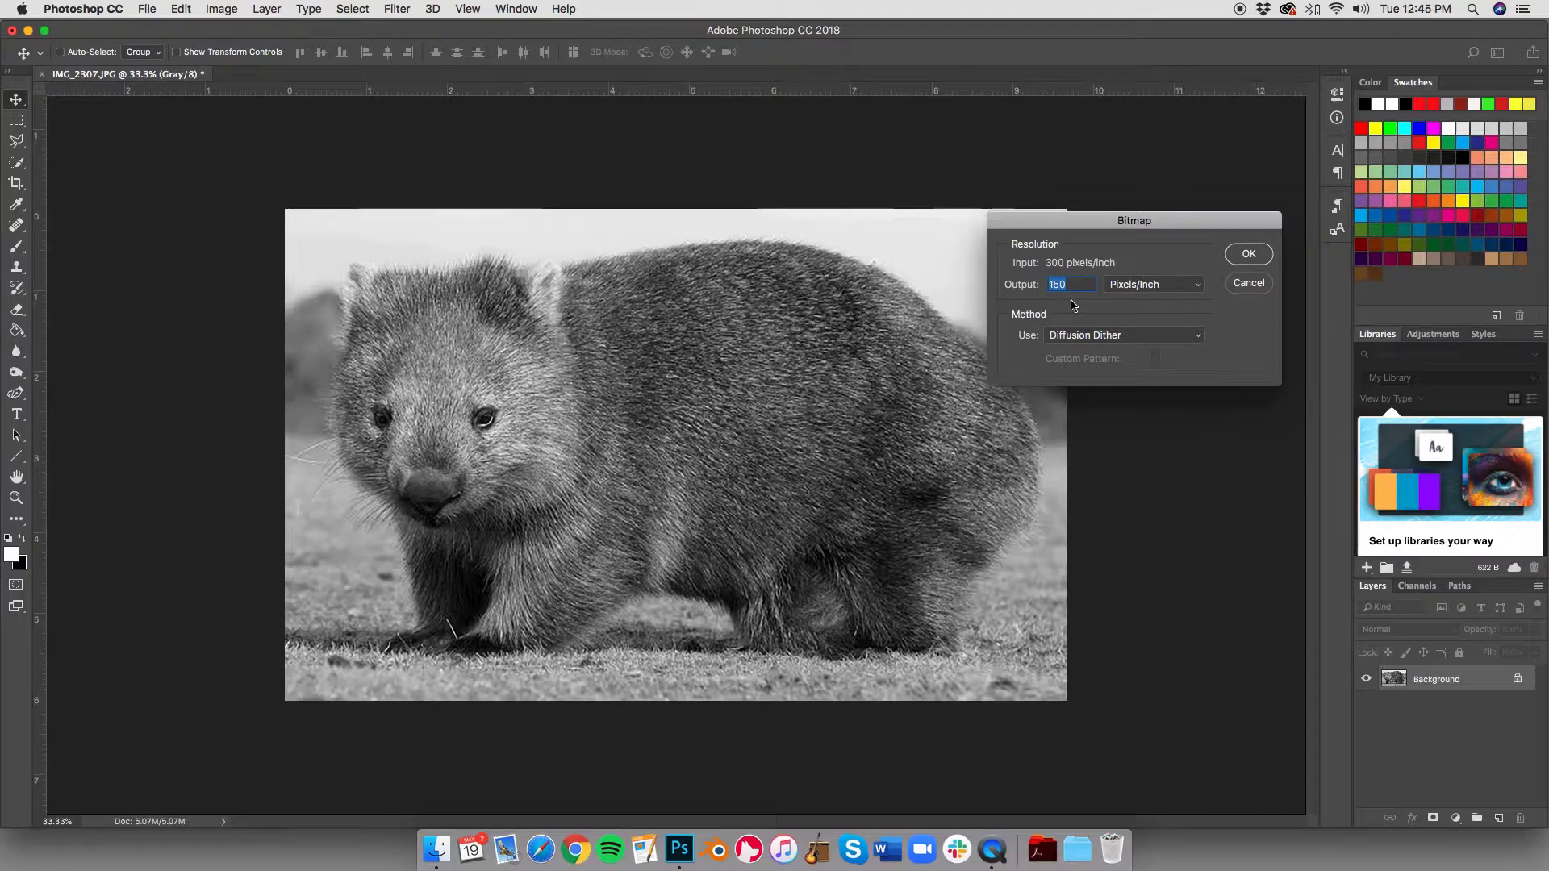
pyautogui.write('600')
pyautogui.click(1260, 258)
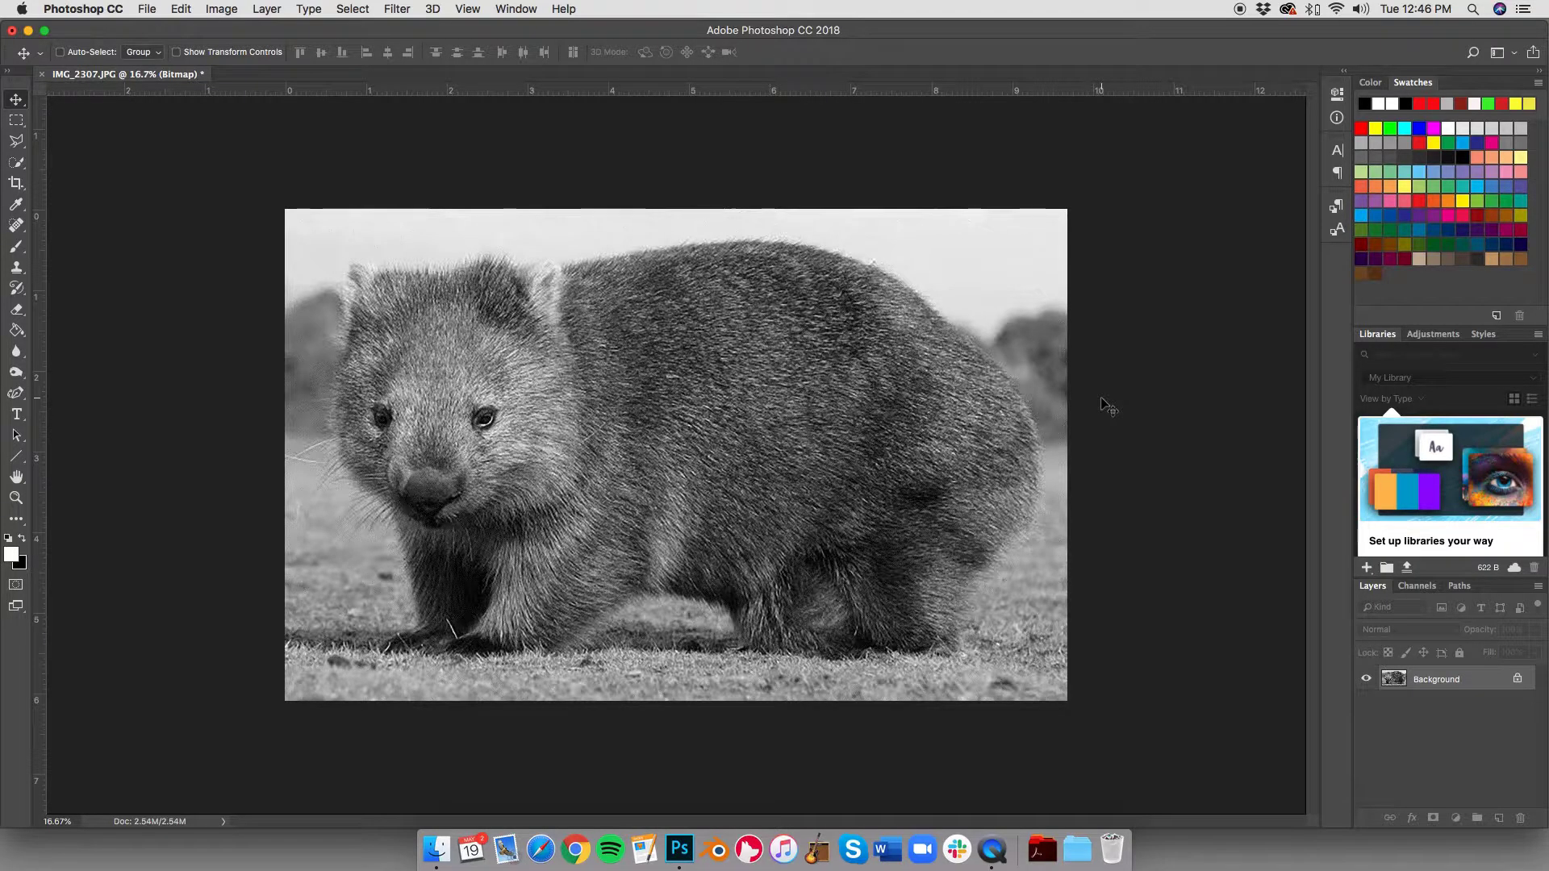
# Step: Begin a Bitmap conversion with Halftone Screen, showing the 10 lines/inch, 180°, Line settings
pyautogui.click(224, 14)
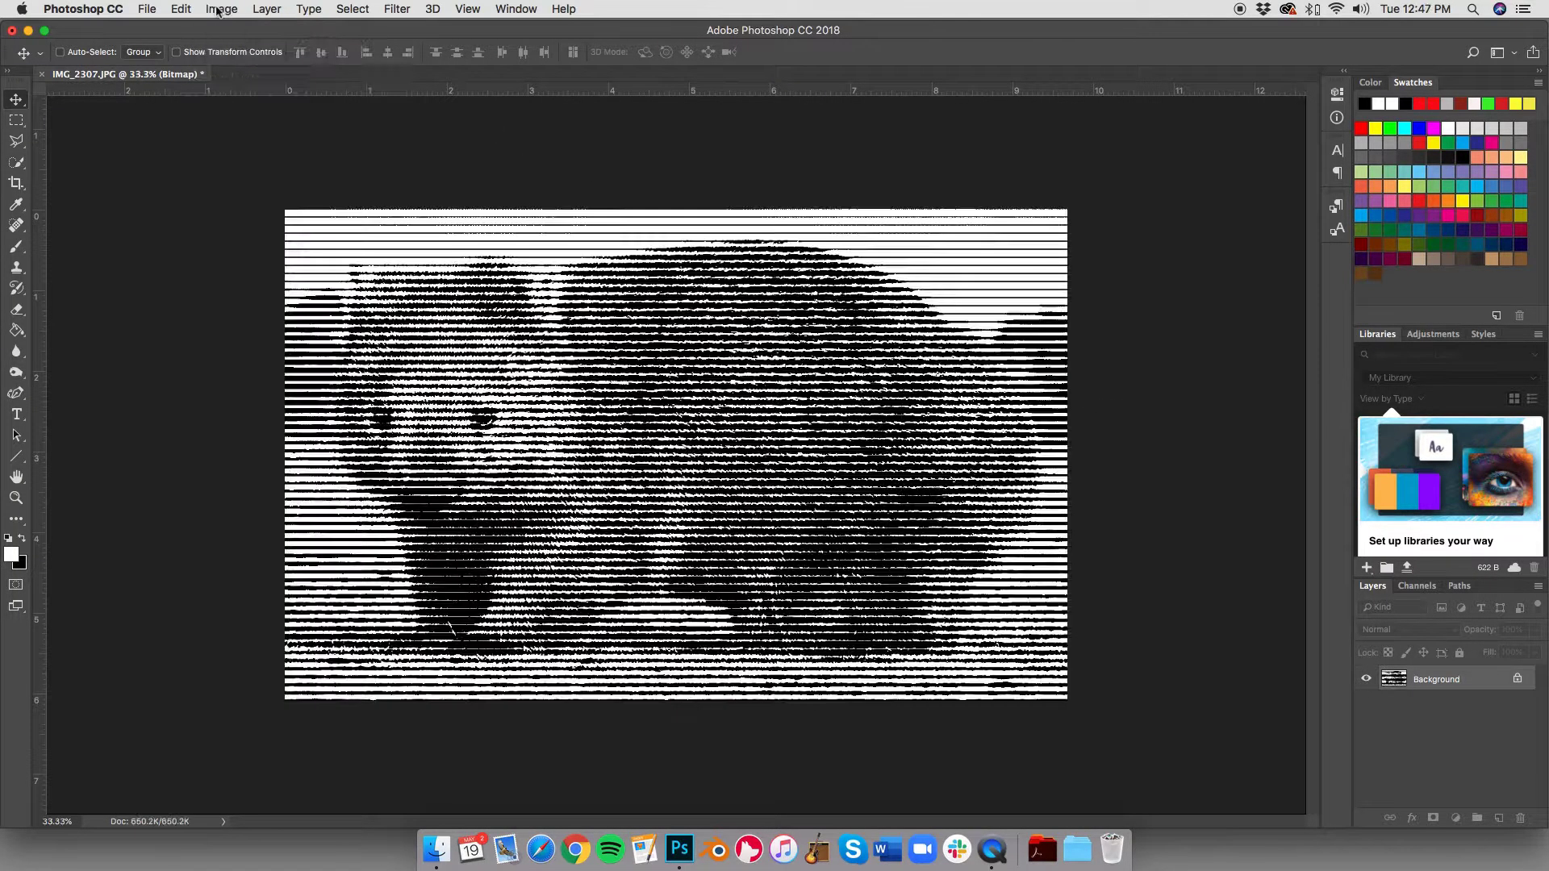
pyautogui.click(221, 10)
pyautogui.moveTo(230, 28)
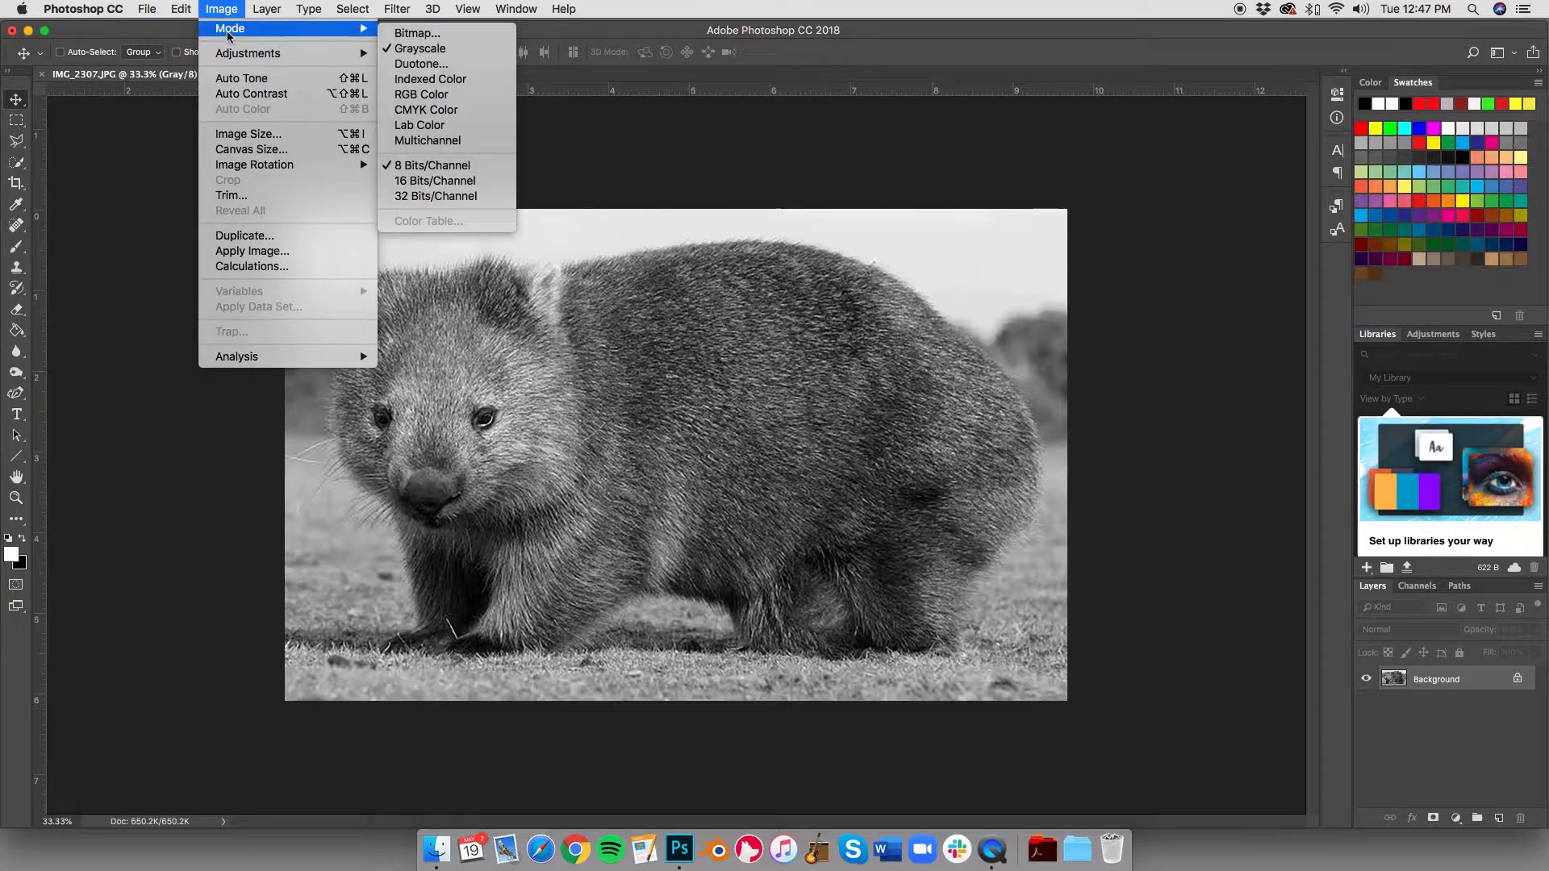
pyautogui.click(423, 37)
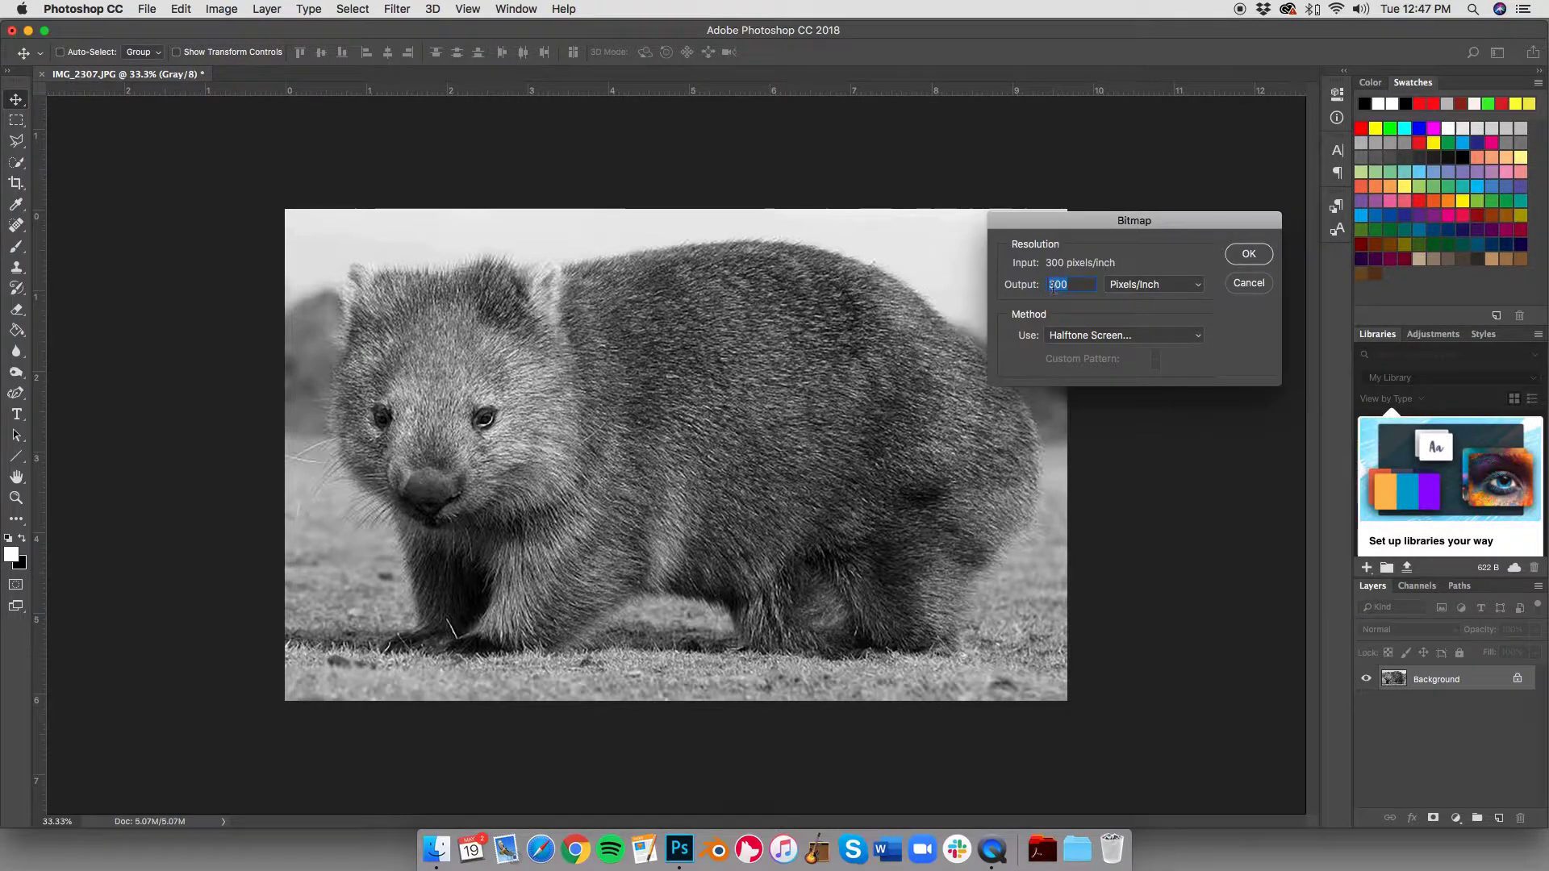
pyautogui.click(1142, 334)
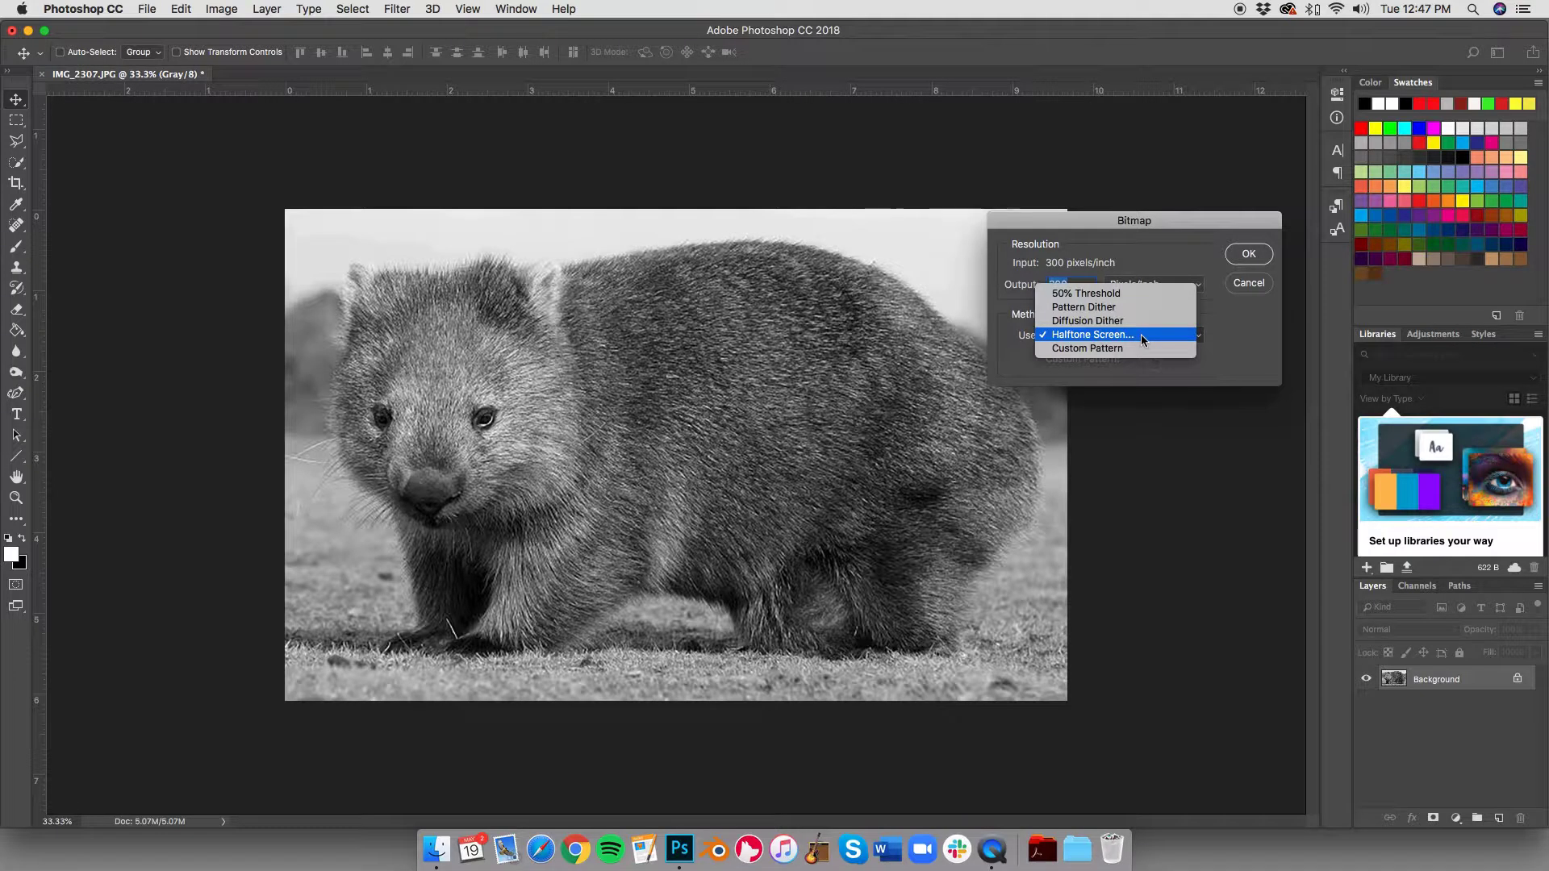
pyautogui.click(1137, 335)
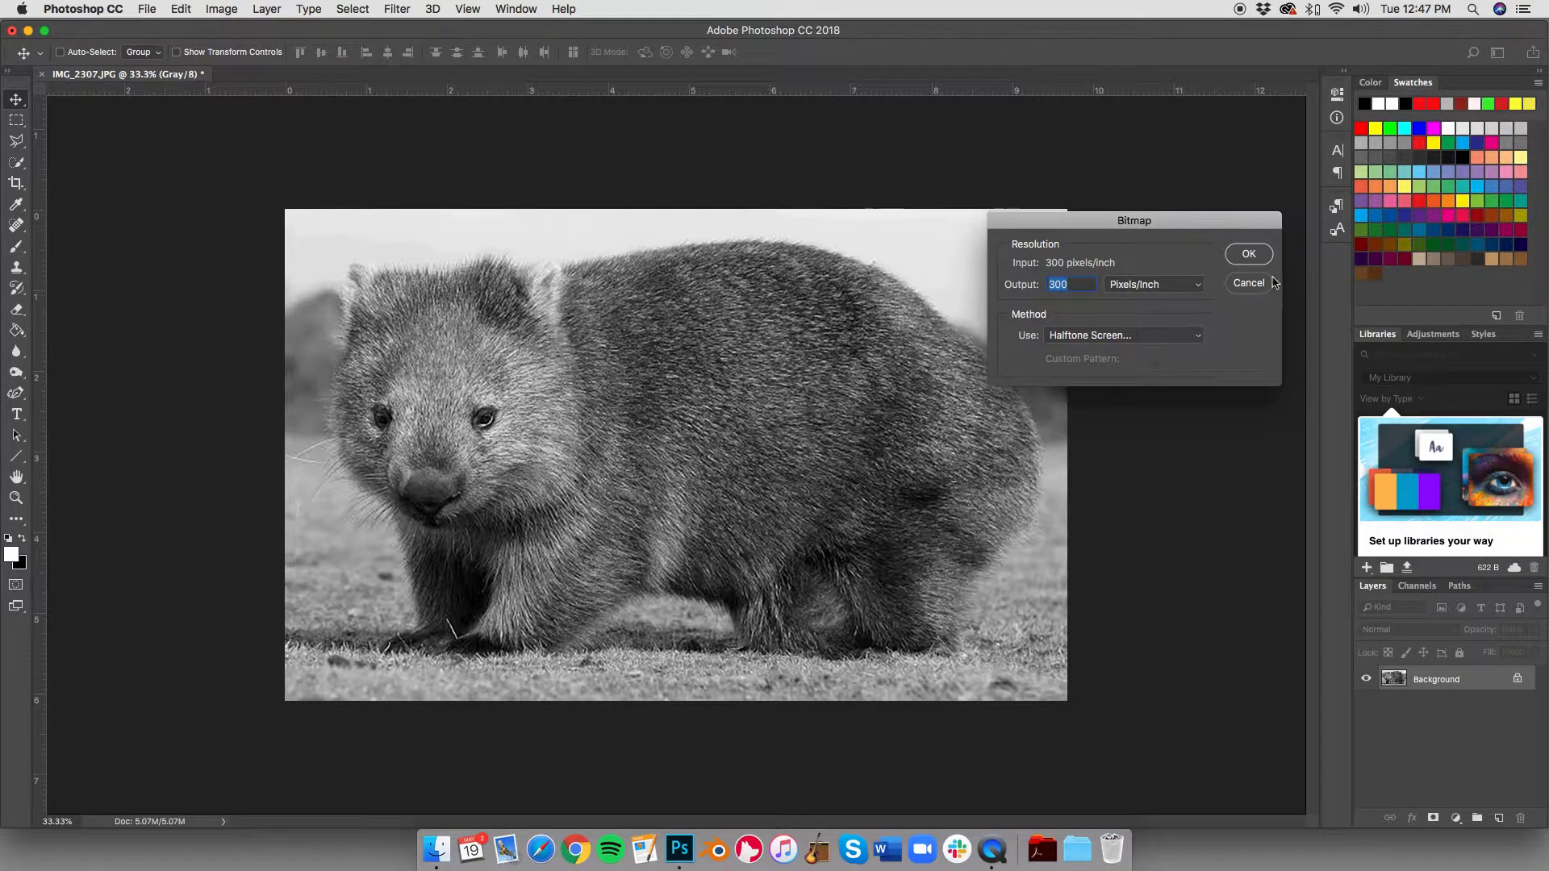
pyautogui.click(1248, 252)
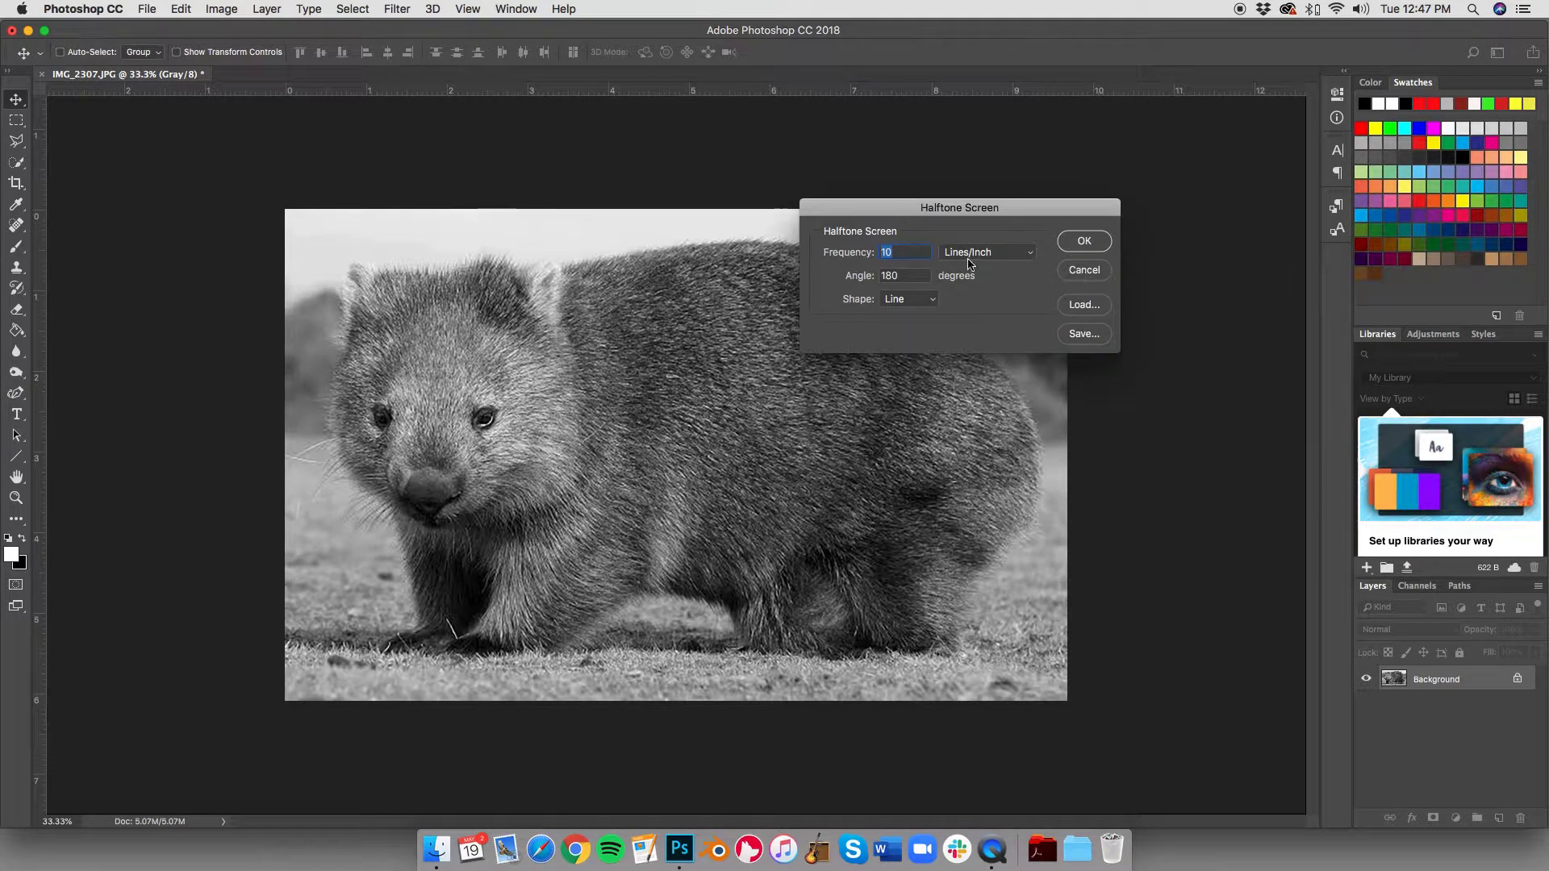
# Step: Apply a Round-shape halftone screen at 45 lines/inch and a 45° angle
pyautogui.click(922, 299)
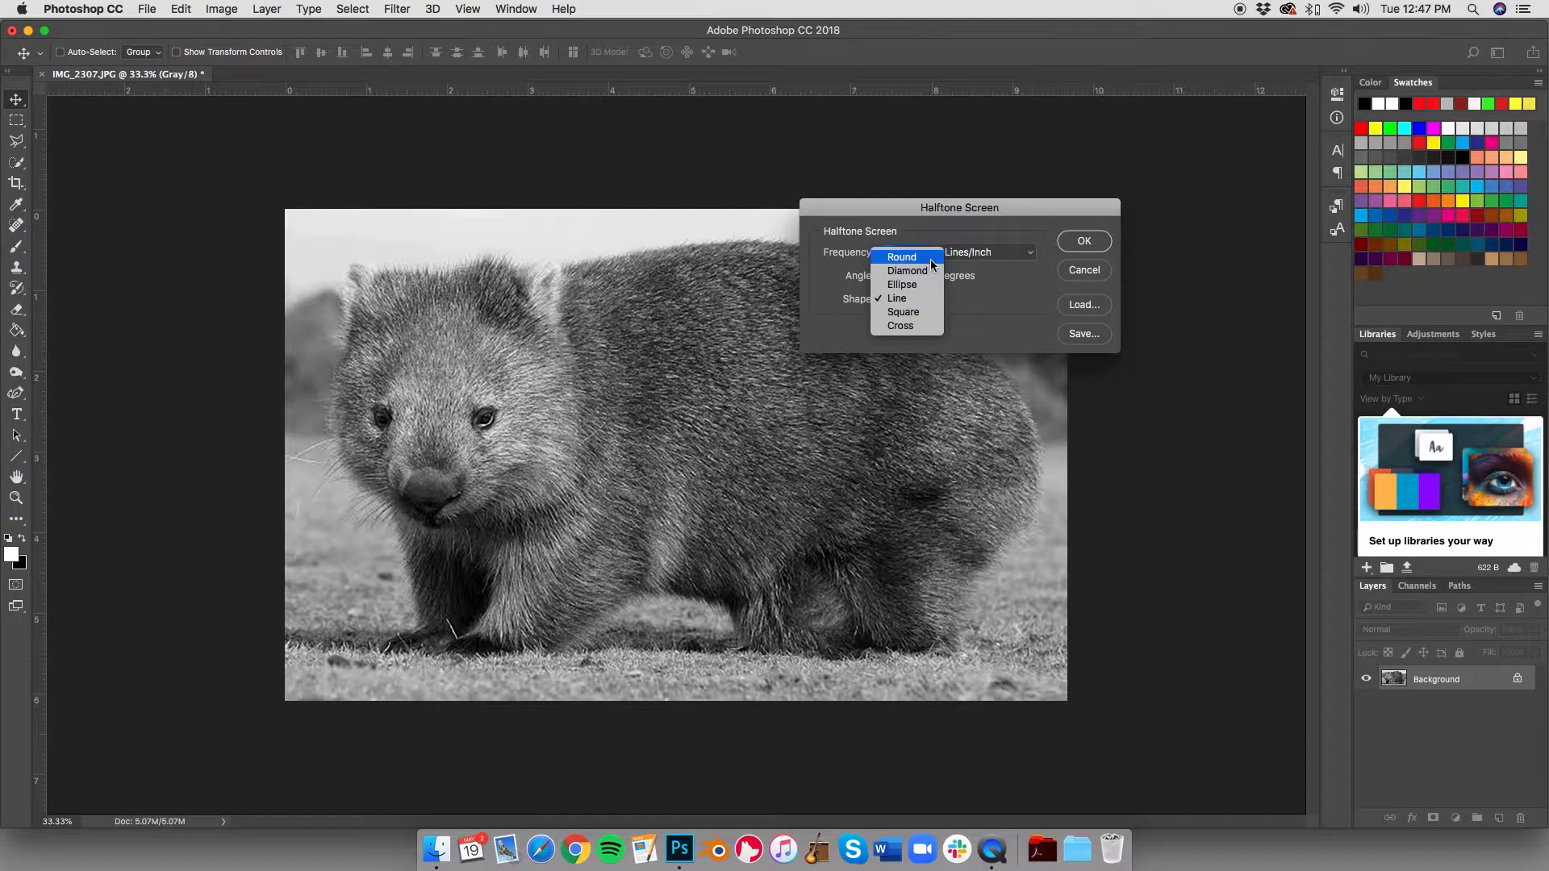
pyautogui.click(930, 262)
pyautogui.click(930, 299)
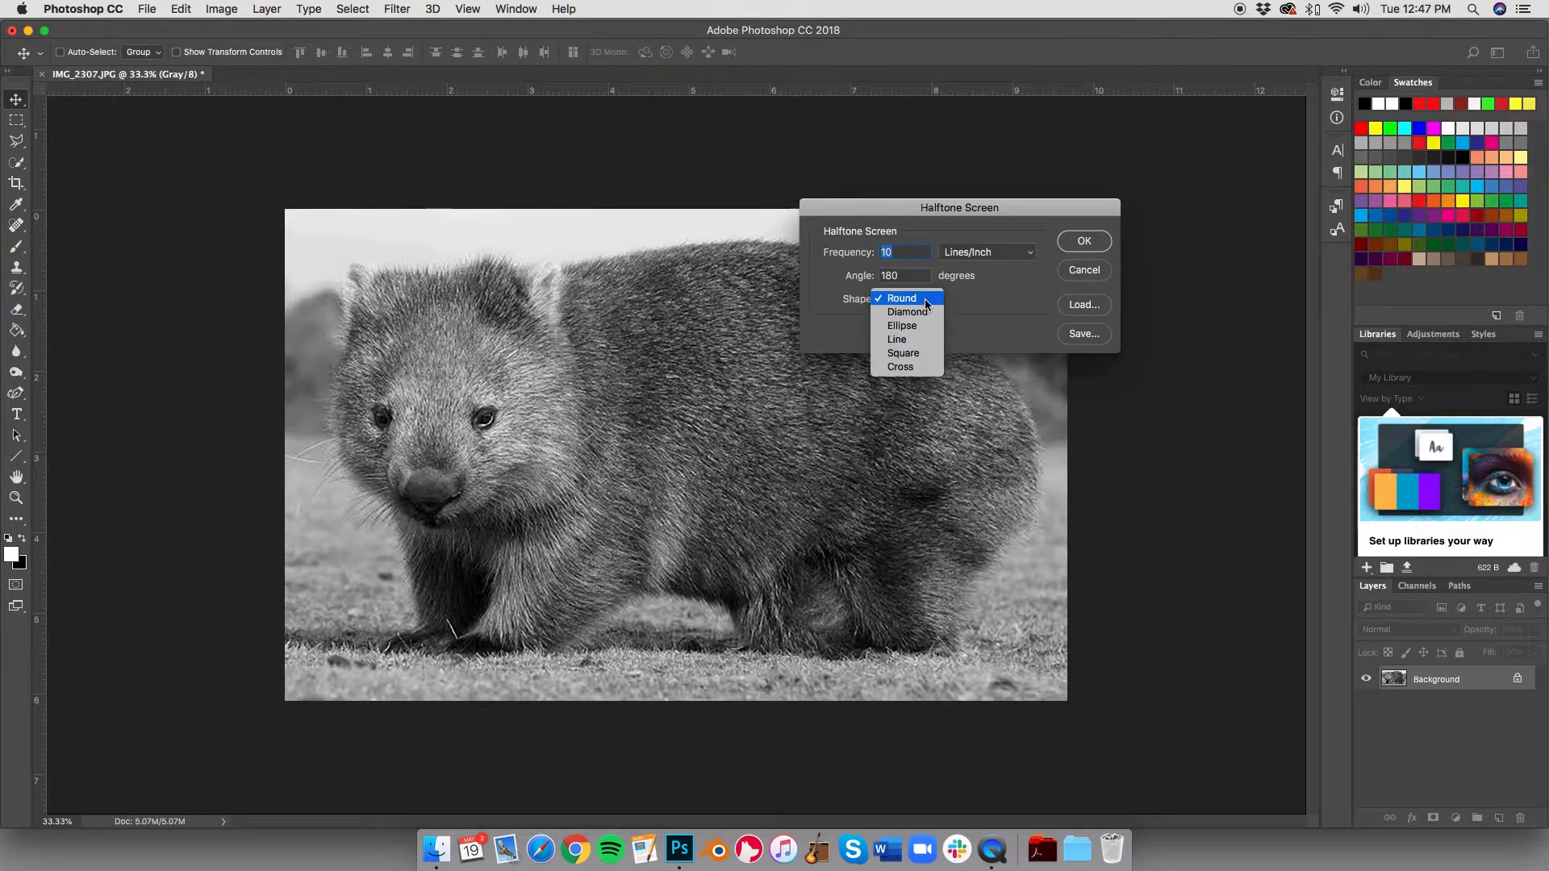
pyautogui.click(924, 254)
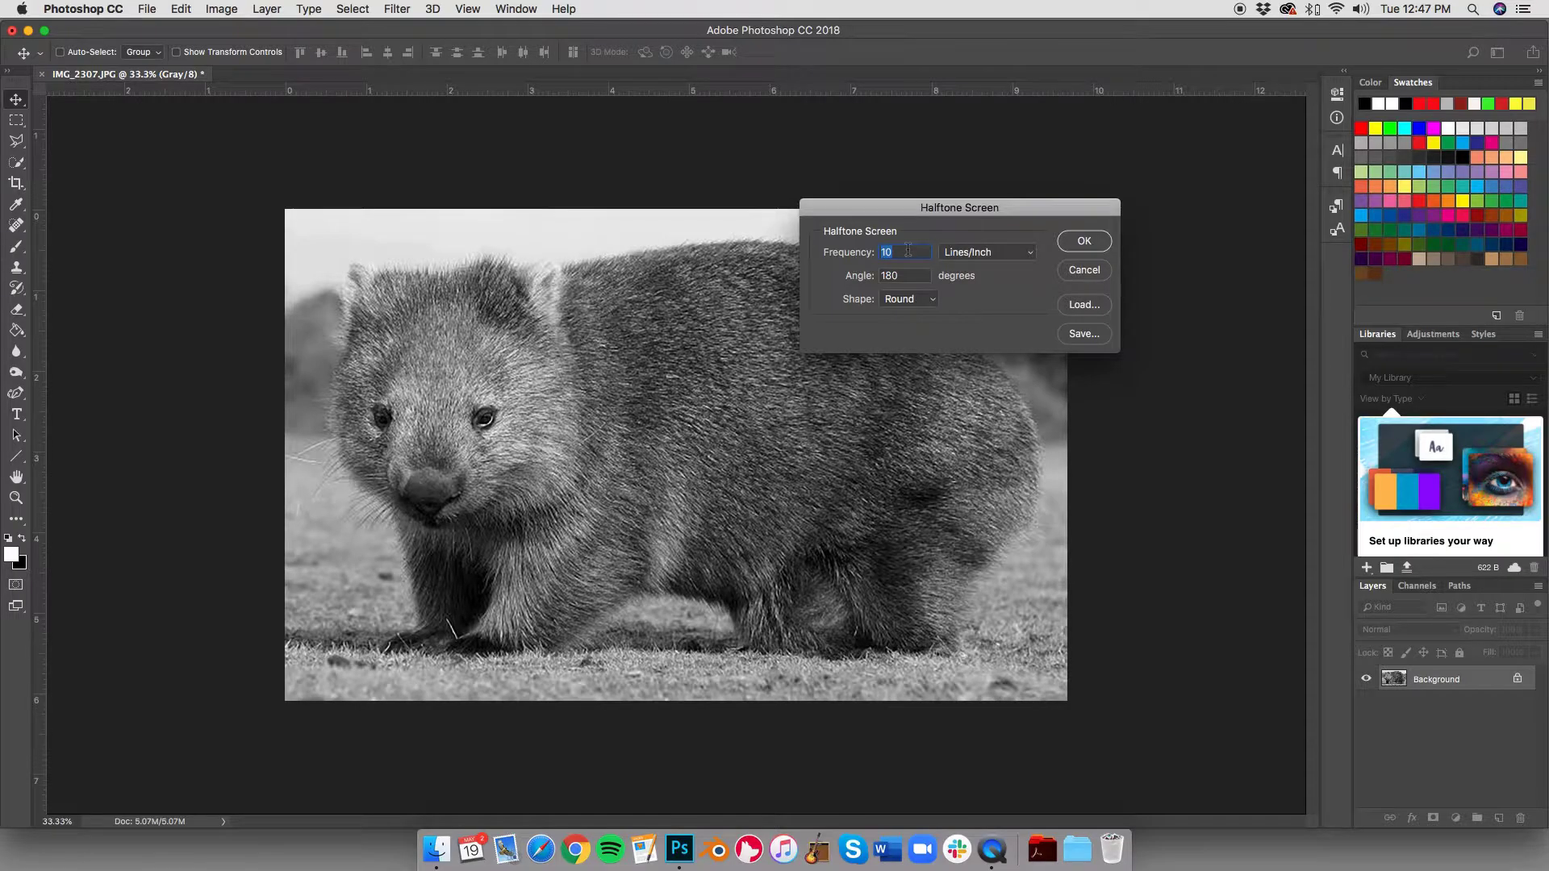
pyautogui.write('45')
pyautogui.doubleClick(911, 275)
pyautogui.press('BackSpace')
pyautogui.write('45')
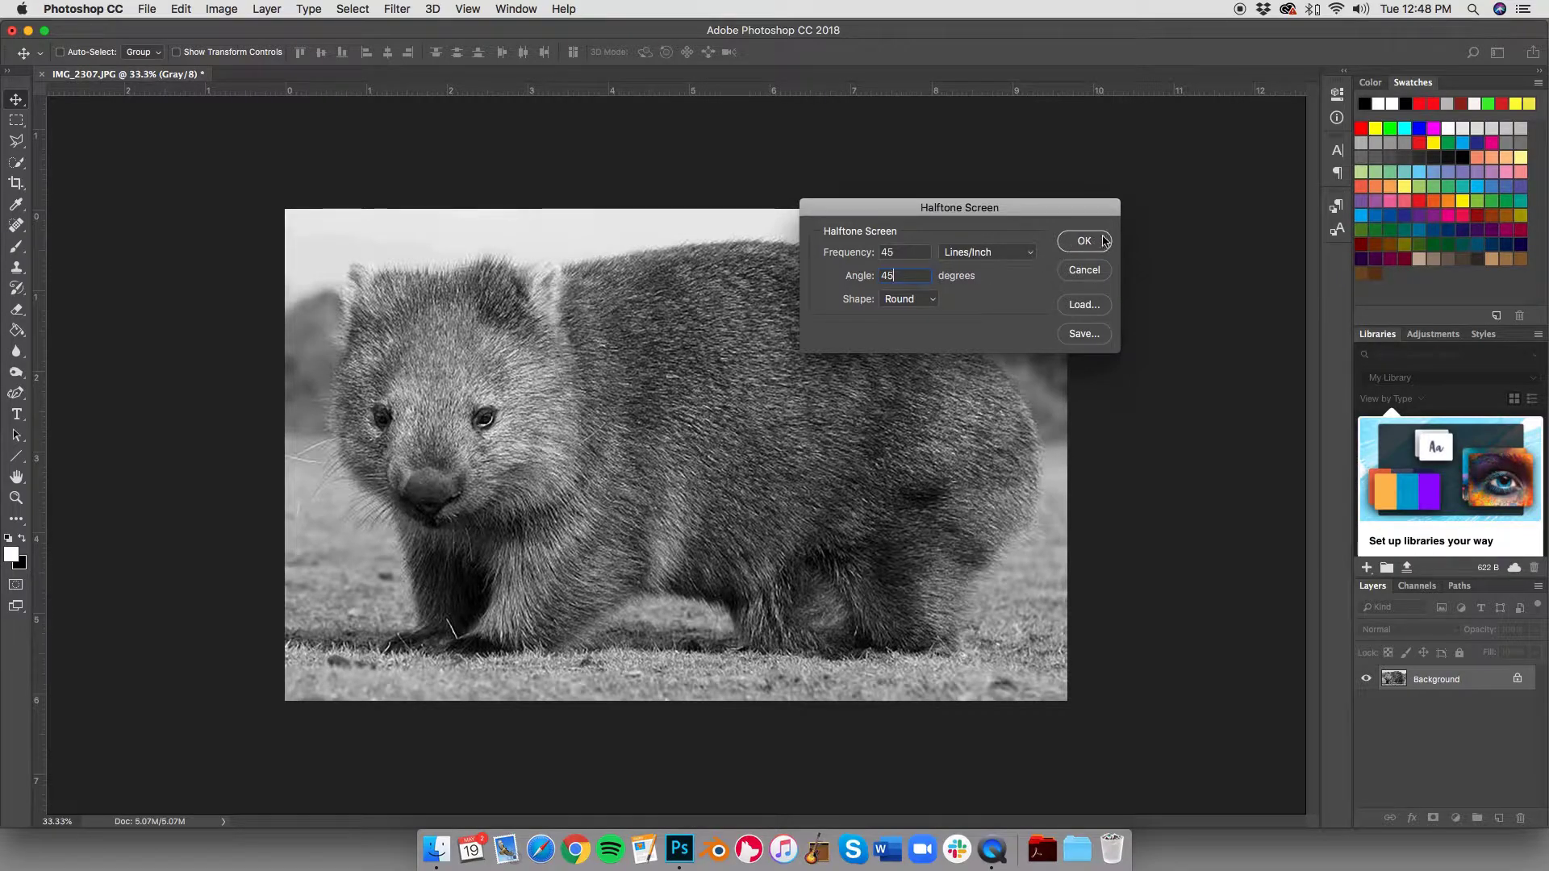
pyautogui.click(1098, 246)
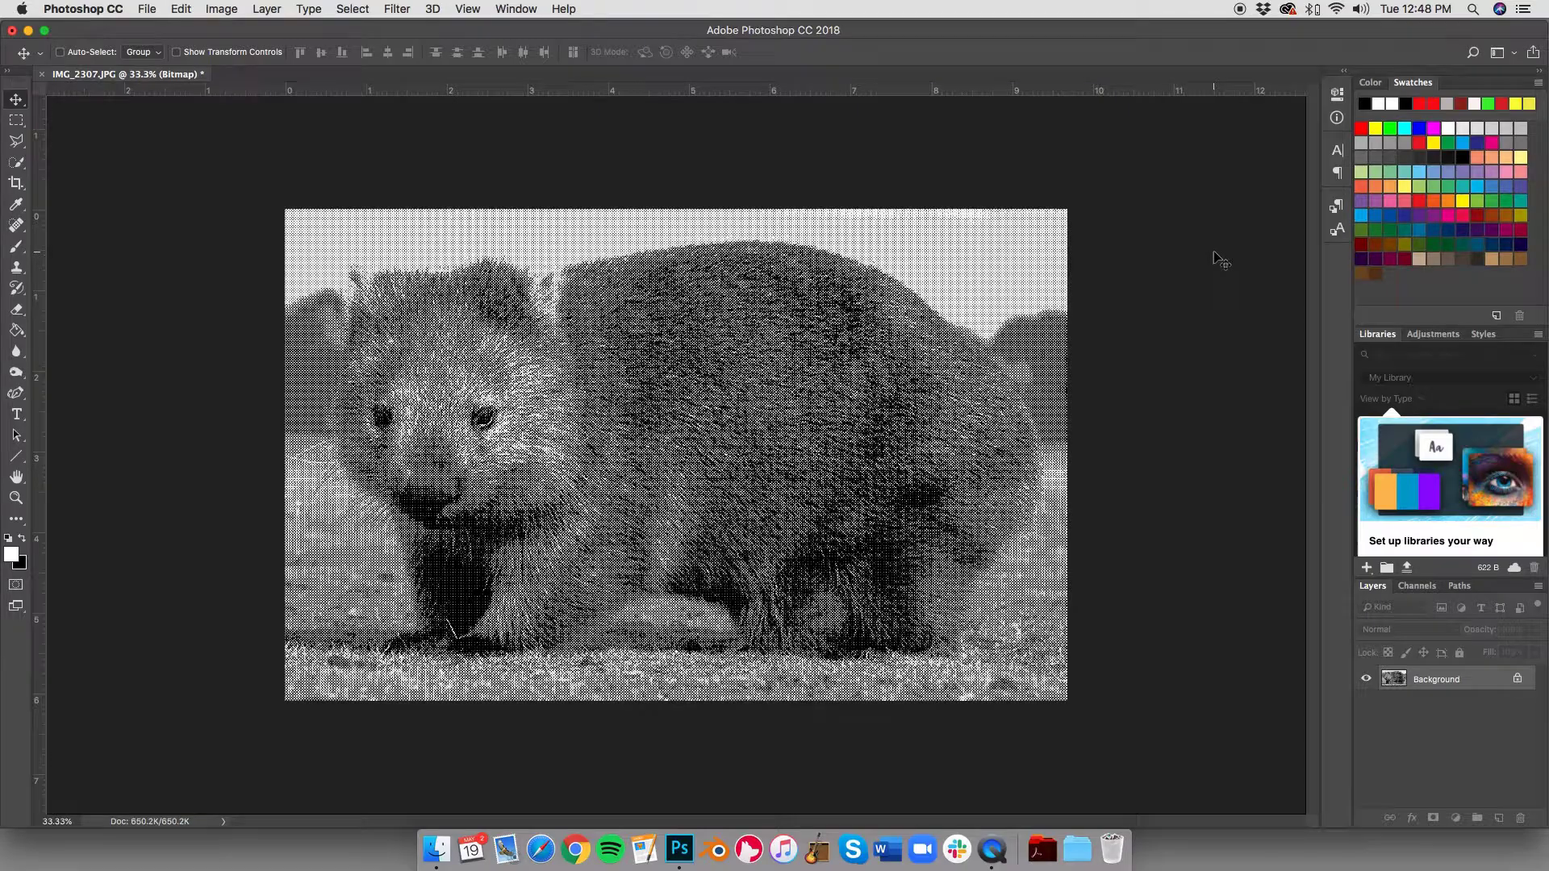
pyautogui.click(16, 498)
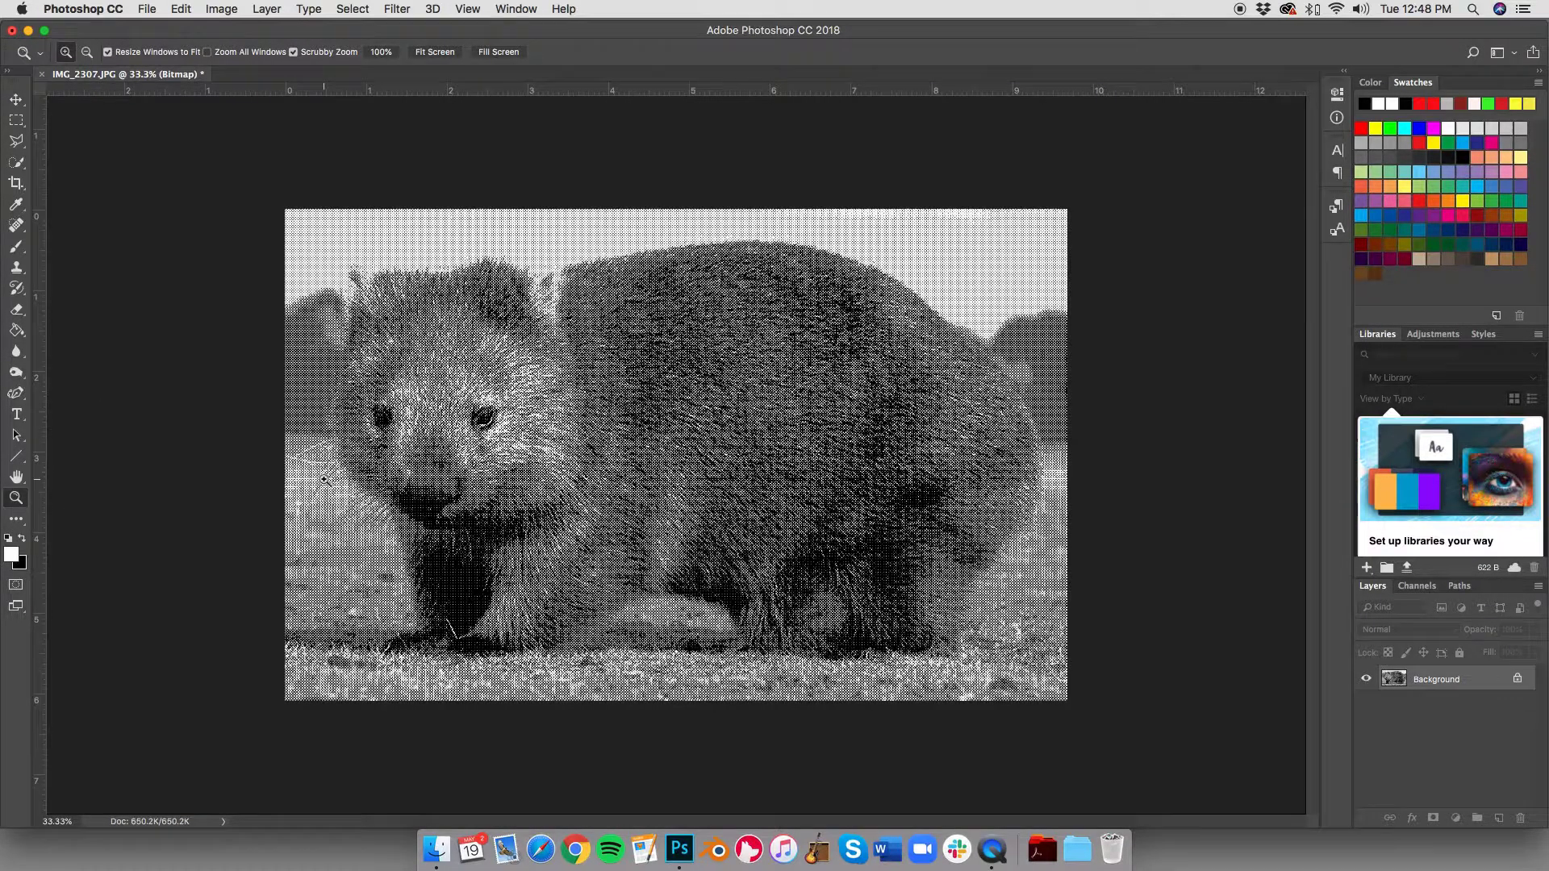
pyautogui.moveTo(474, 447); pyautogui.dragTo(452, 362)
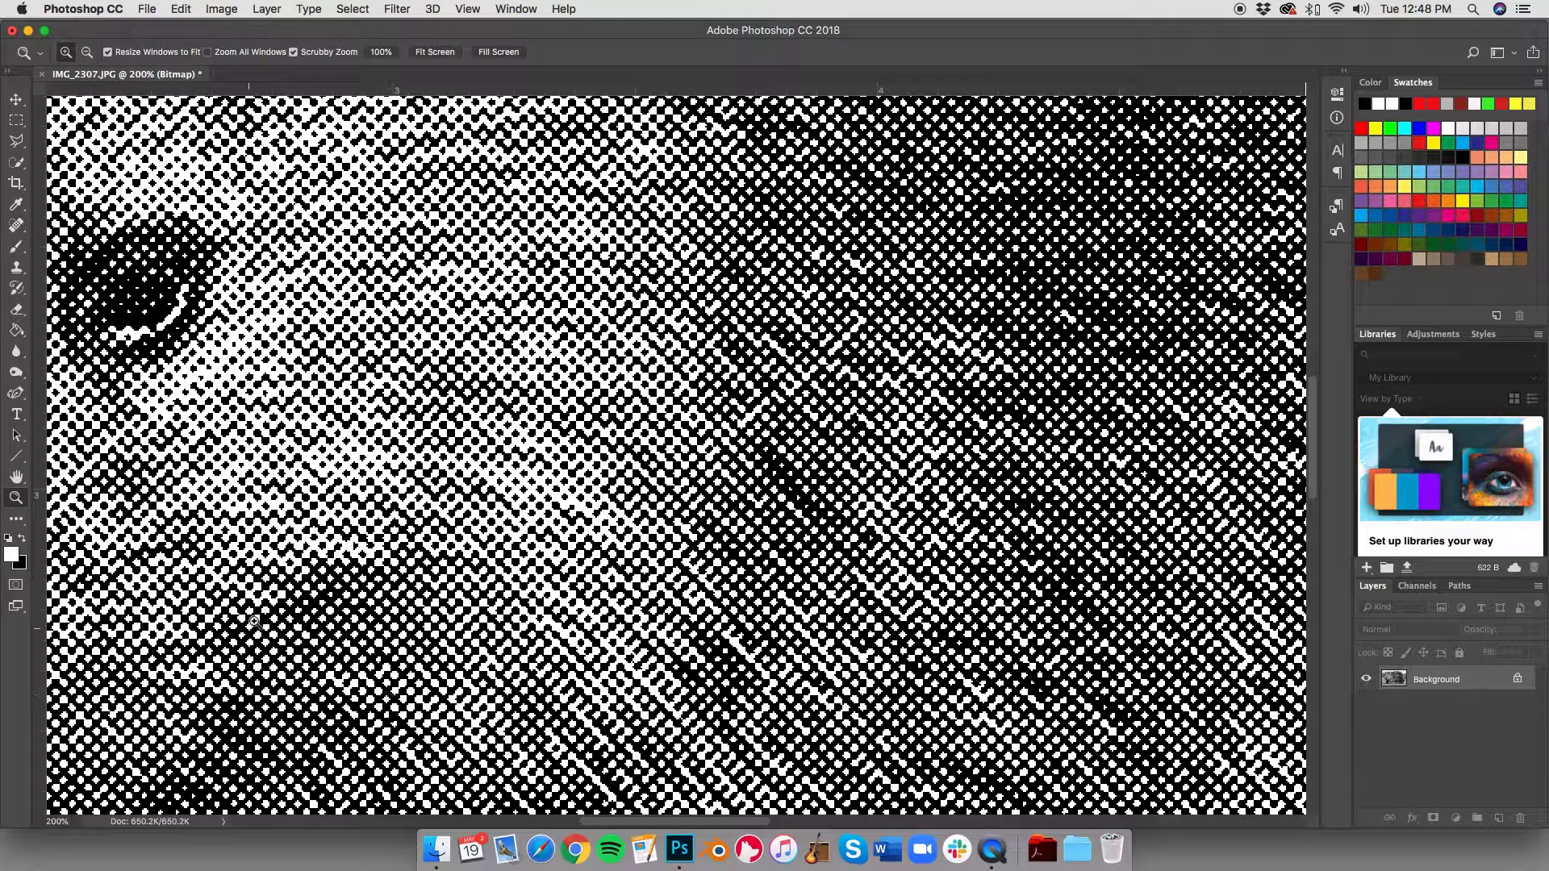
pyautogui.keyDown('alt'); pyautogui.click(343, 566); pyautogui.keyUp('alt')
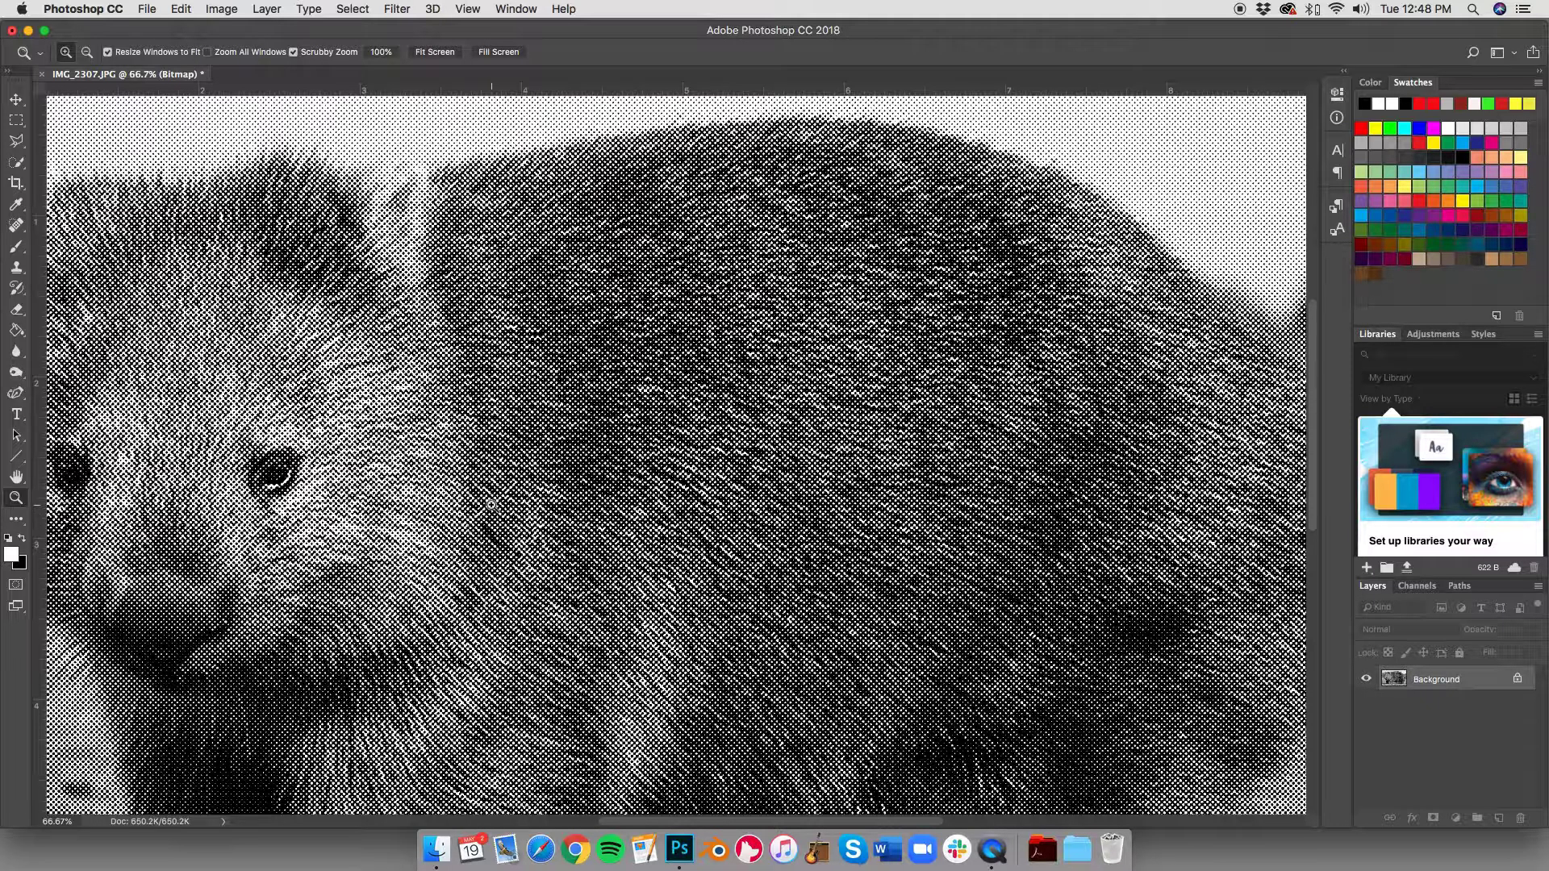
pyautogui.keyDown('alt'); pyautogui.click(490, 506); pyautogui.keyUp('alt')
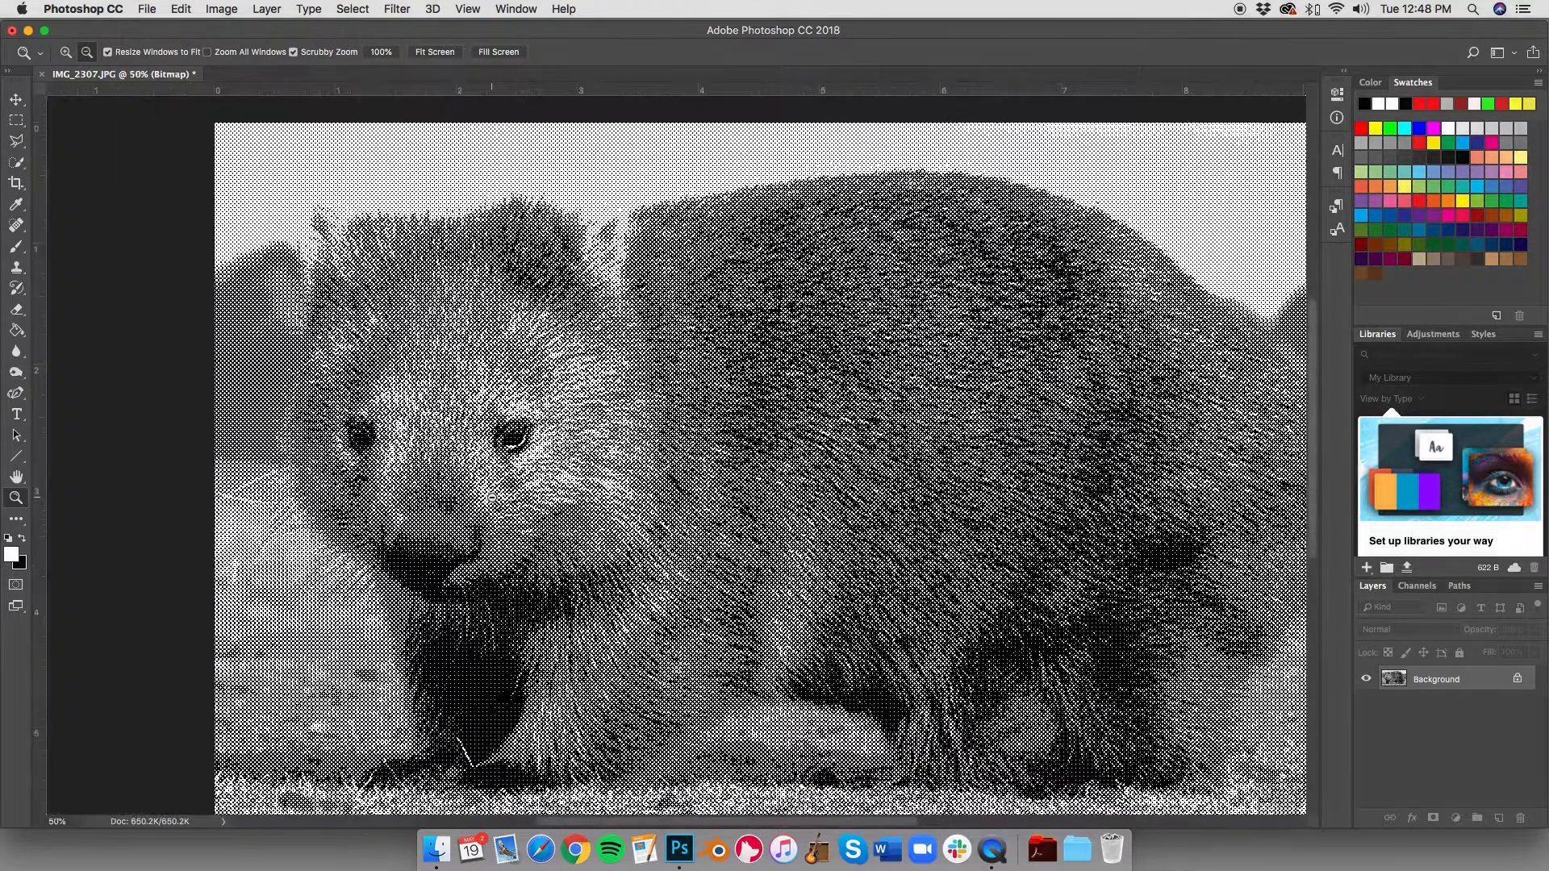
pyautogui.click(732, 484)
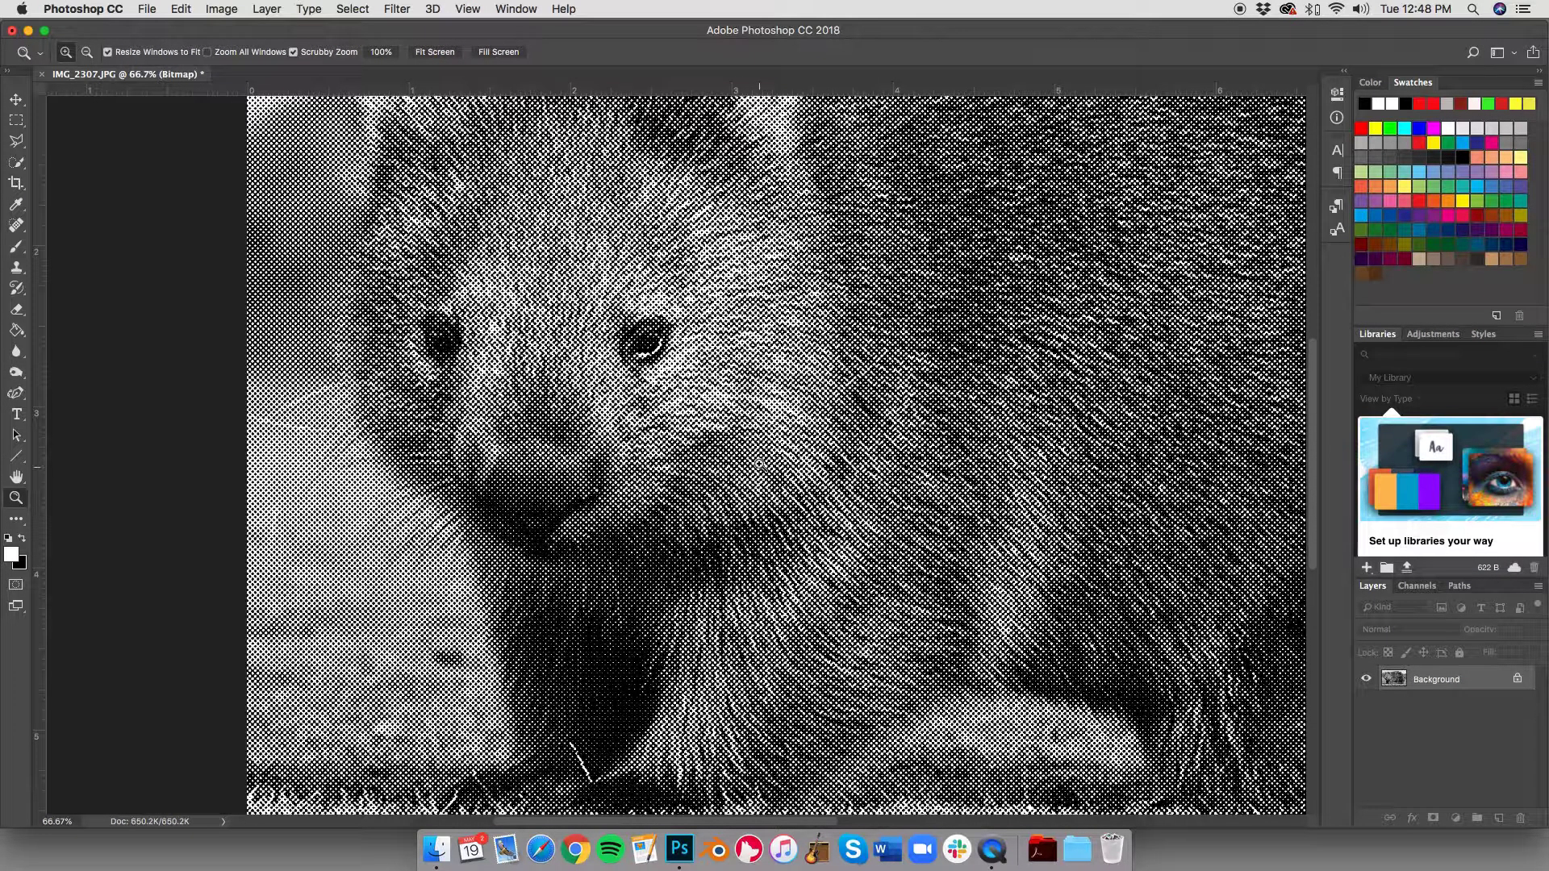
pyautogui.click(758, 463)
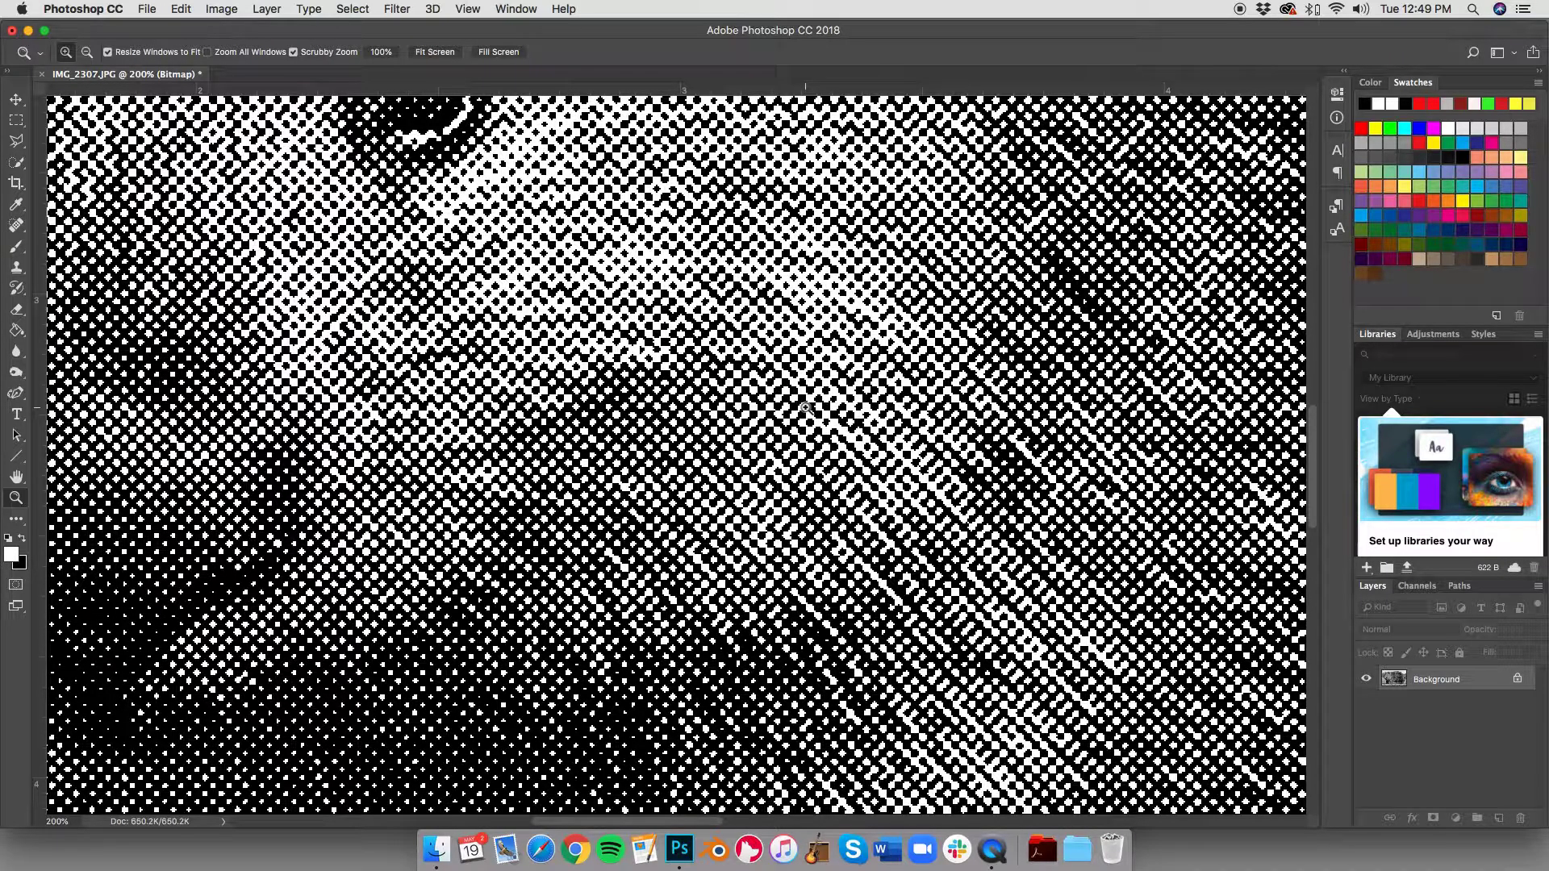
pyautogui.keyDown('alt'); pyautogui.click(805, 407); pyautogui.keyUp('alt')
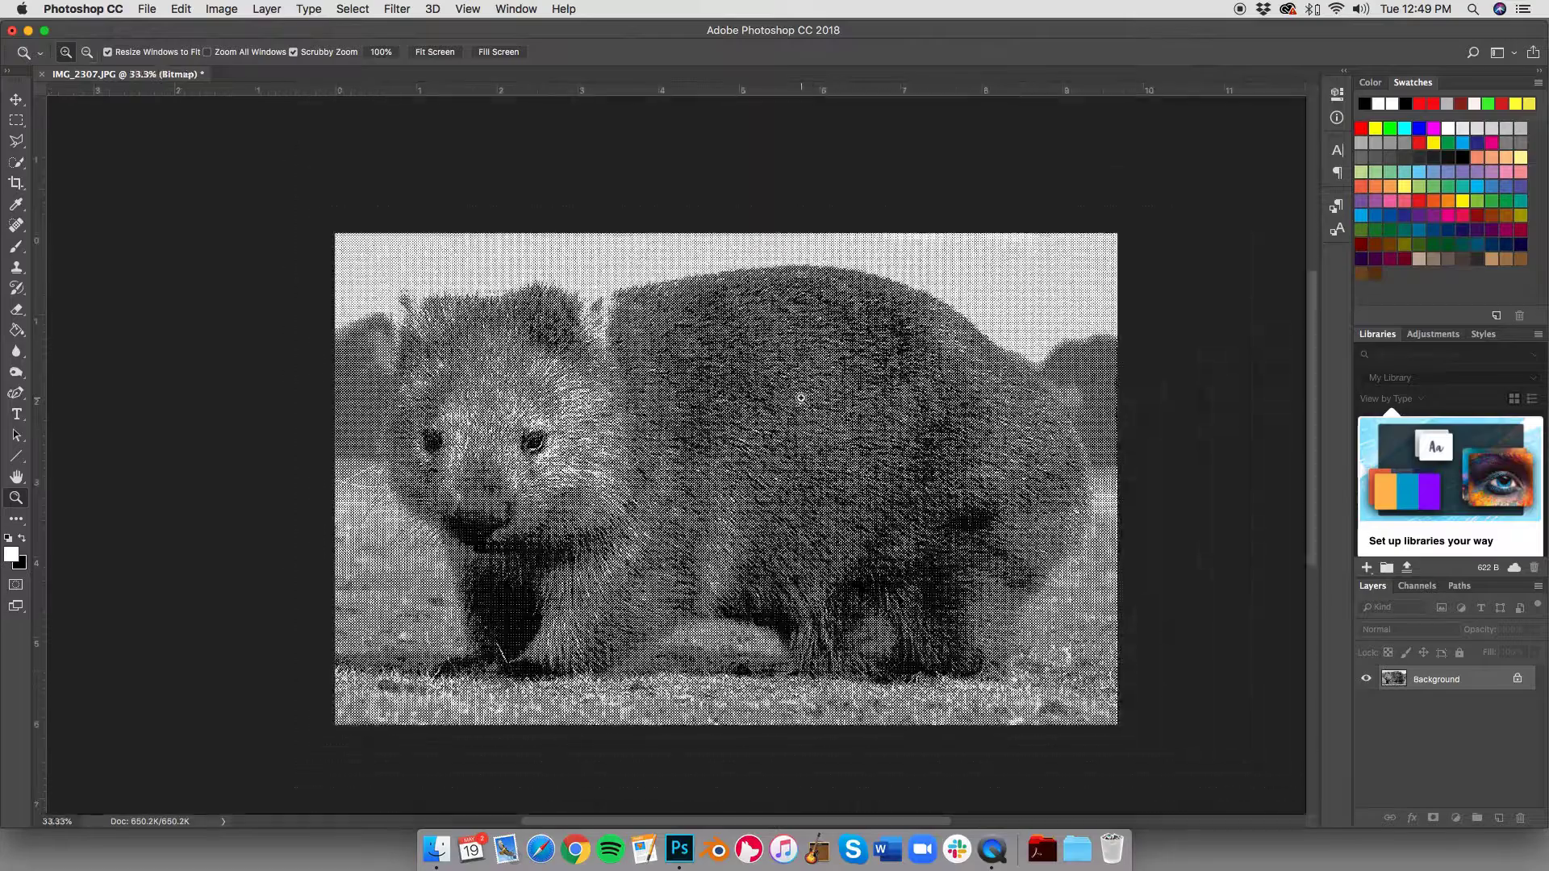
pyautogui.press('super+z')
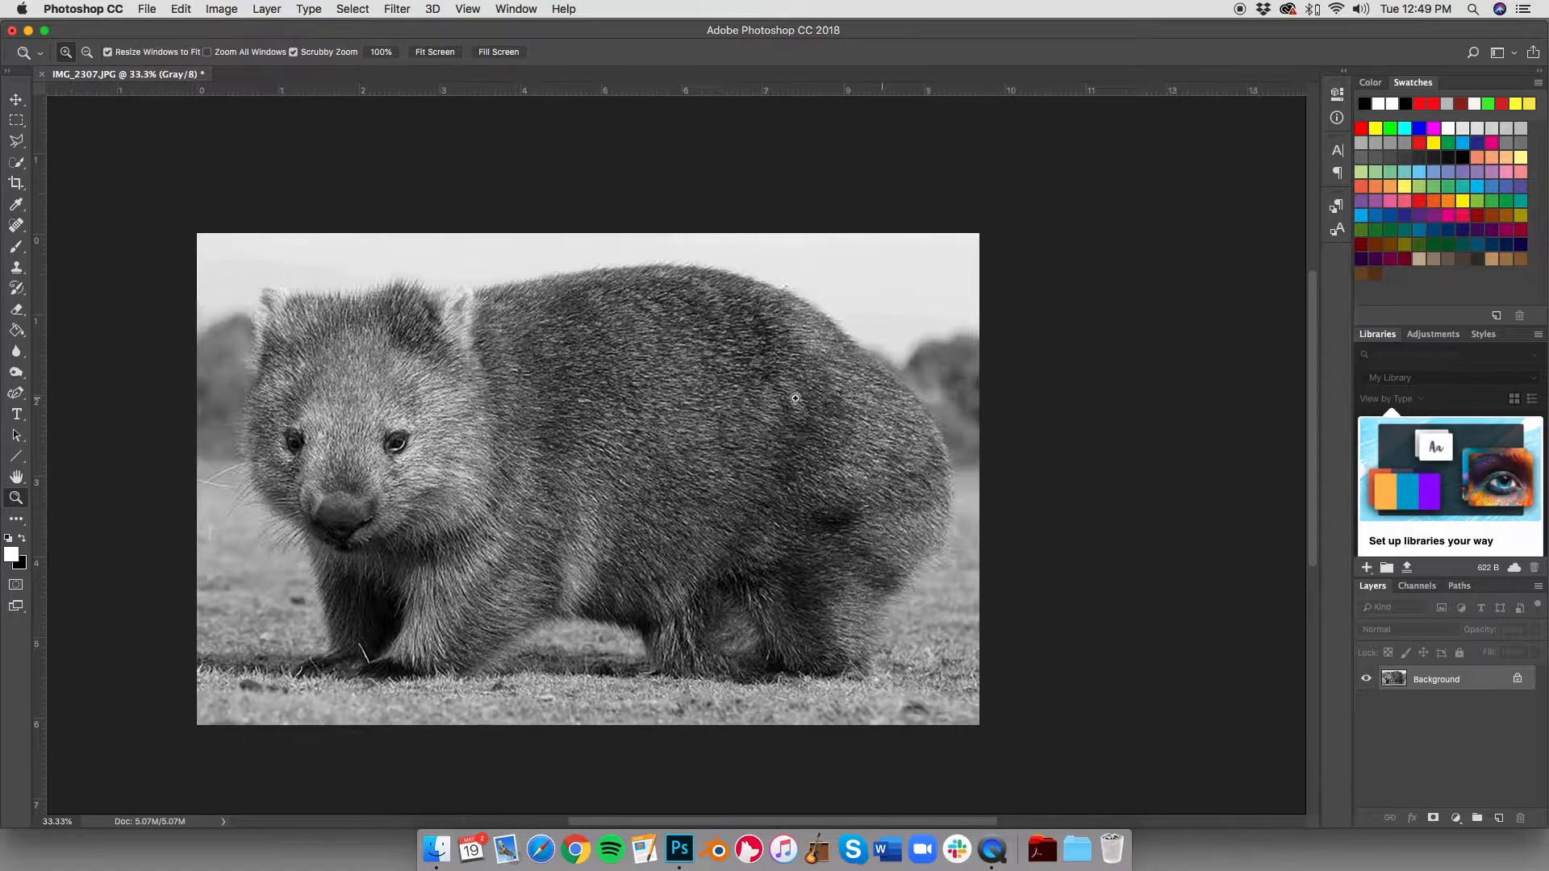
# Step: Step back through history to the original full-colour RGB wombat photo
pyautogui.press('super+z')
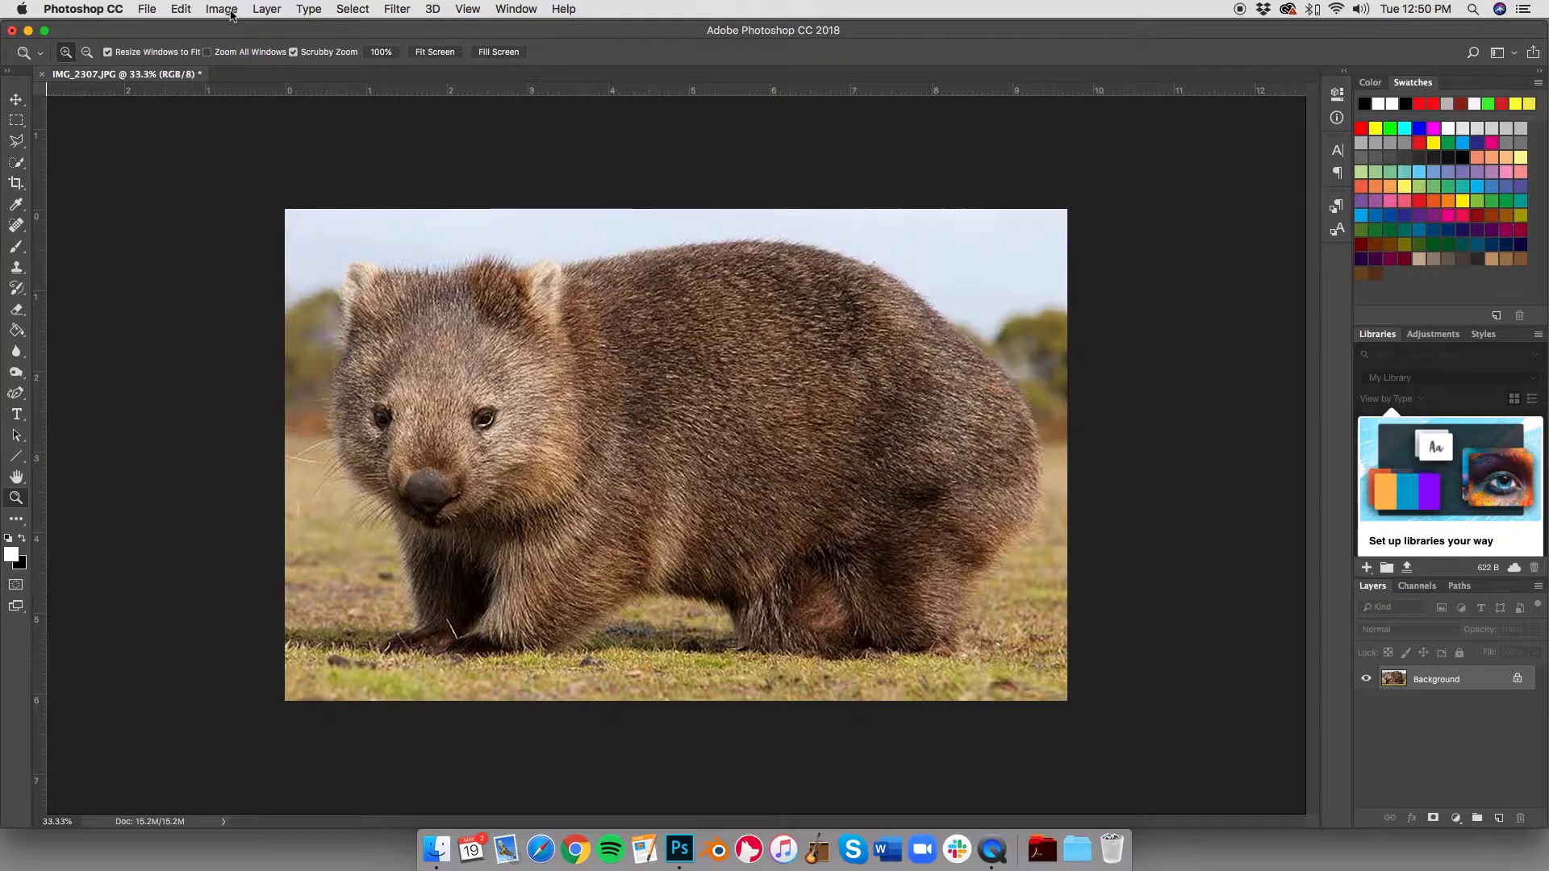
pyautogui.click(231, 14)
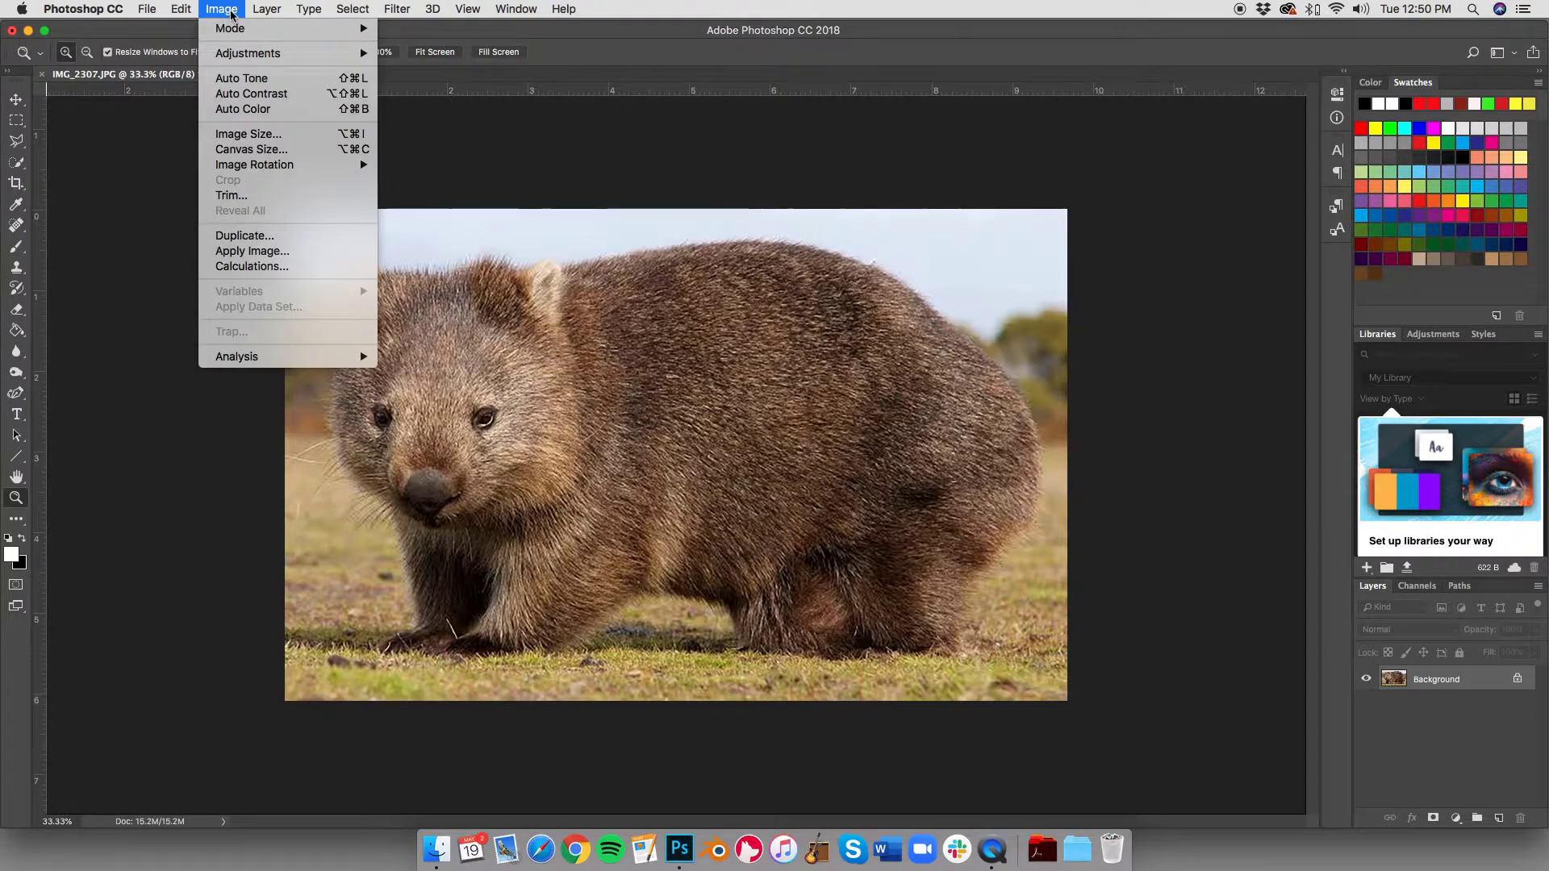
pyautogui.moveTo(230, 28)
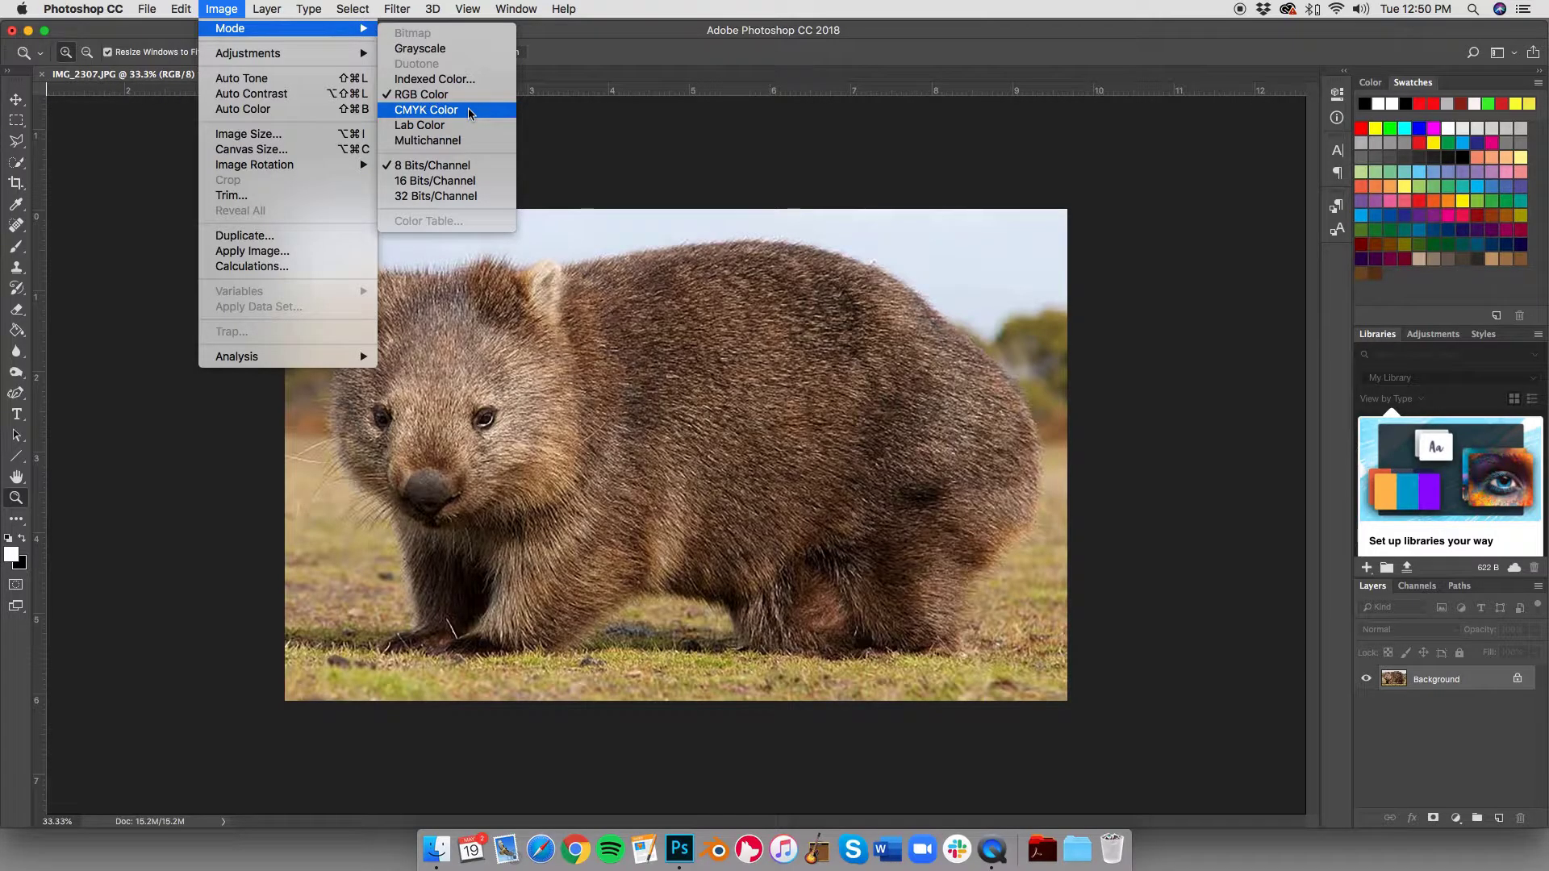
# Step: Switch the photo to CMYK Color mode, accepting the profile warning
pyautogui.click(472, 112)
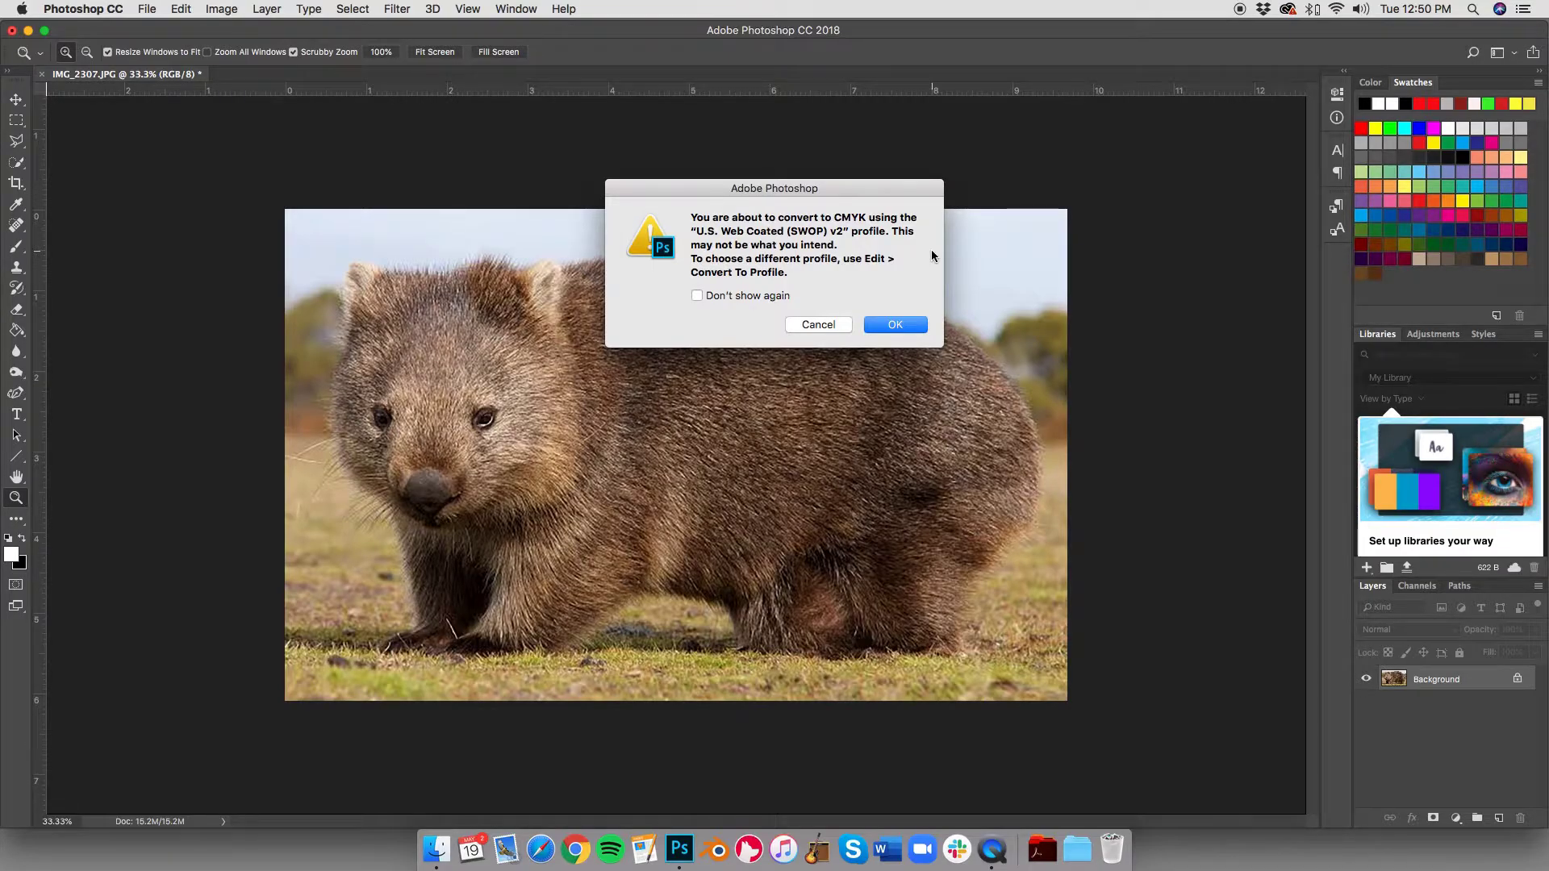
pyautogui.click(910, 331)
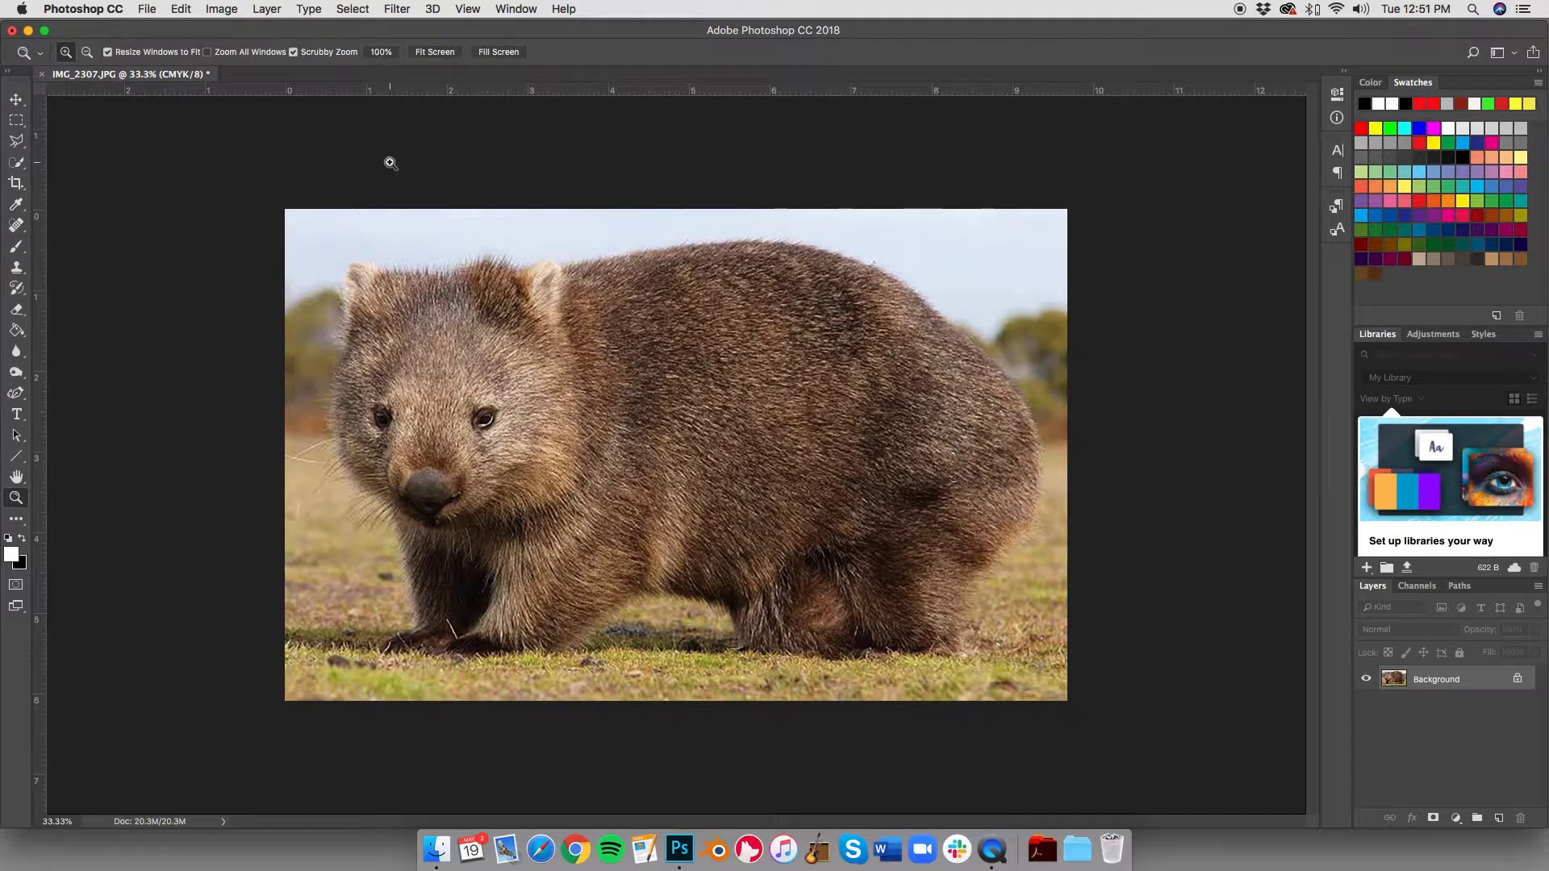
# Step: Save the photo as wombat.jpg in Documents > Megalo and accept the JPEG Options
pyautogui.click(147, 8)
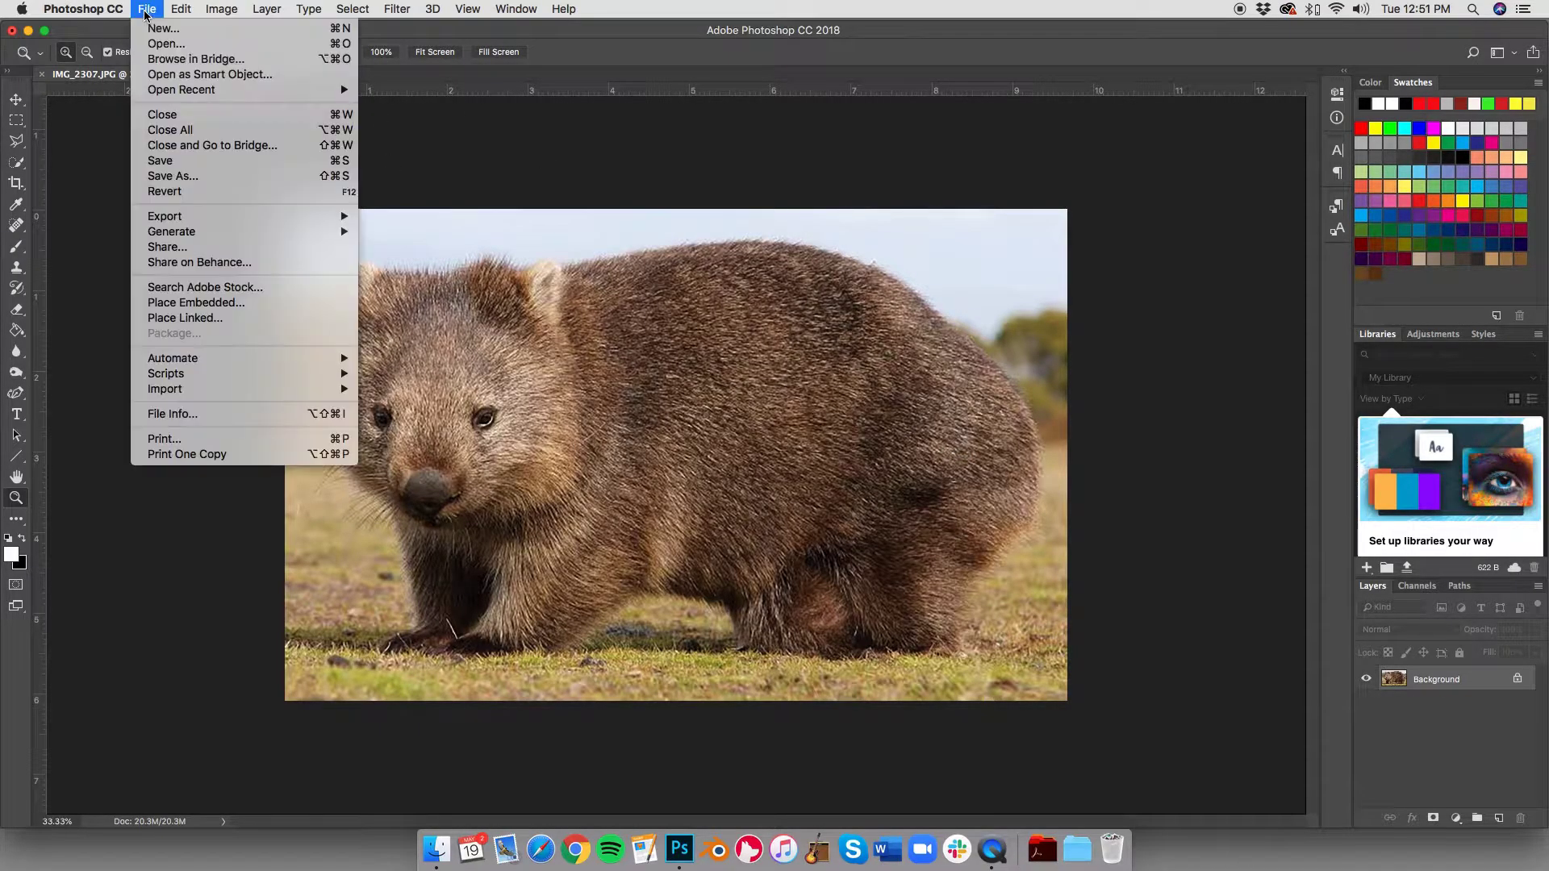
pyautogui.click(170, 175)
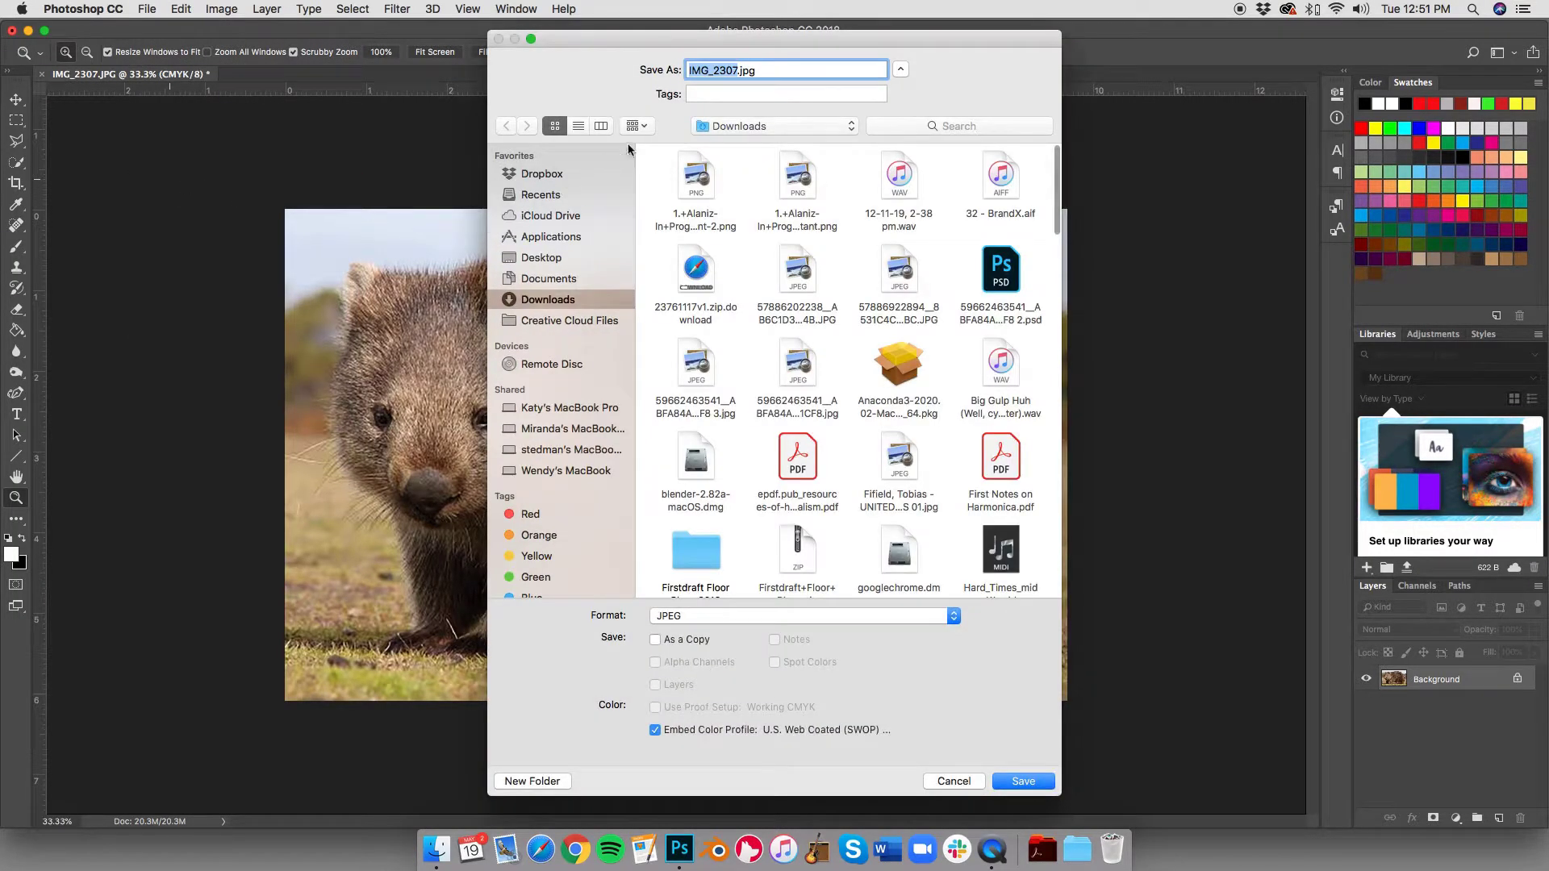
pyautogui.click(547, 280)
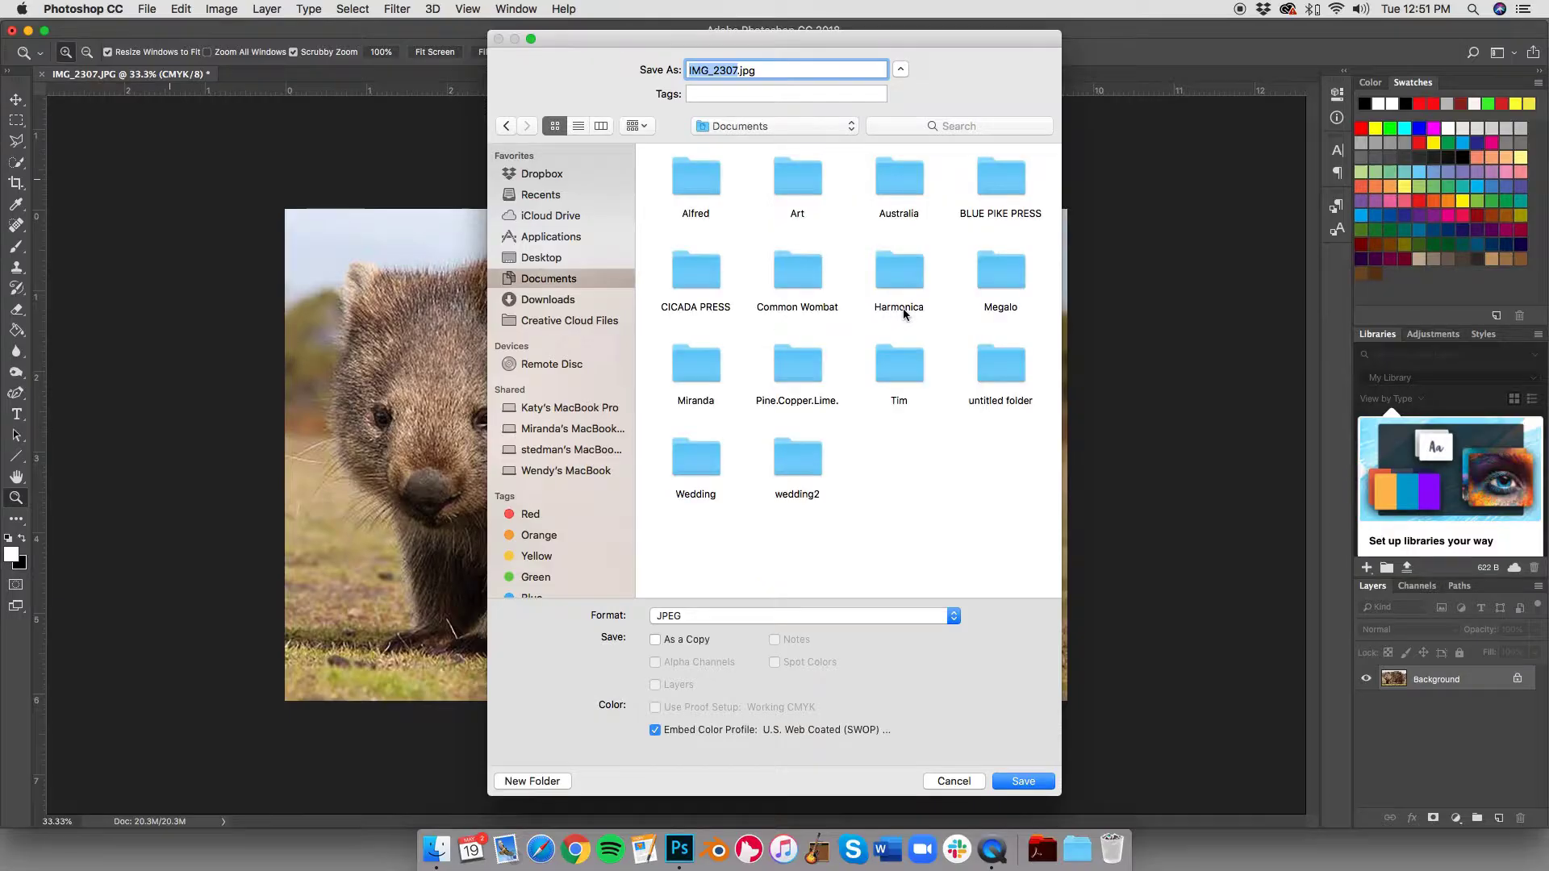
pyautogui.doubleClick(1009, 276)
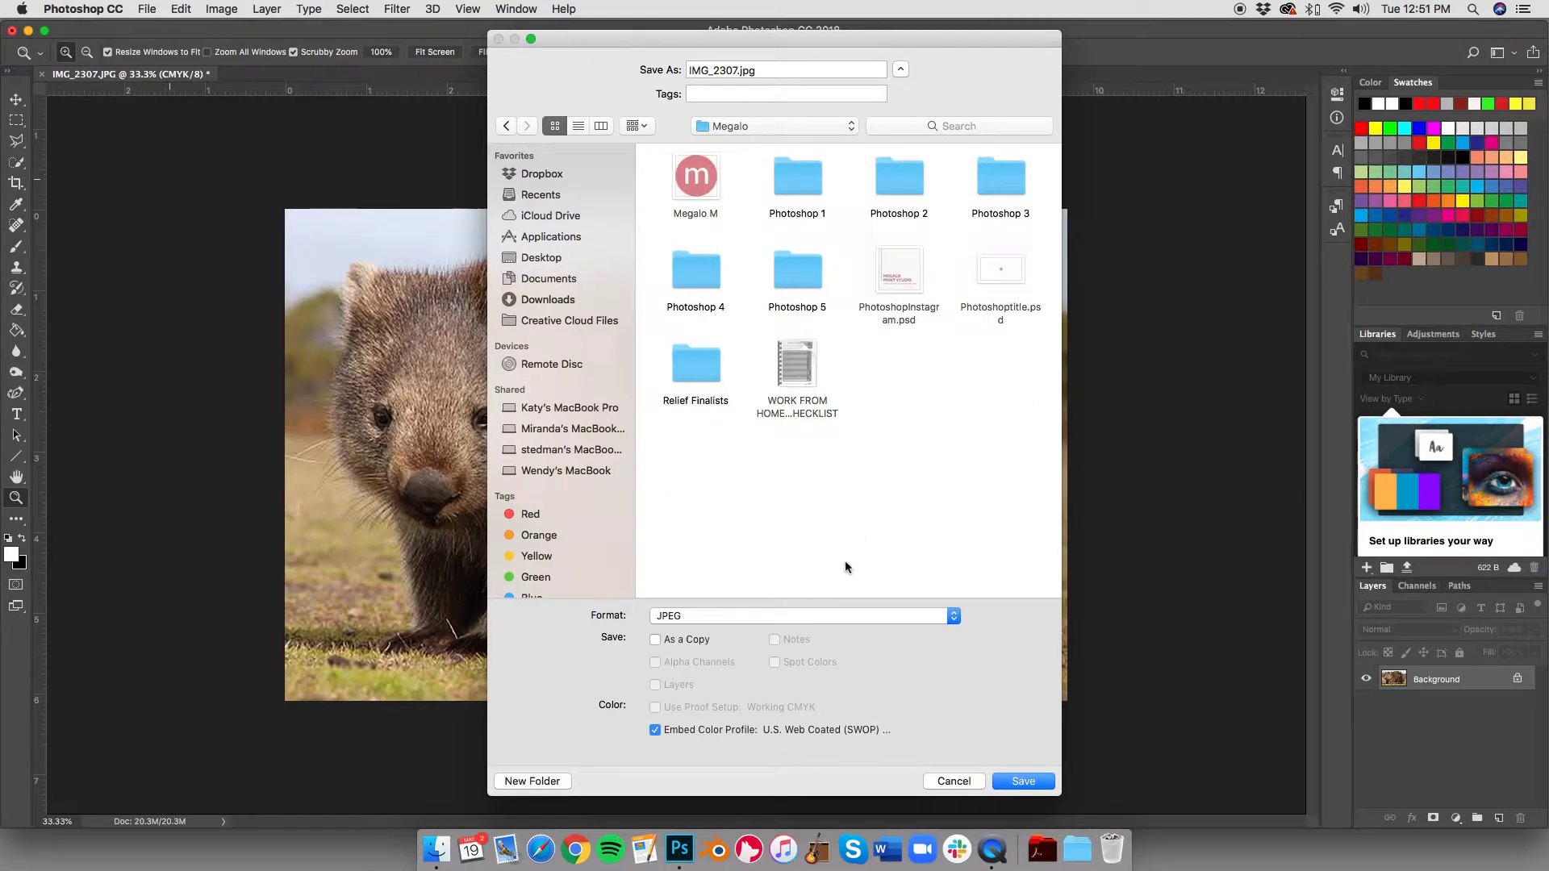
pyautogui.click(734, 73)
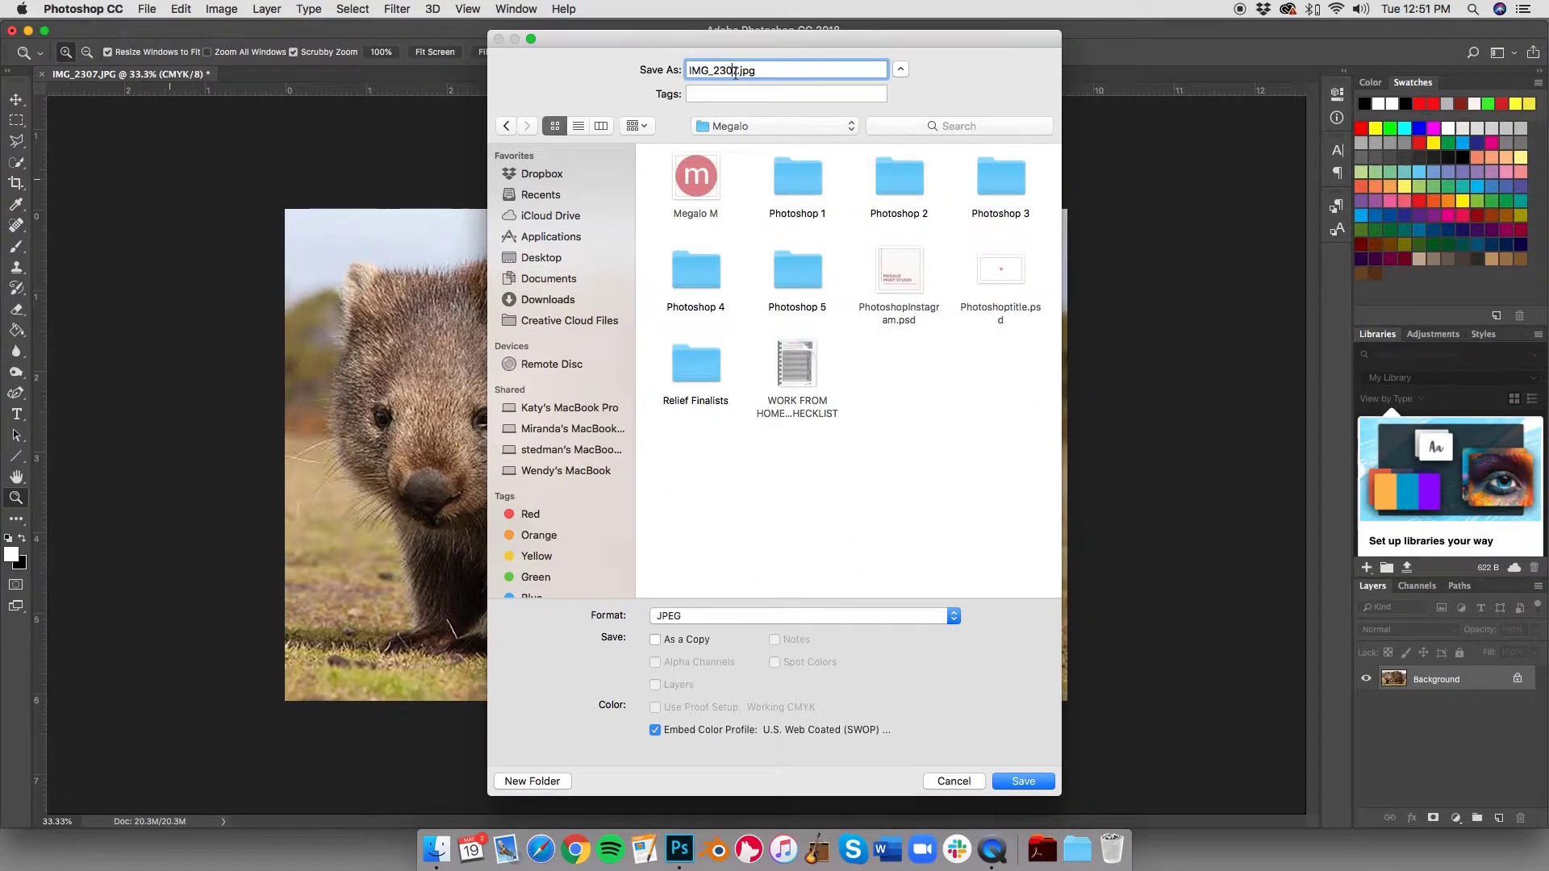
pyautogui.press('BackSpace')
pyautogui.press('BackSpace')
pyautogui.press('BackSpace')
pyautogui.press('BackSpace')
pyautogui.press('BackSpace')
pyautogui.press('BackSpace')
pyautogui.press('BackSpace')
pyautogui.write('wombat')
pyautogui.press('Return')
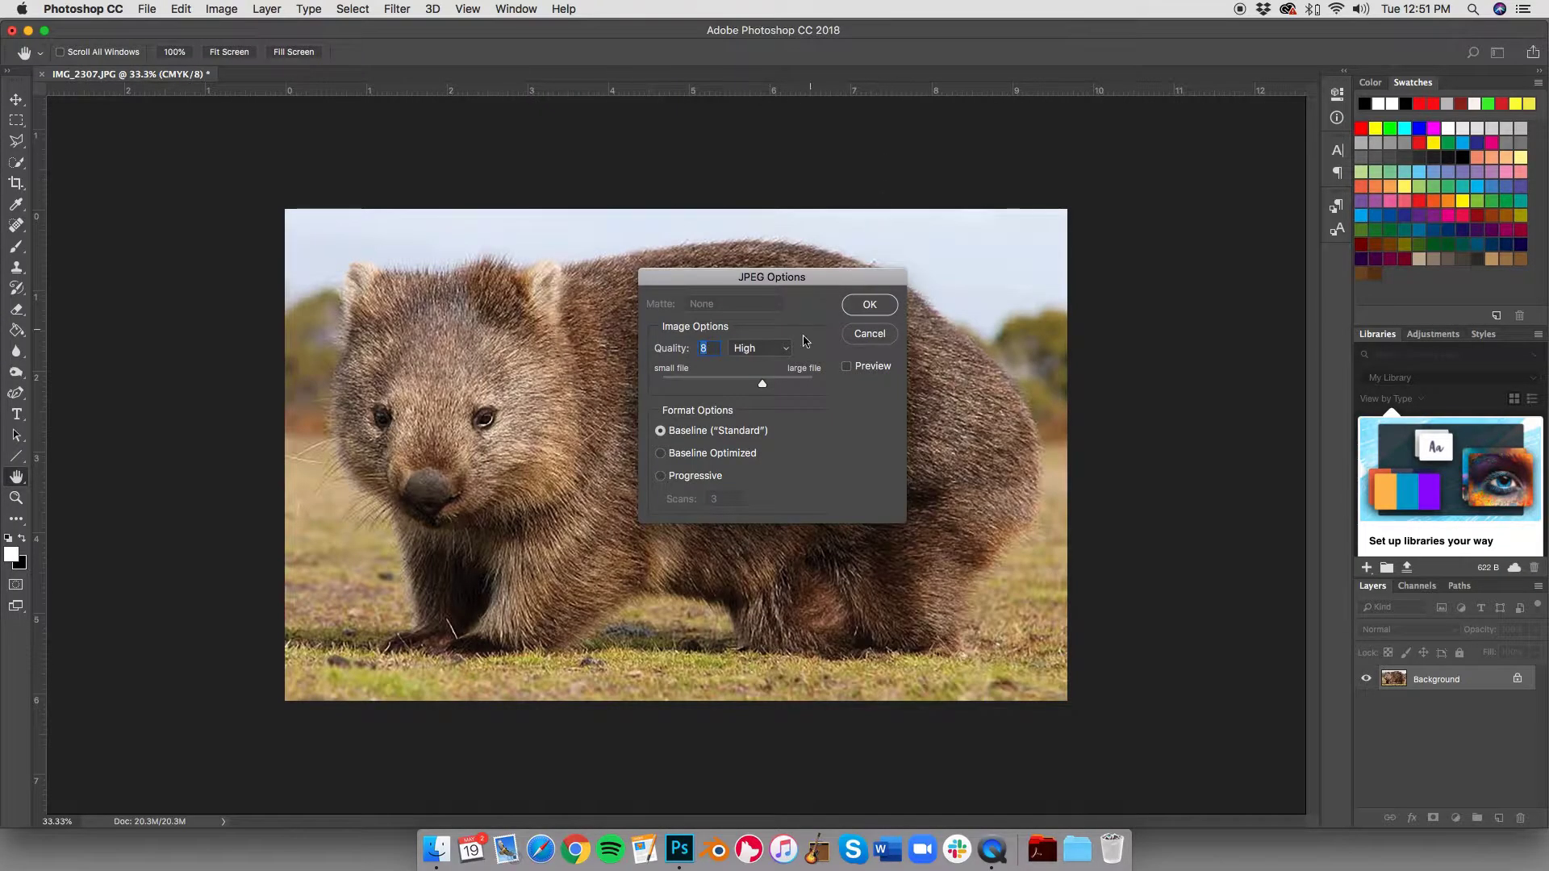
pyautogui.click(872, 306)
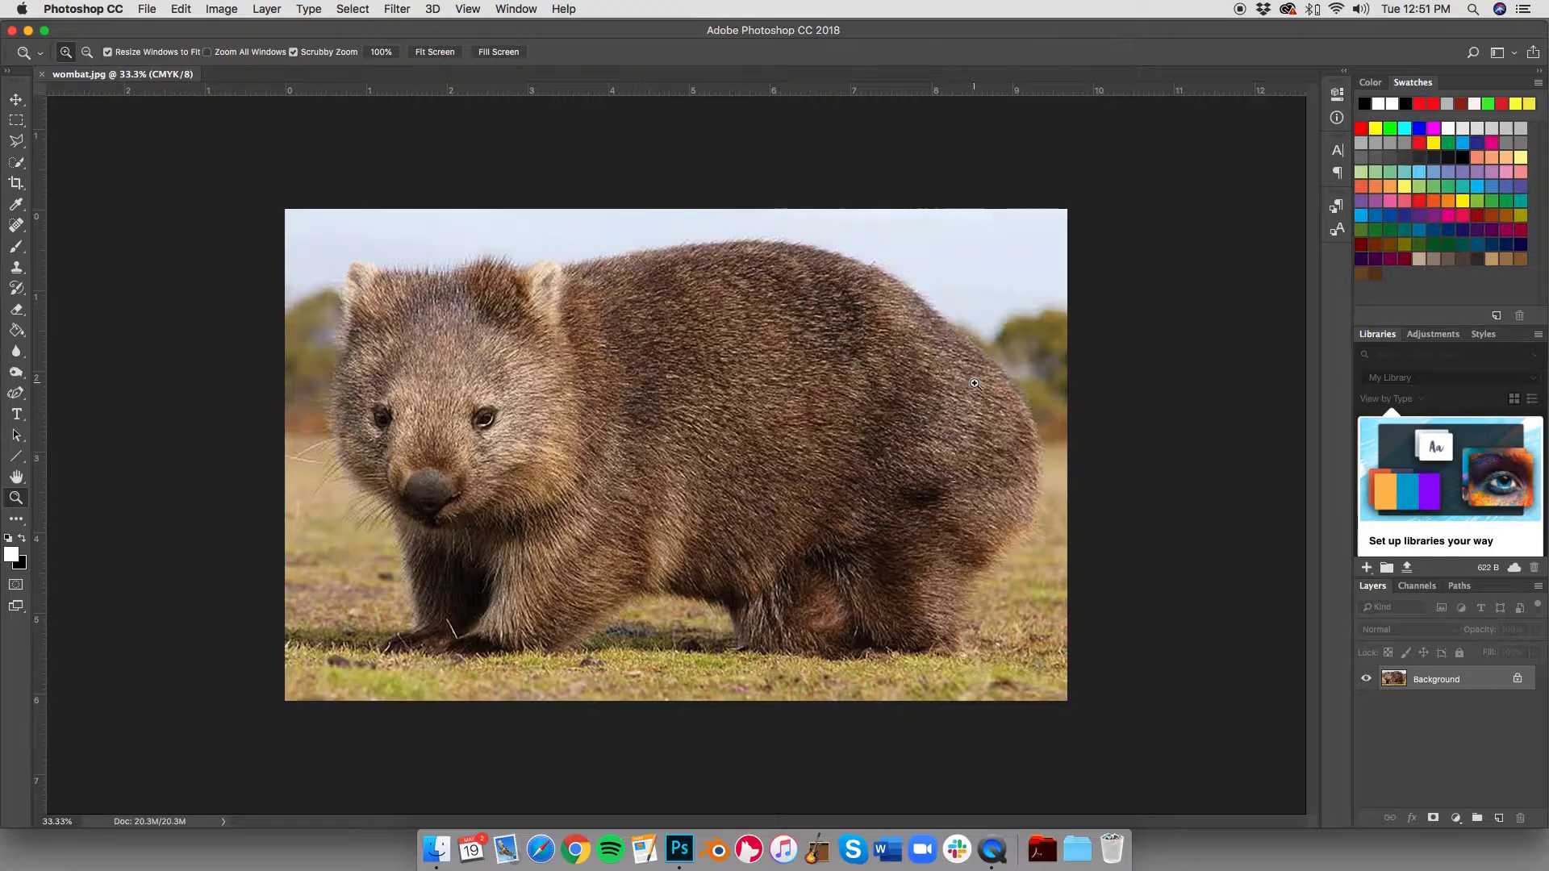
# Step: Show the Channels panel and hide channels until only Magenta is visible
pyautogui.click(1423, 592)
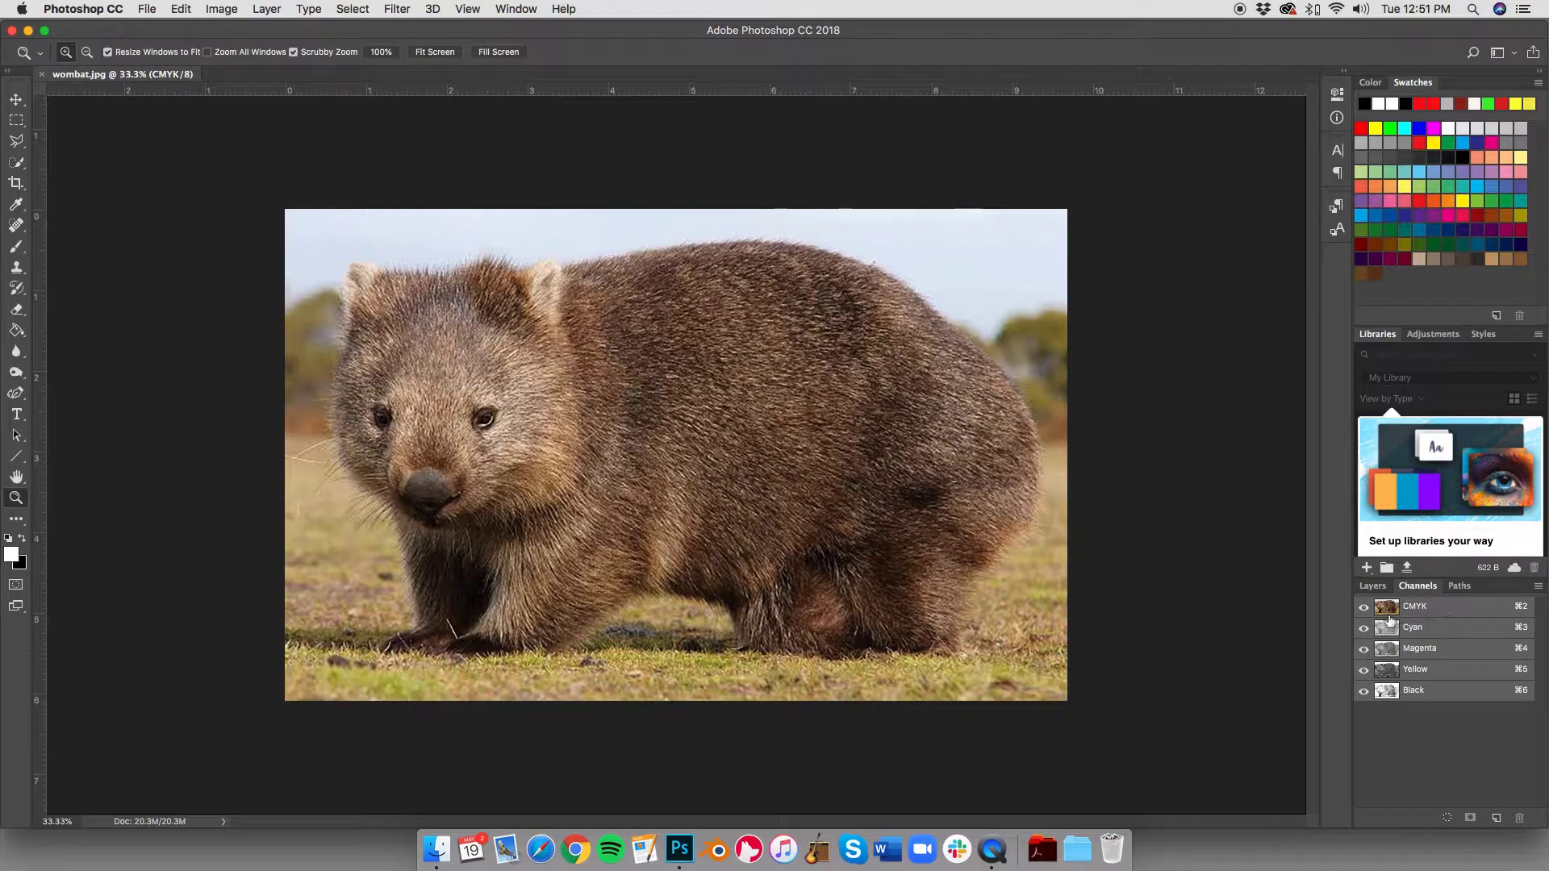
pyautogui.click(1364, 691)
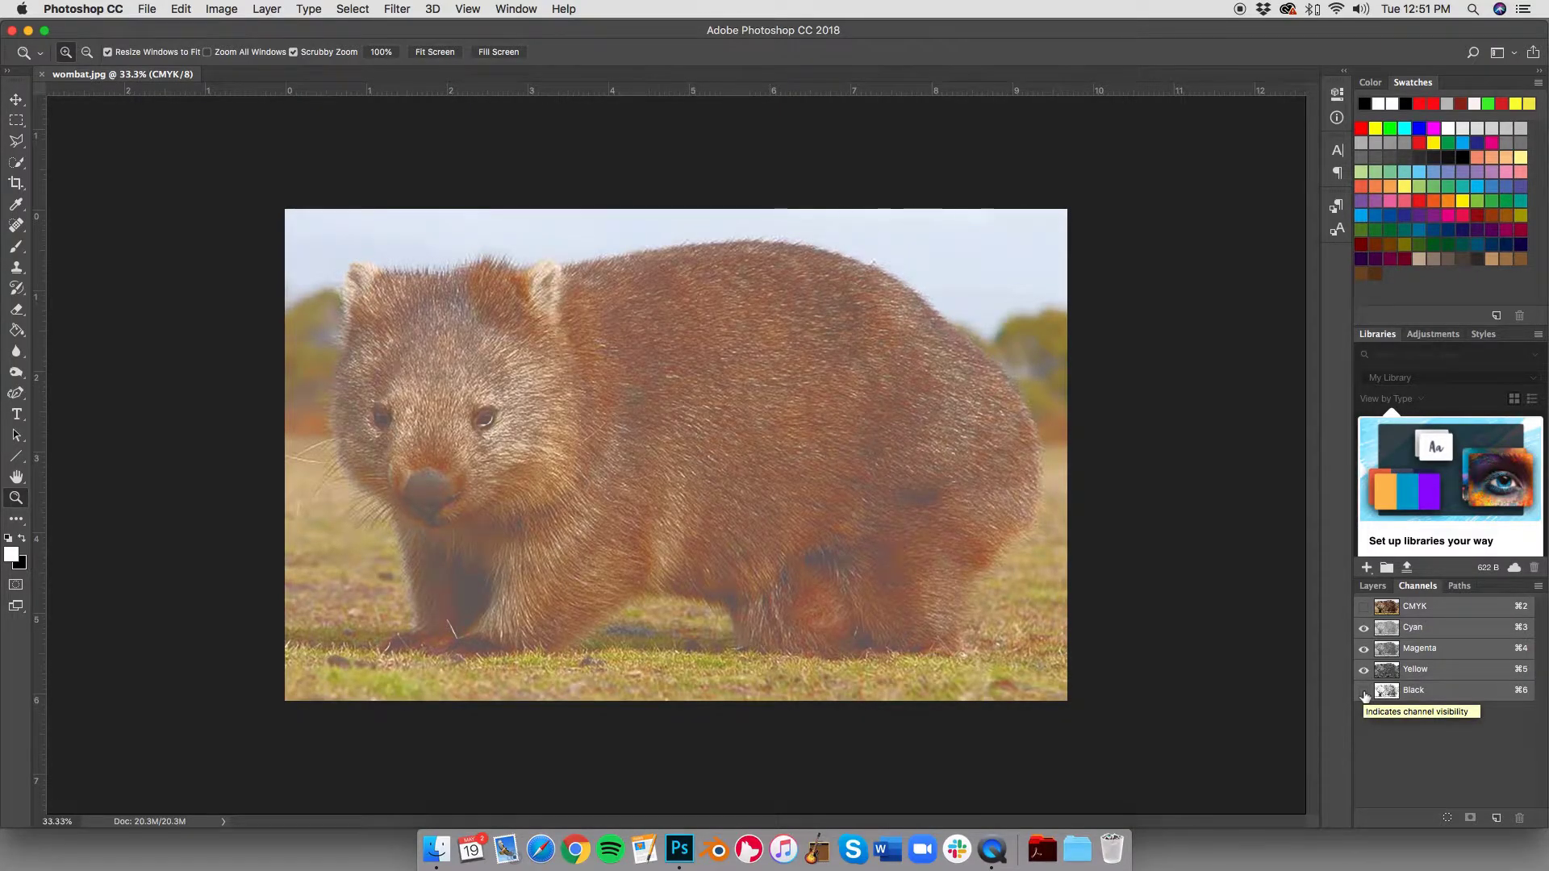
pyautogui.click(1364, 691)
pyautogui.click(1364, 627)
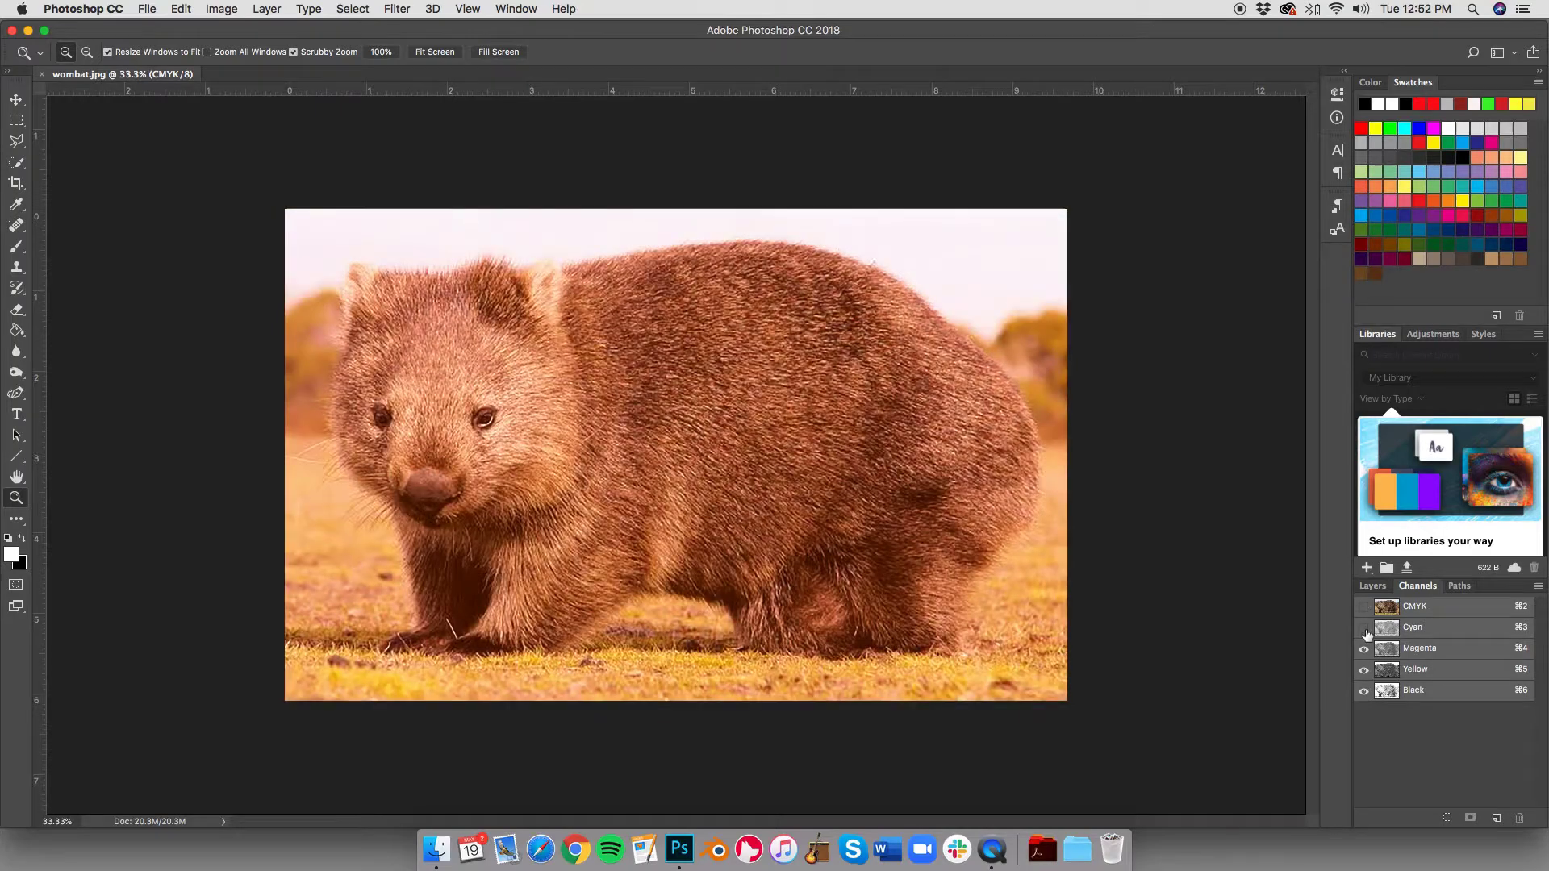
pyautogui.click(1364, 669)
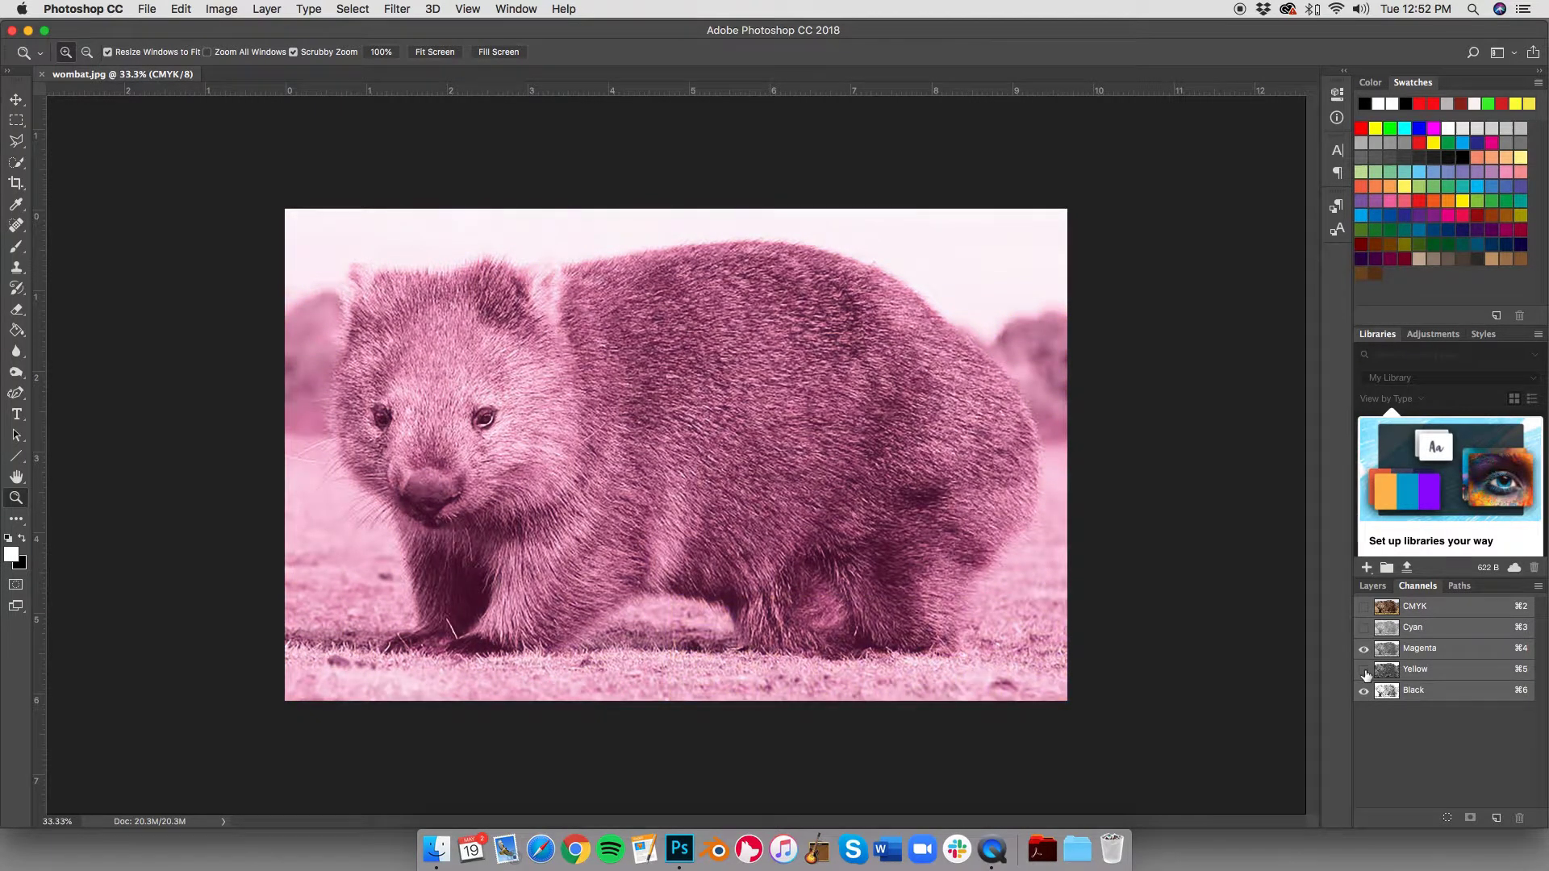
pyautogui.click(1364, 691)
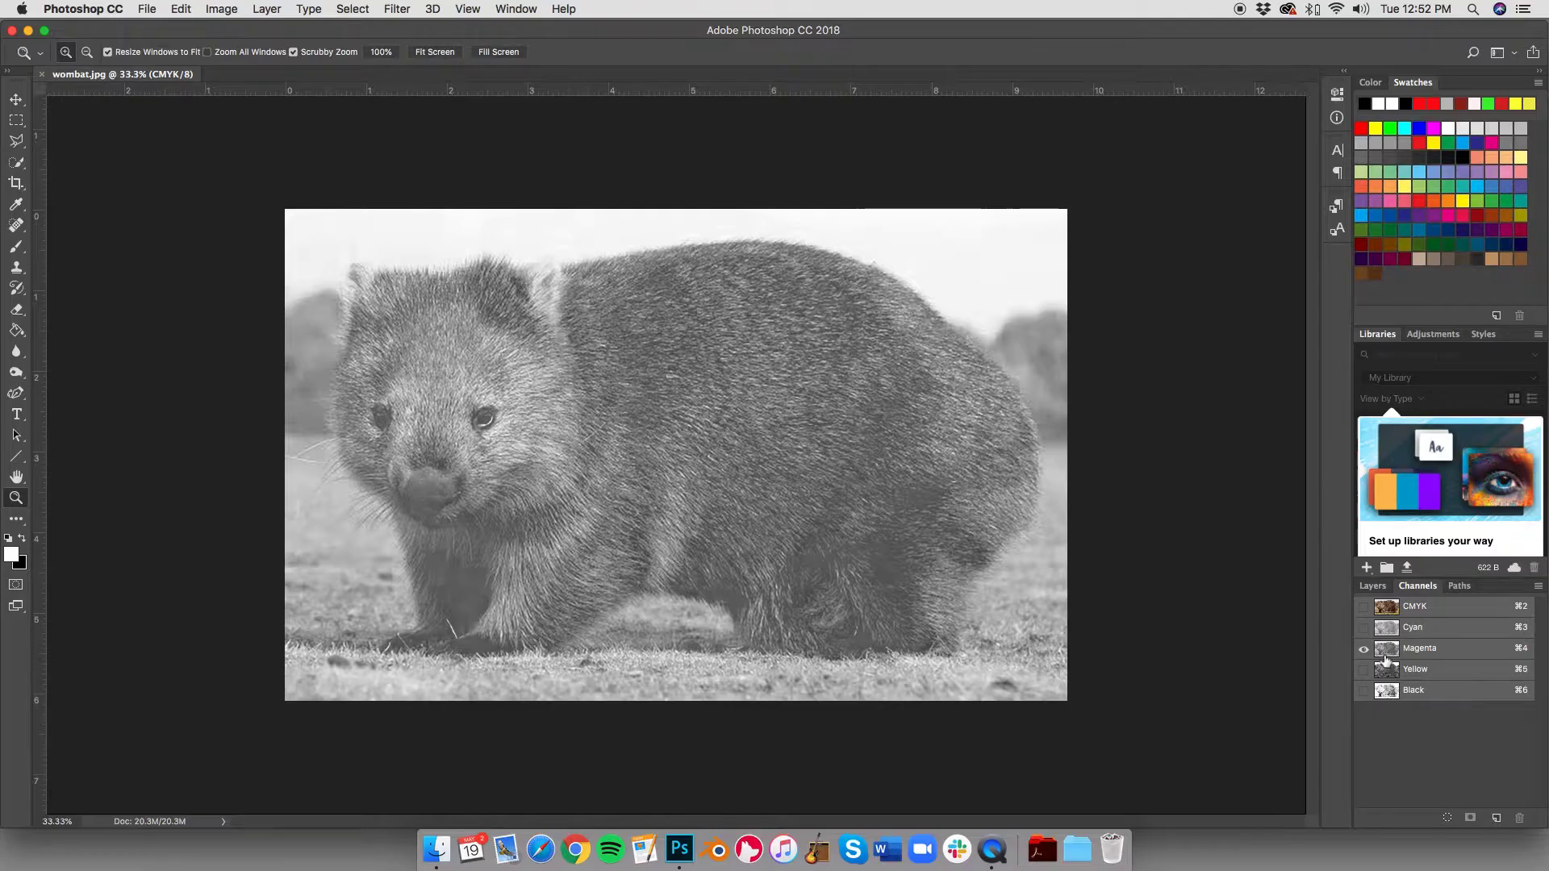
# Step: Preview other channel combinations, then turn all CMYK channels back on
pyautogui.click(1364, 629)
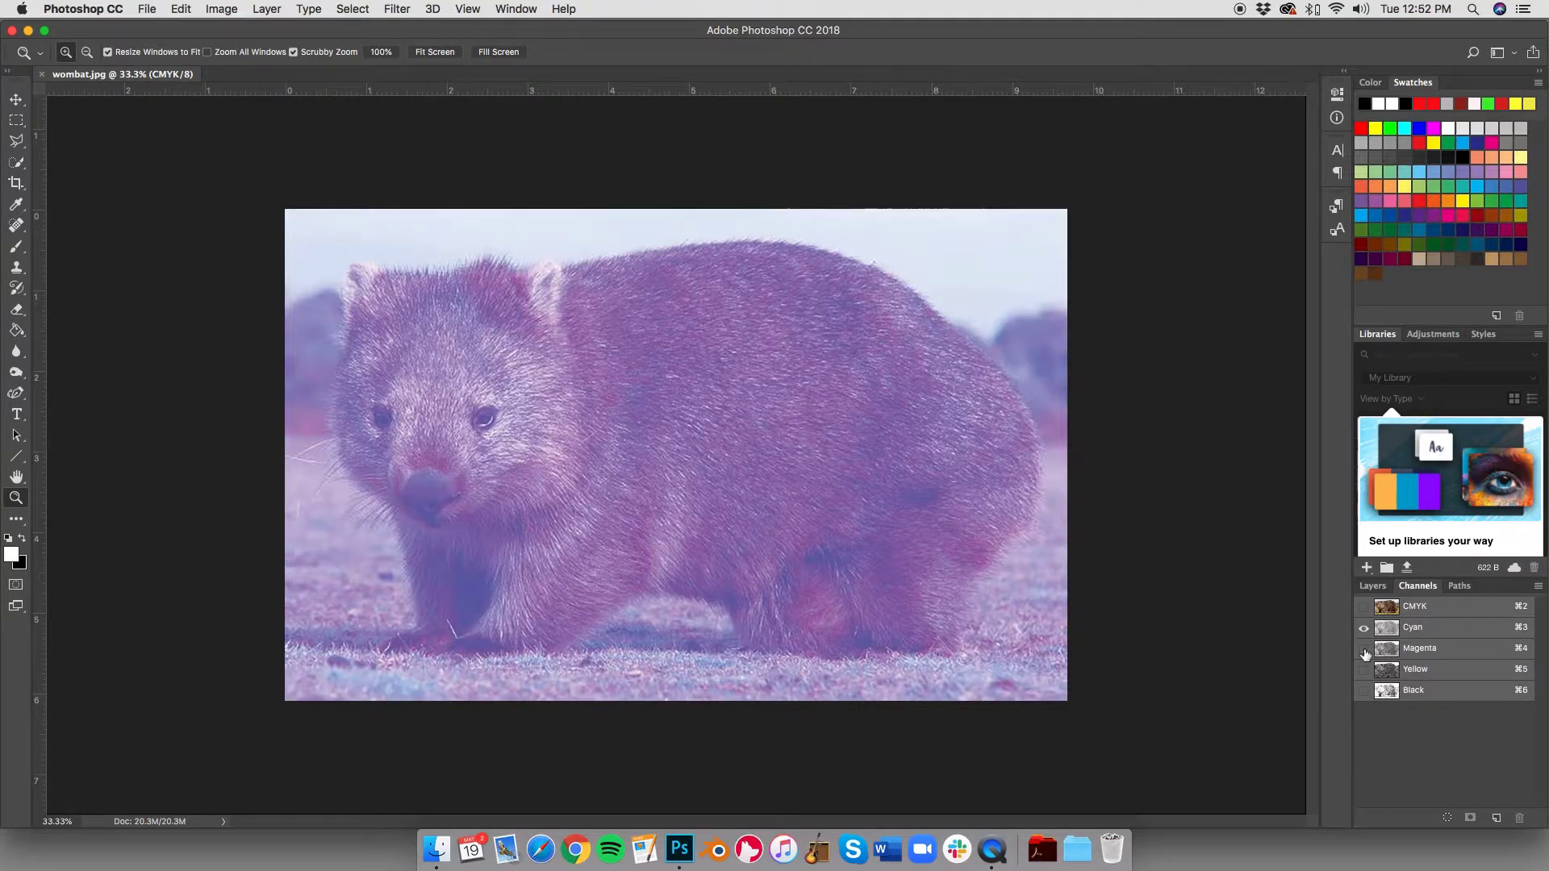
pyautogui.click(1364, 648)
pyautogui.click(1364, 669)
pyautogui.click(1364, 690)
pyautogui.click(1364, 650)
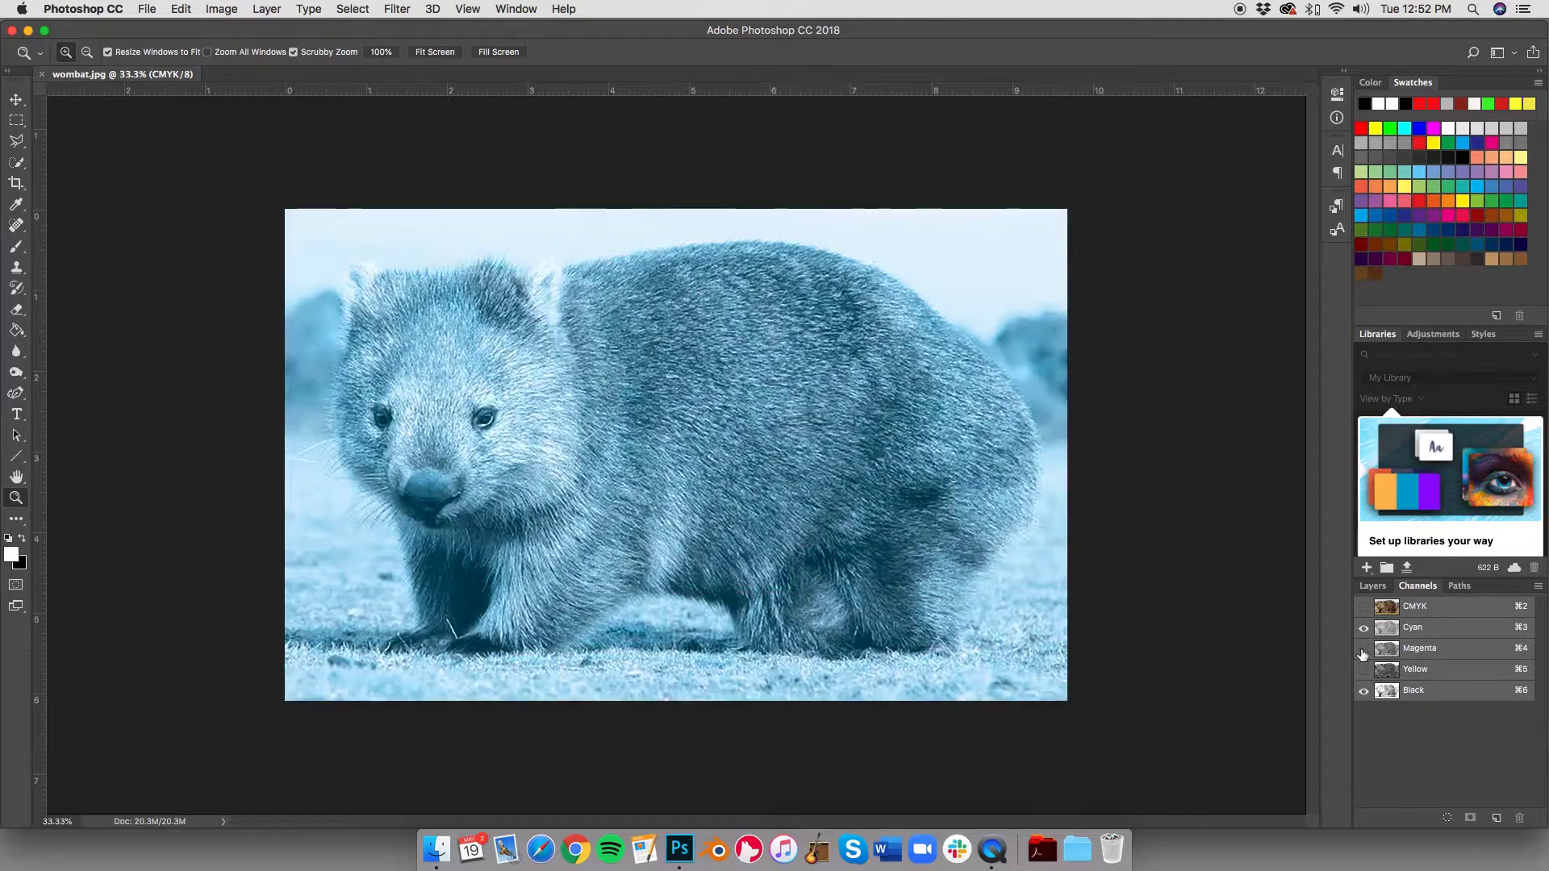
pyautogui.click(1364, 606)
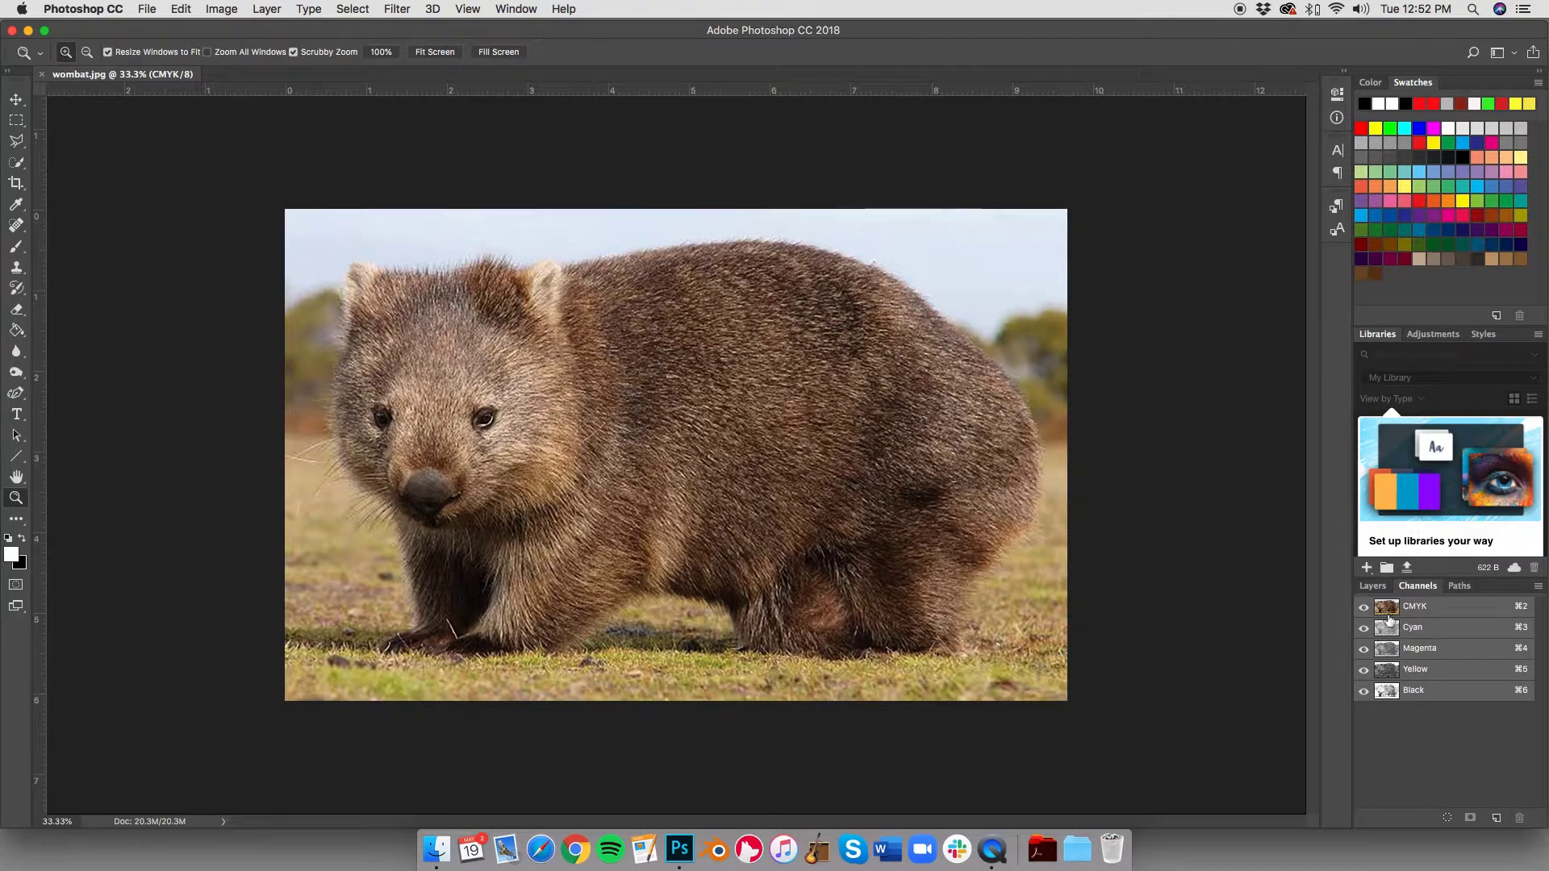
# Step: Use Split Channels from the Channels panel menu to make Cyan, Magenta, Yellow and Black documents
pyautogui.click(1539, 589)
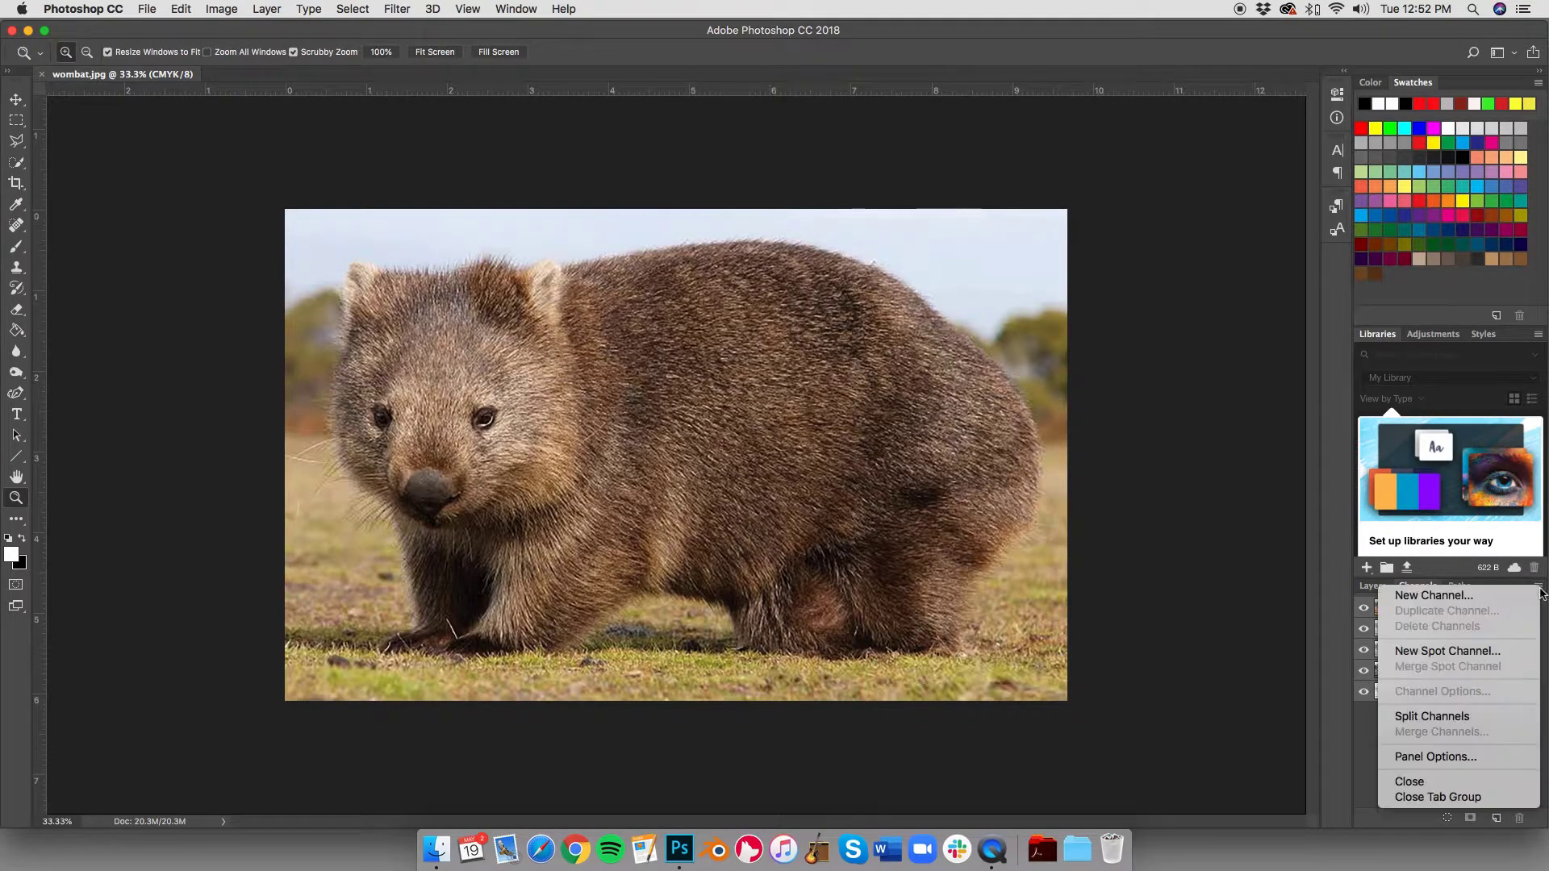
pyautogui.click(1446, 716)
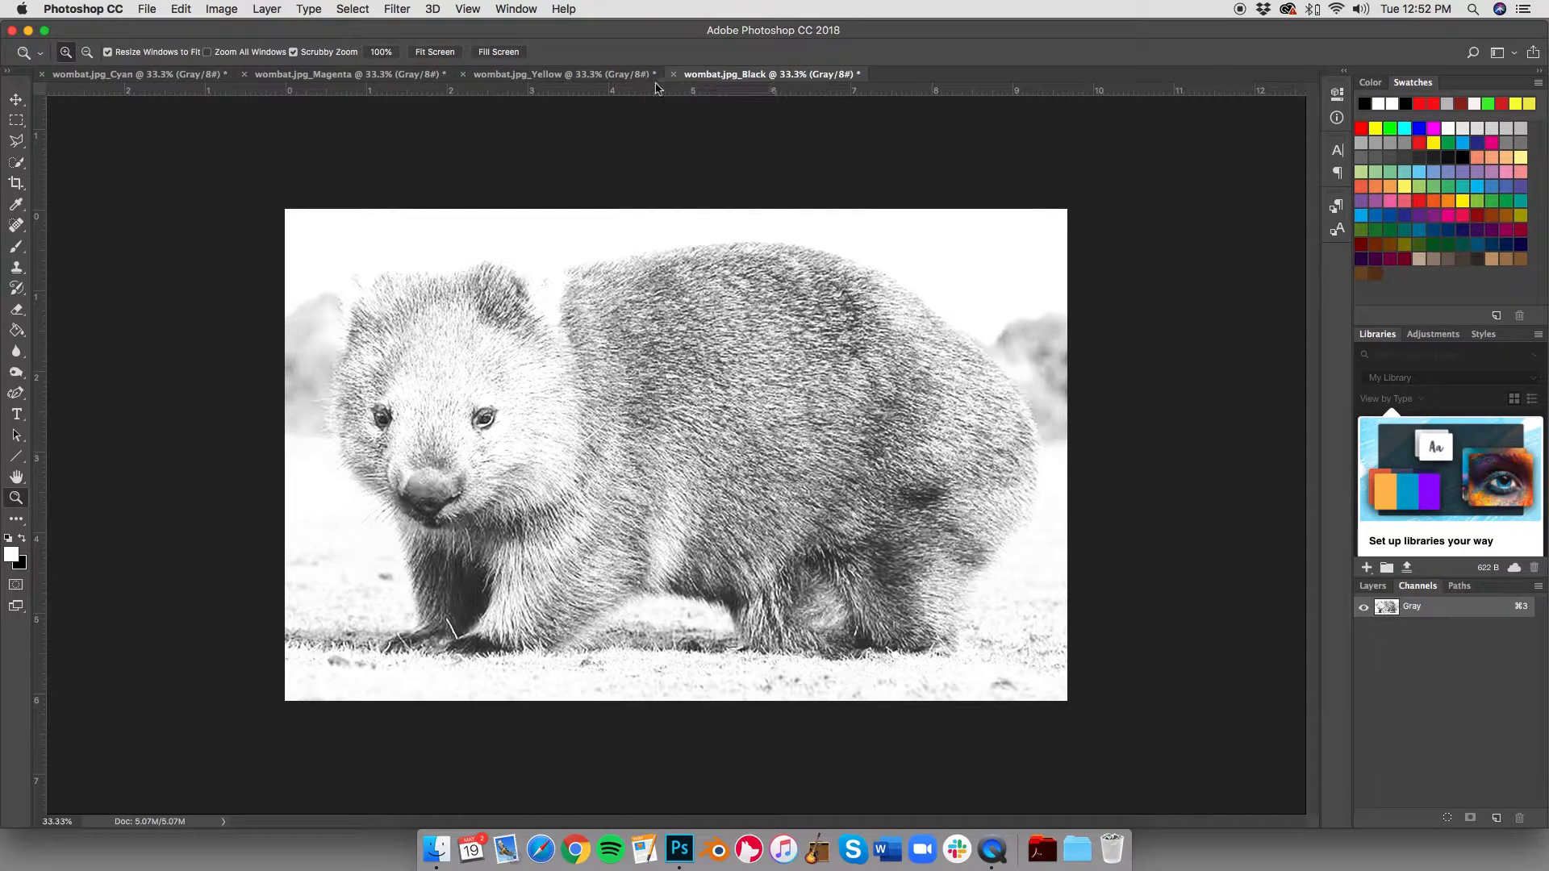
# Step: View the Cyan, Magenta, Yellow and Black channel documents, ending back on Cyan
pyautogui.click(112, 75)
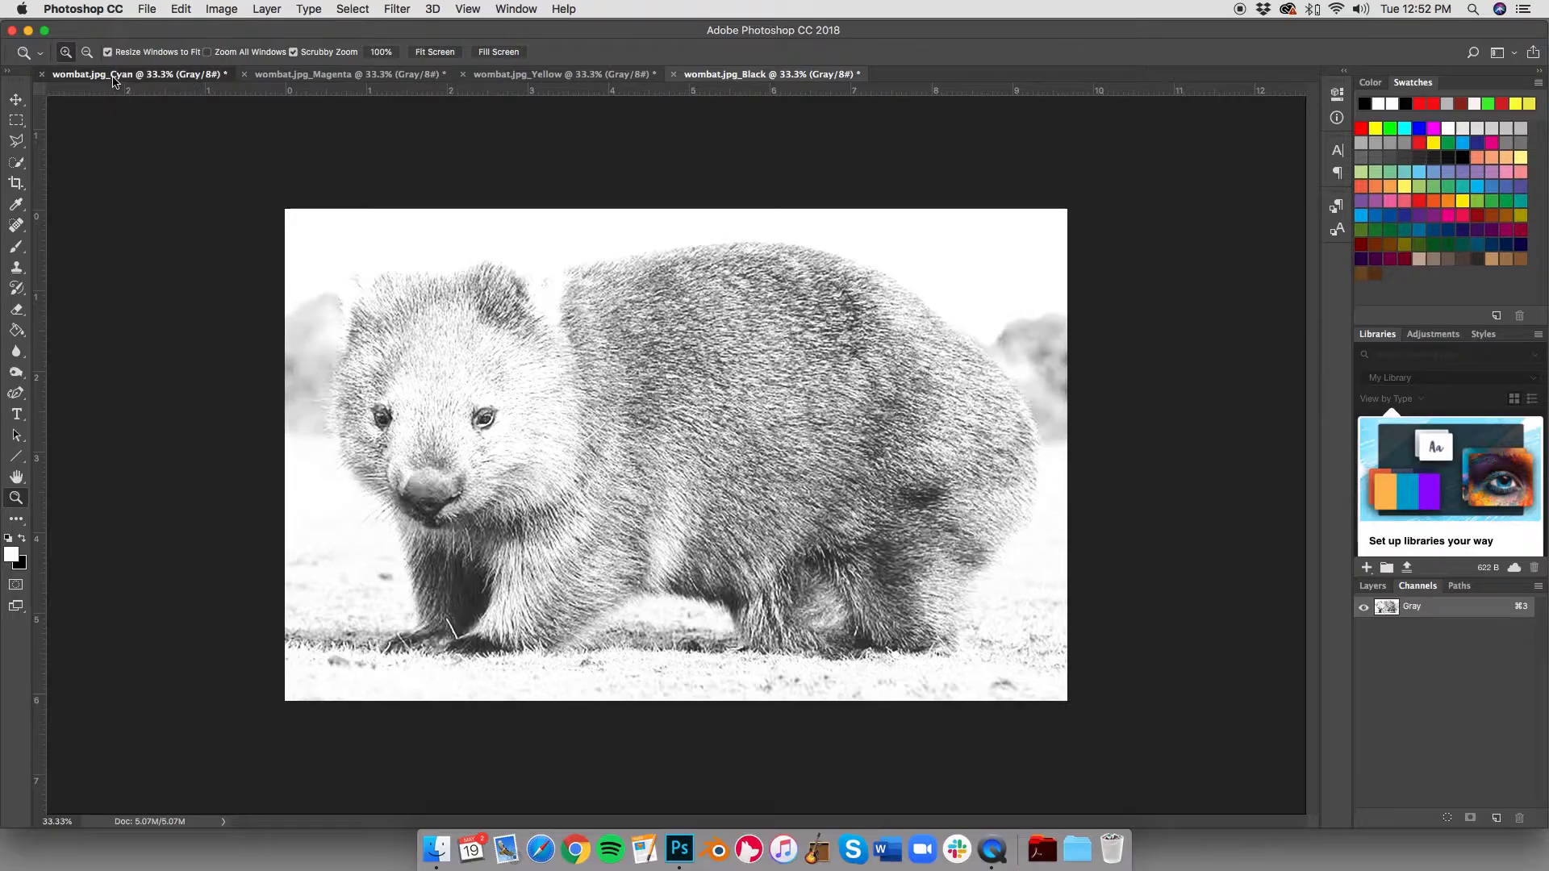
pyautogui.click(113, 75)
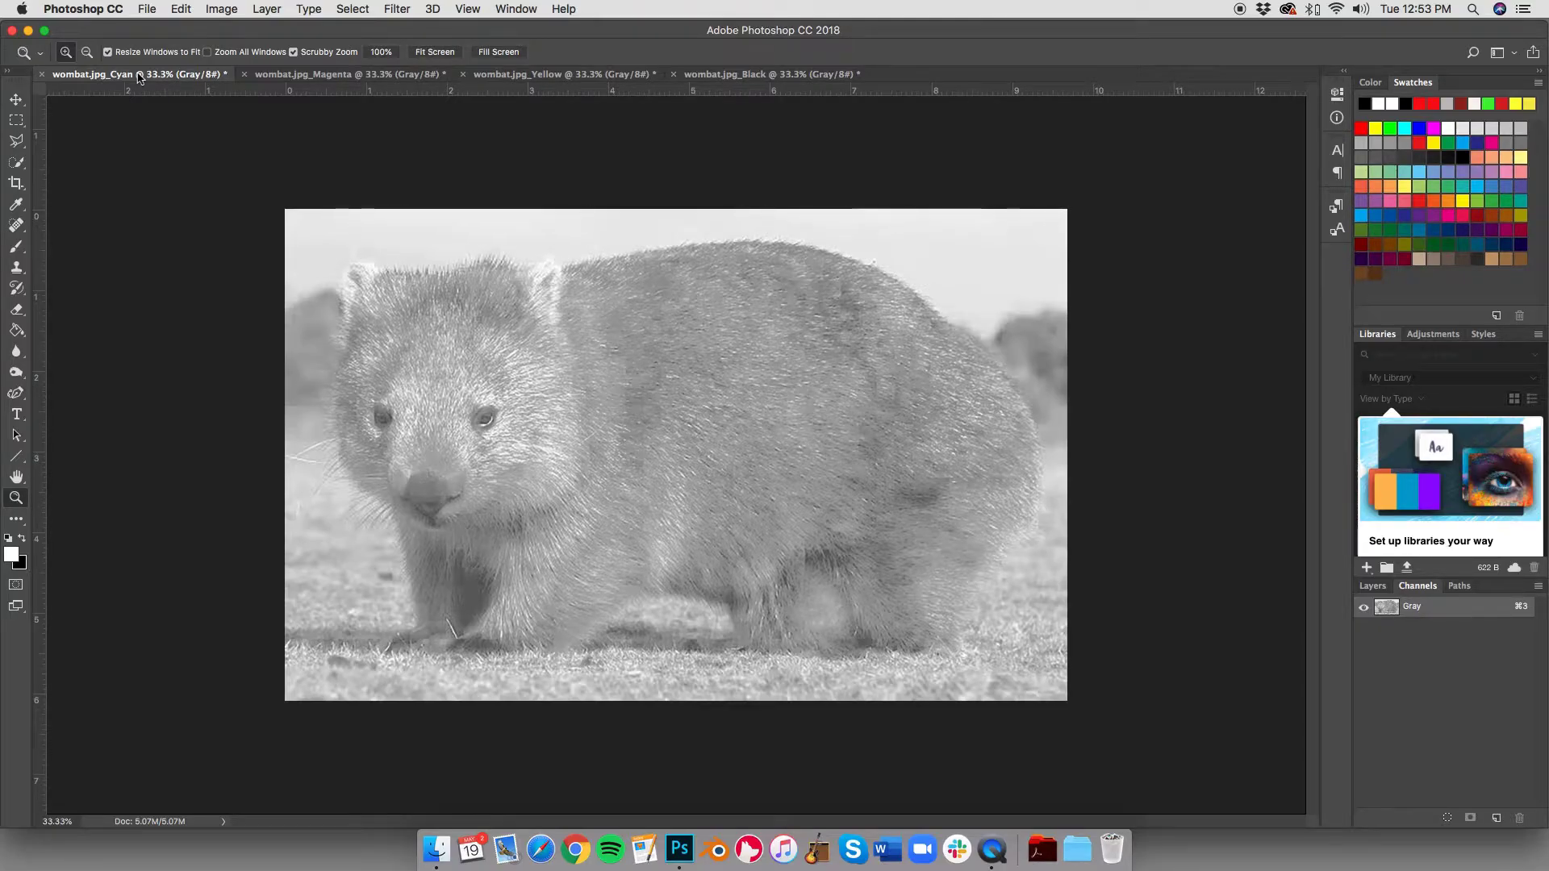
pyautogui.click(296, 77)
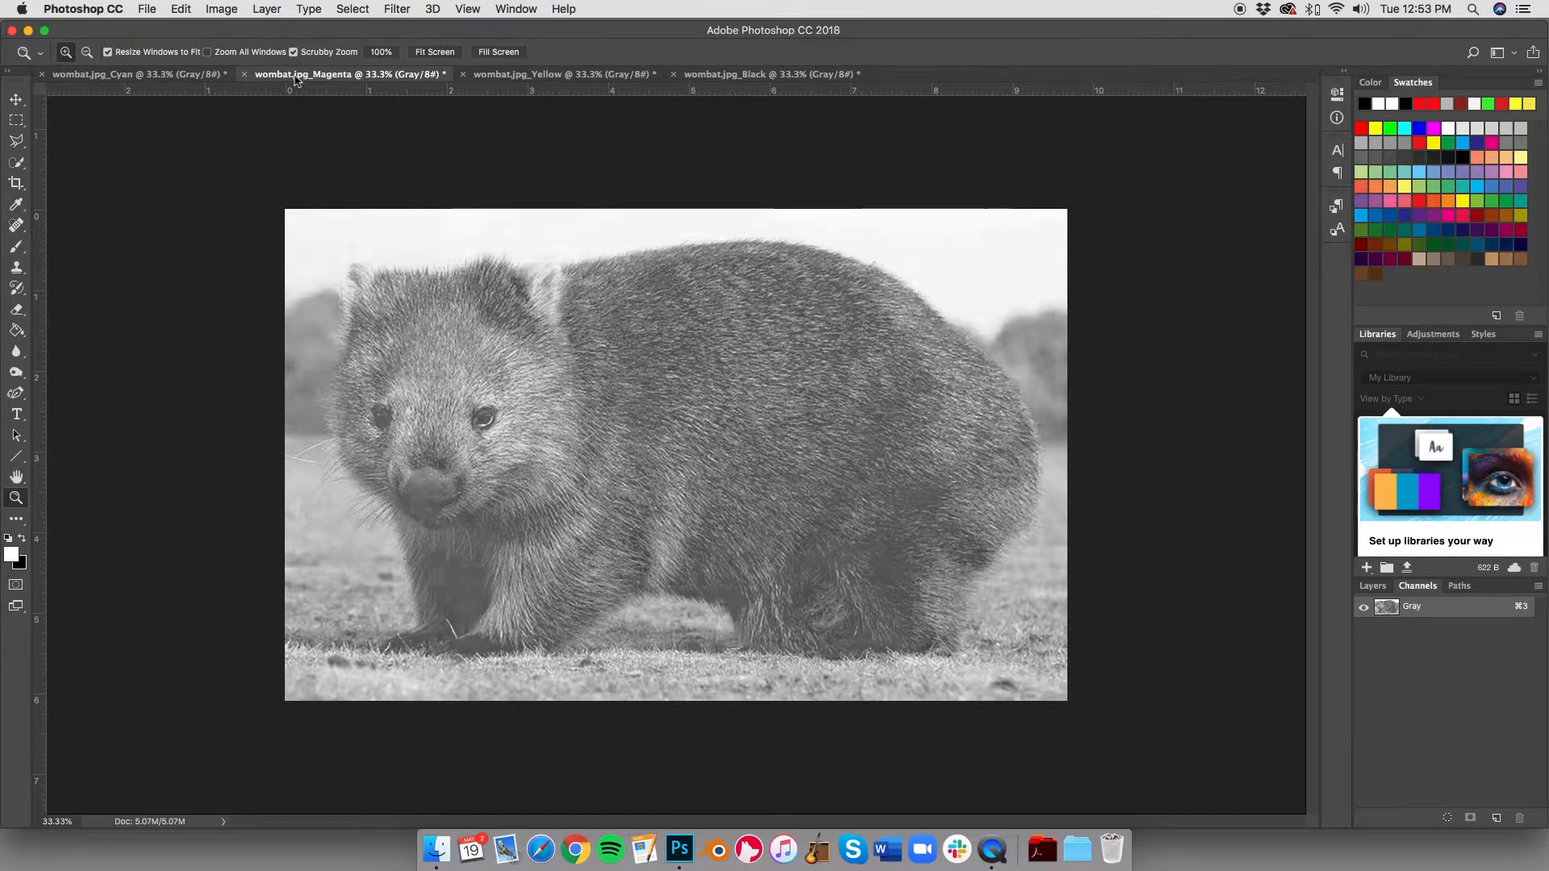
pyautogui.click(513, 76)
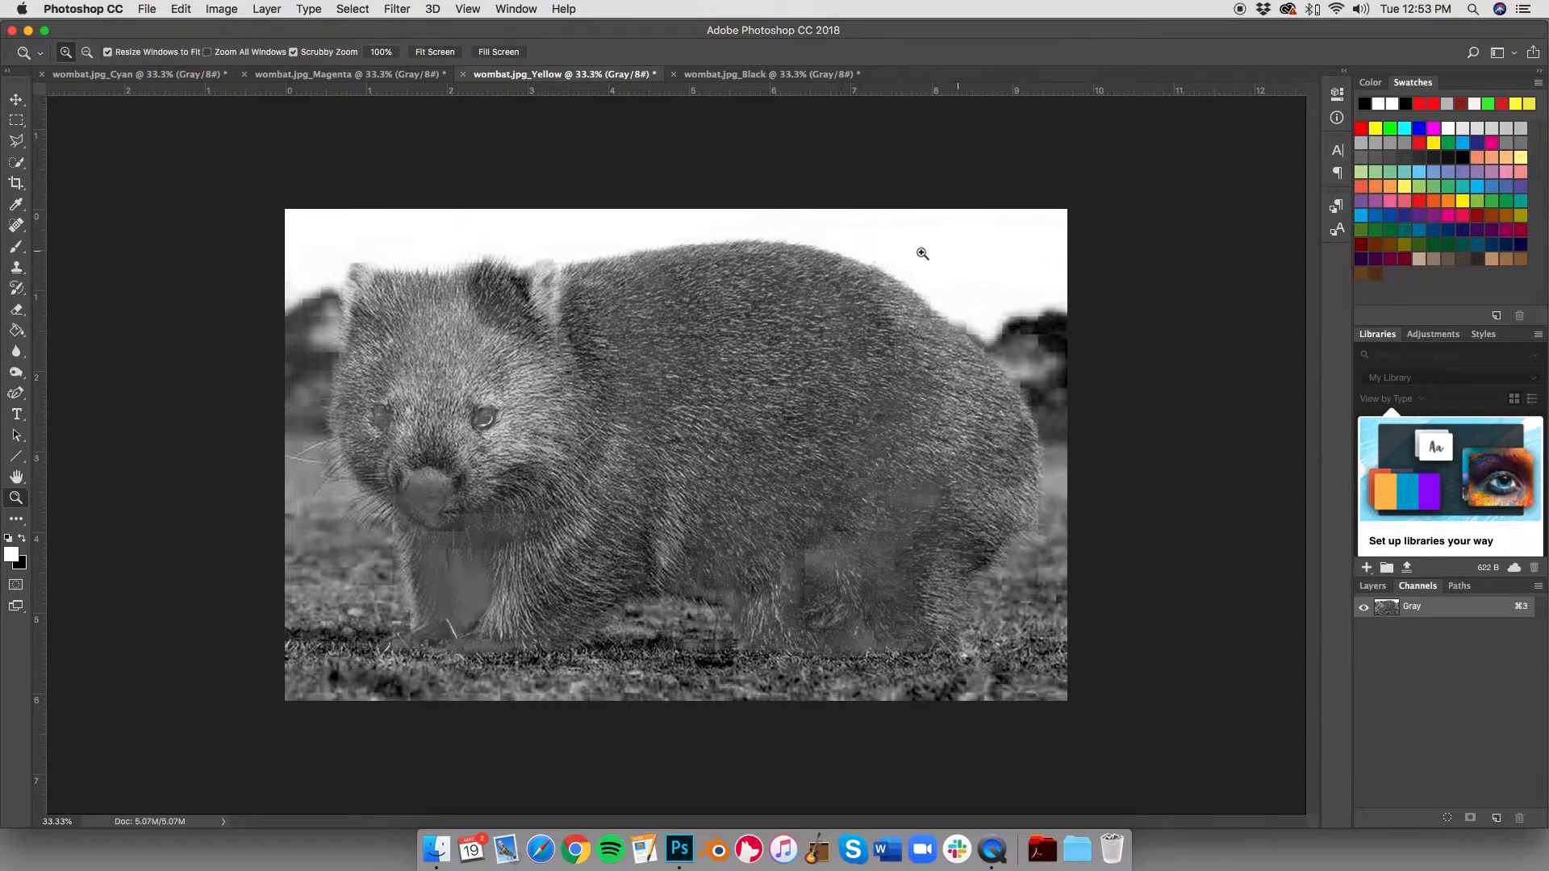
pyautogui.click(723, 77)
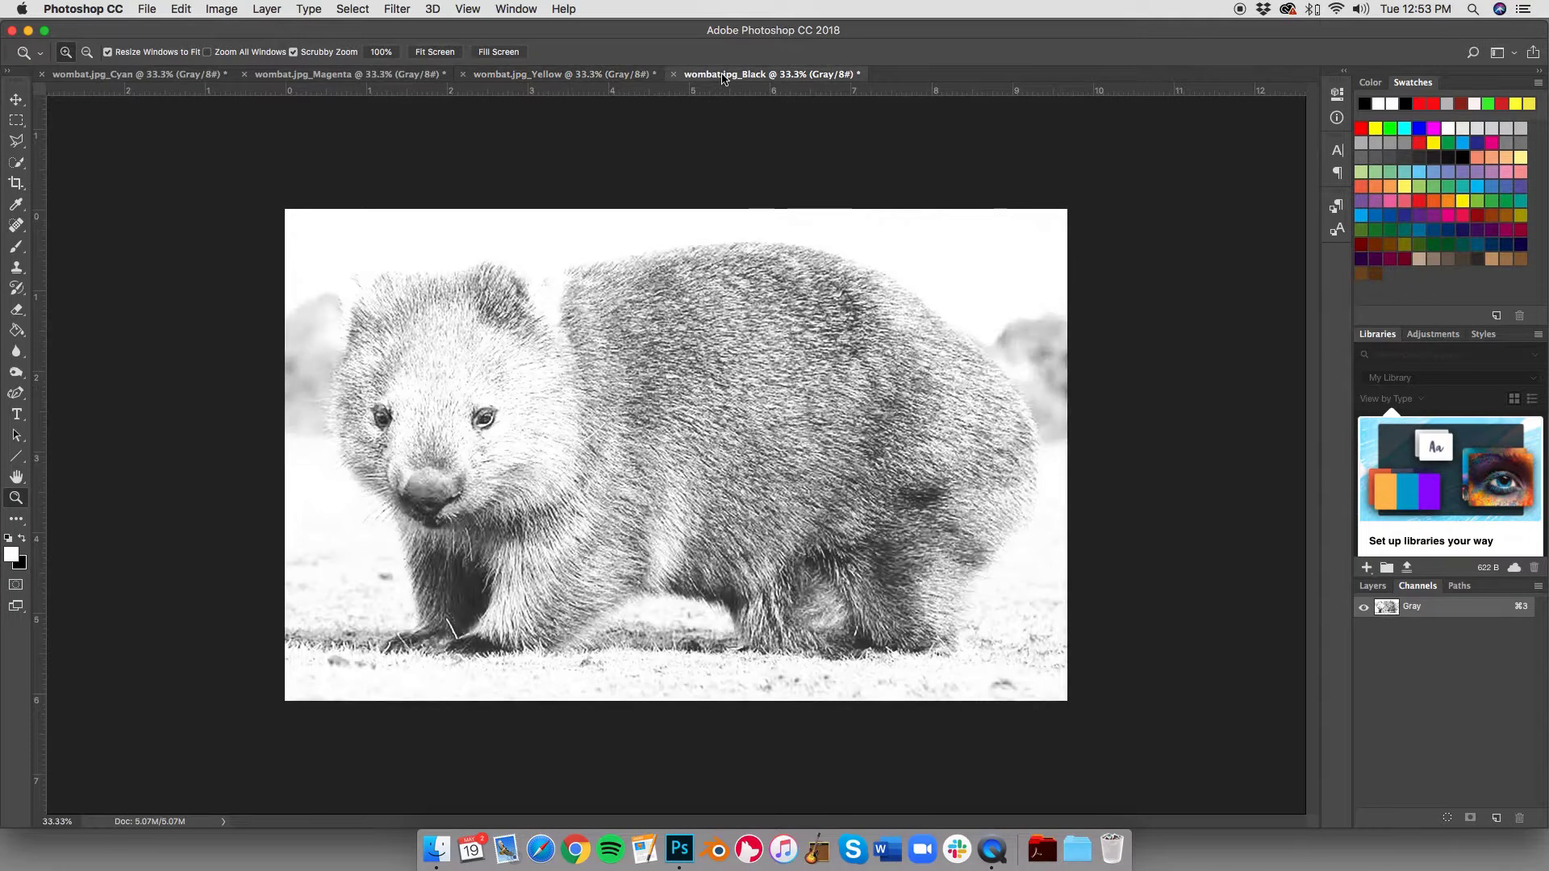
pyautogui.click(352, 75)
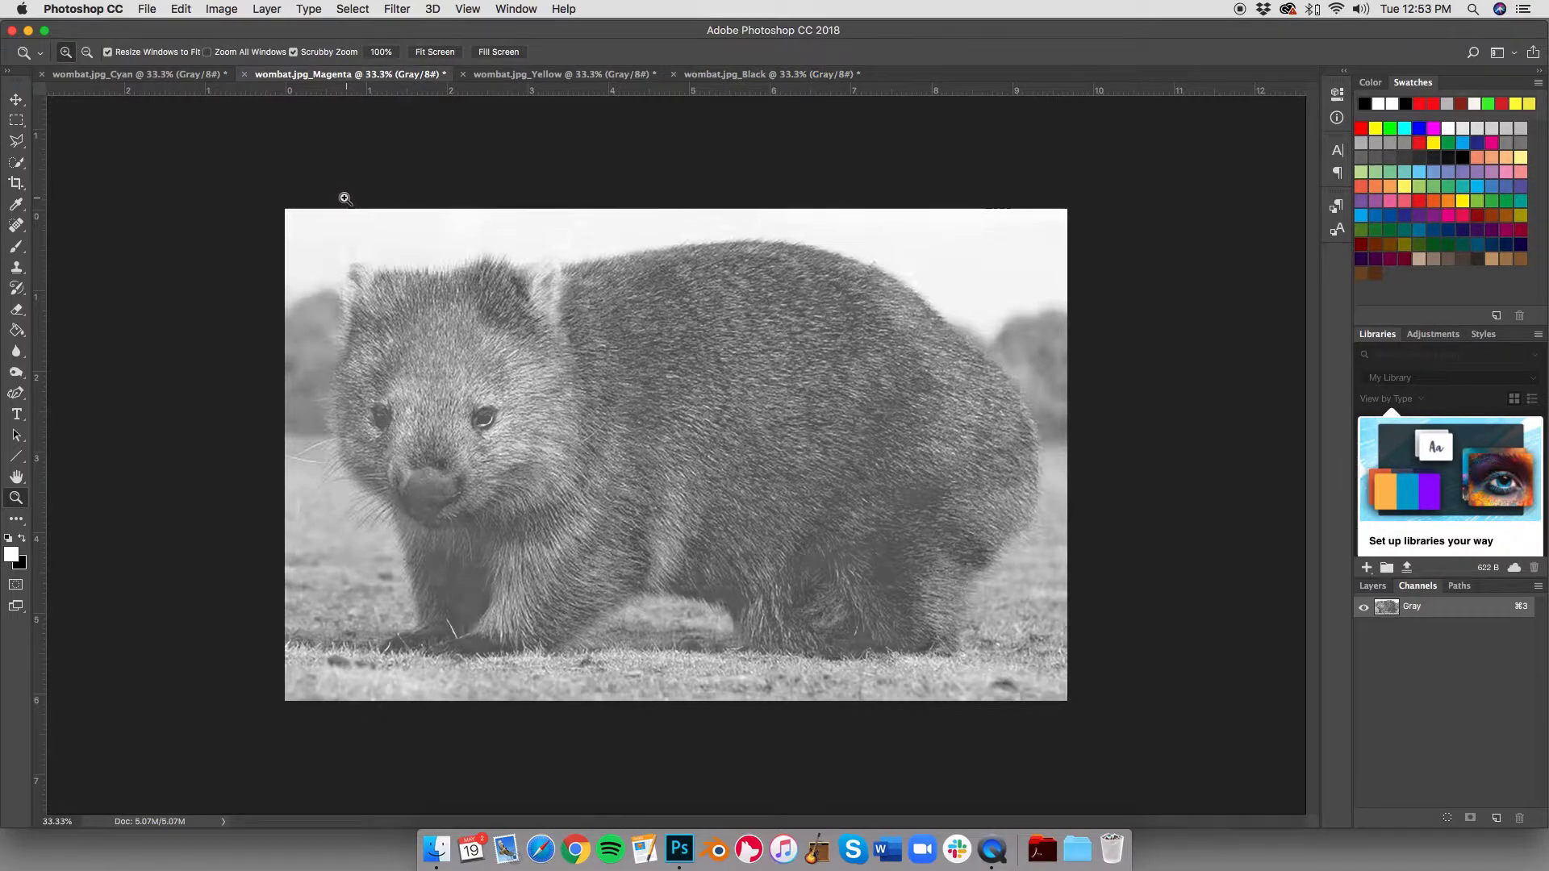
pyautogui.click(187, 76)
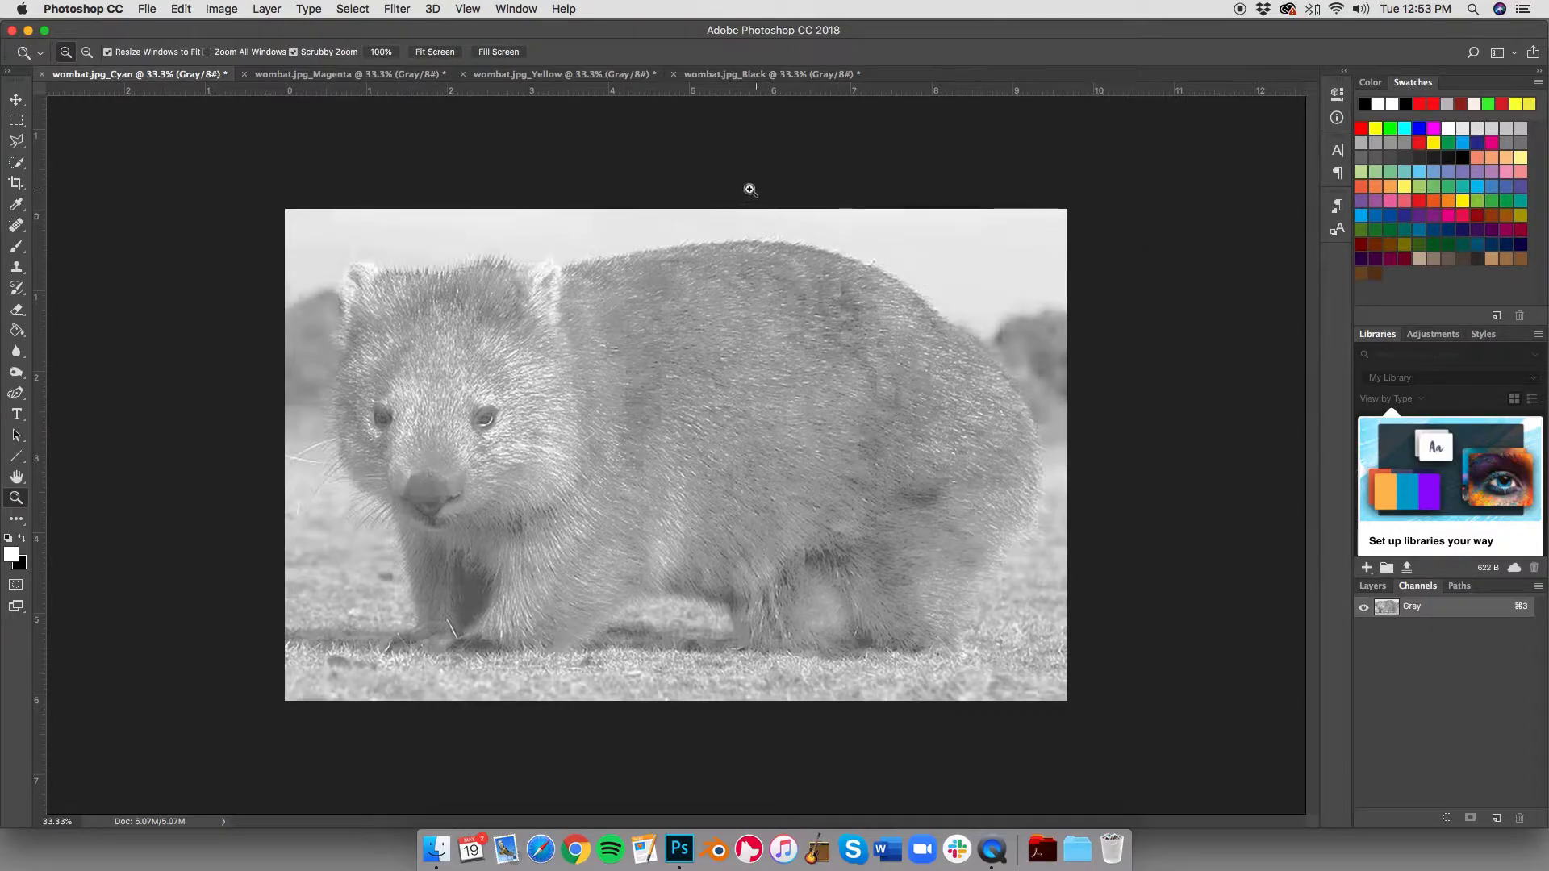
# Step: Convert Cyan to a 300 ppi round halftone bitmap at 45 lpi, 15 degrees
pyautogui.click(226, 14)
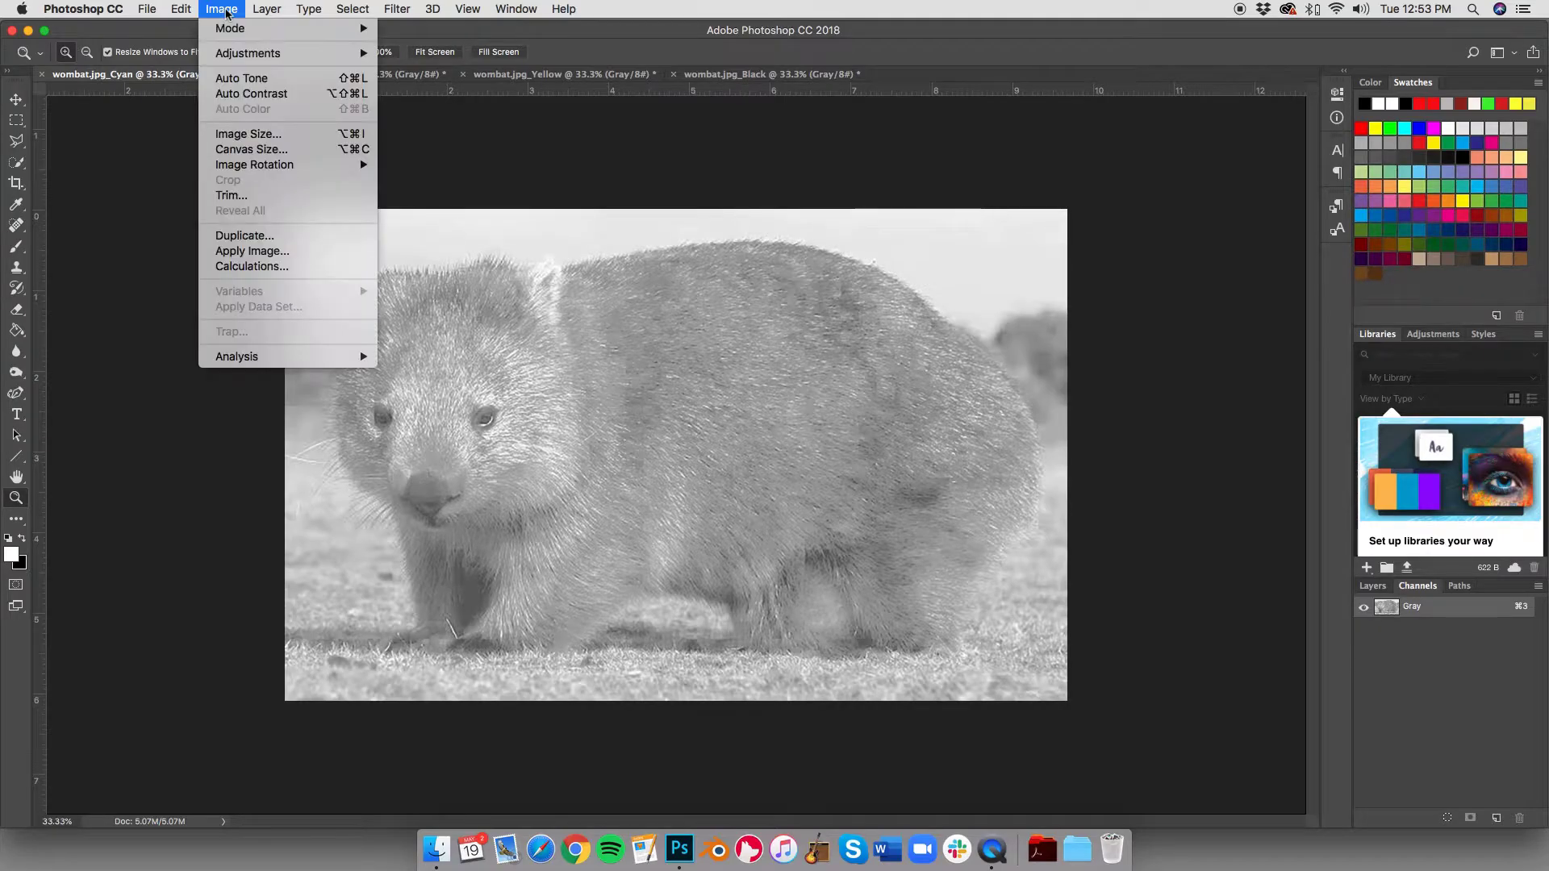
pyautogui.moveTo(229, 27)
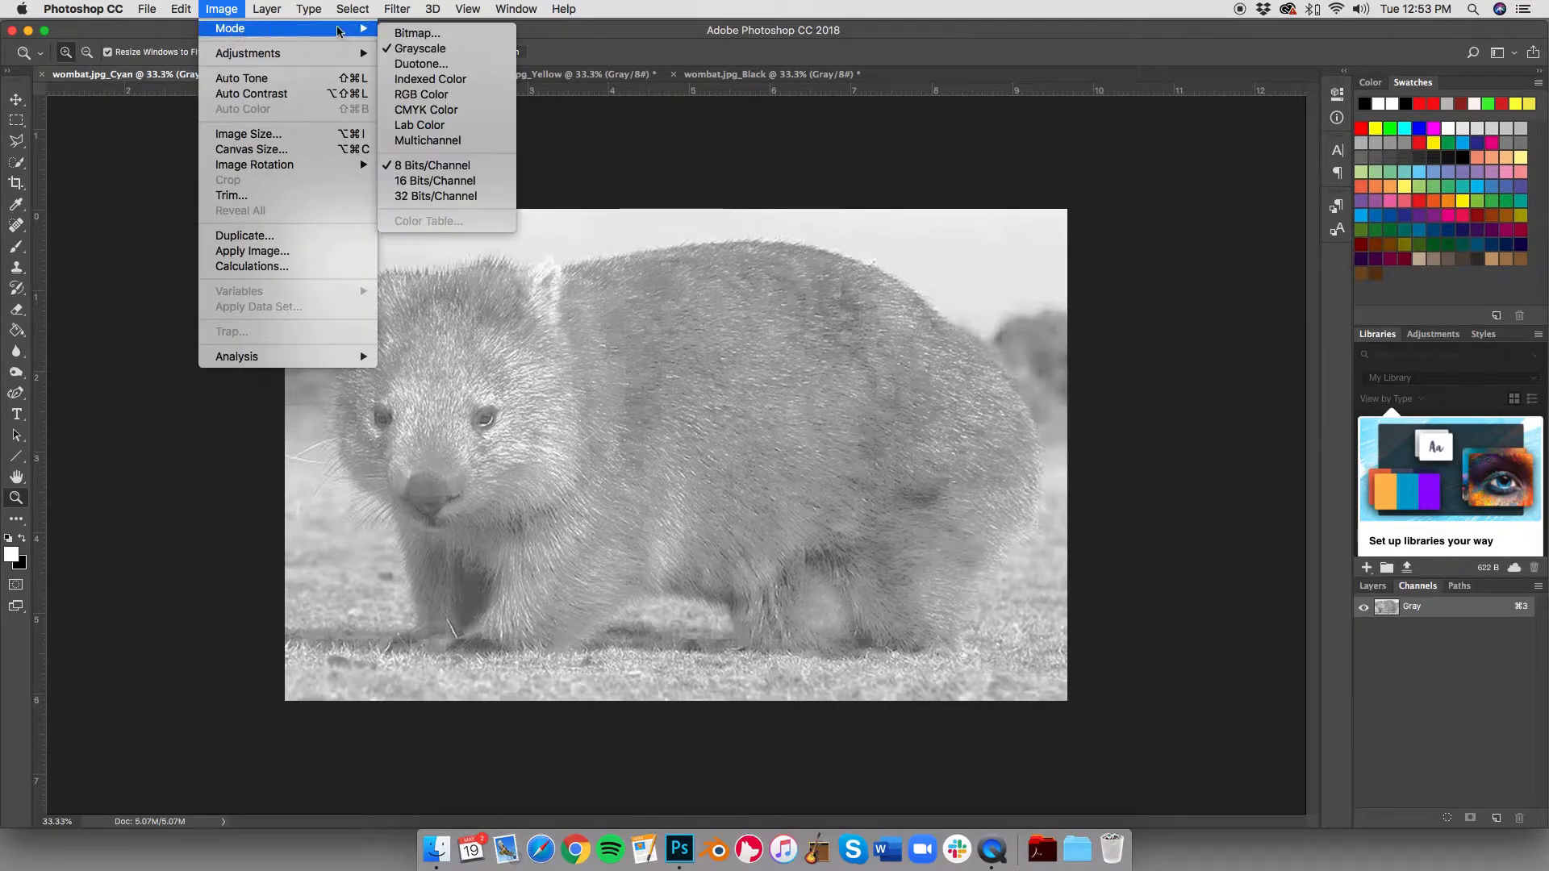
pyautogui.click(436, 33)
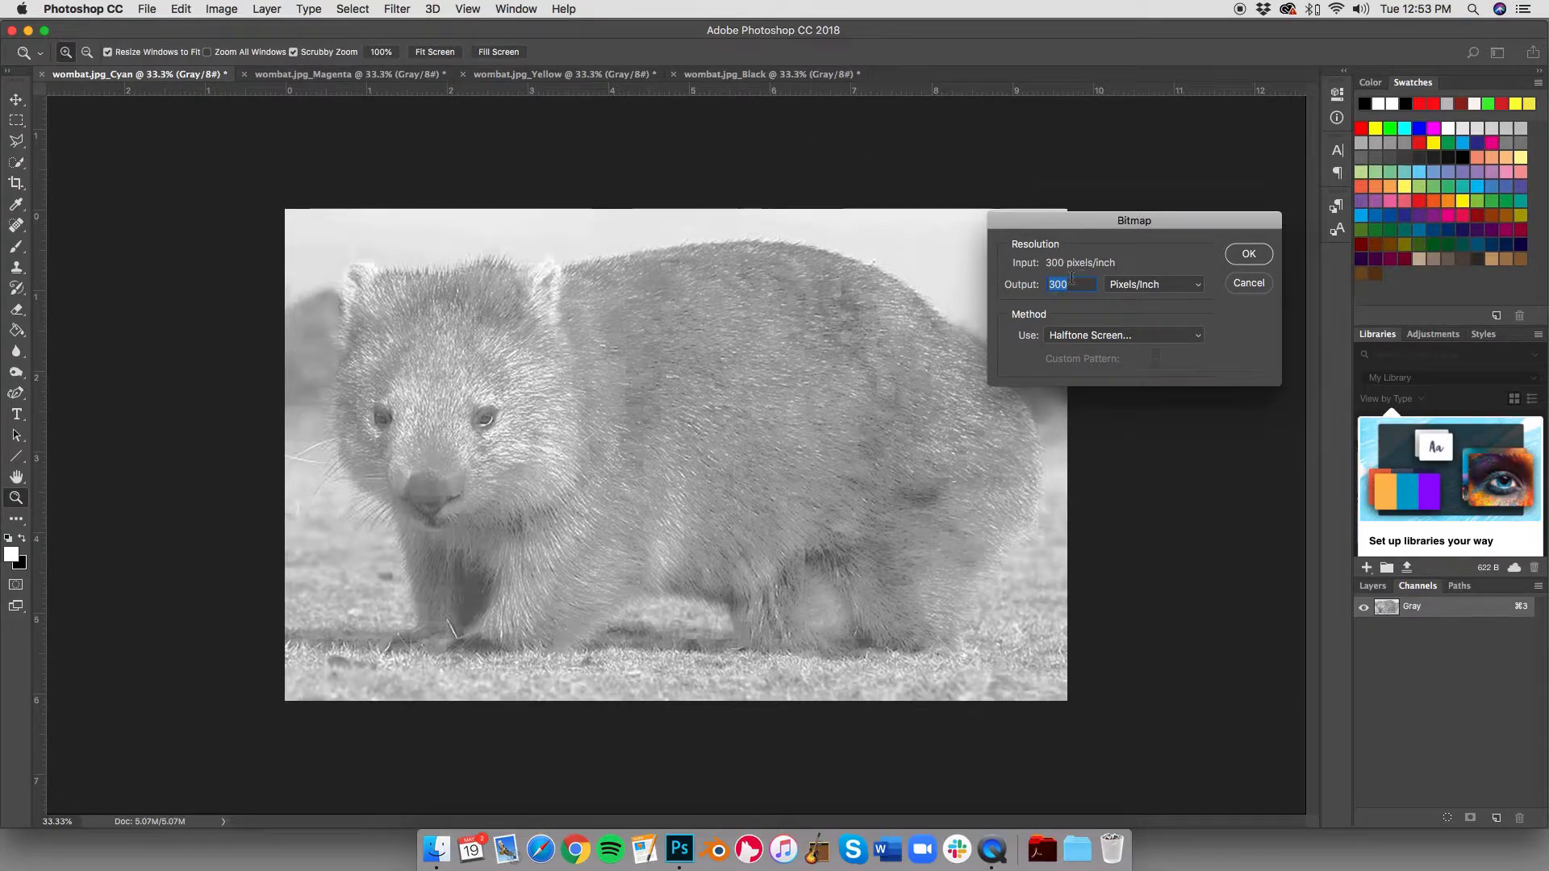
pyautogui.click(1251, 256)
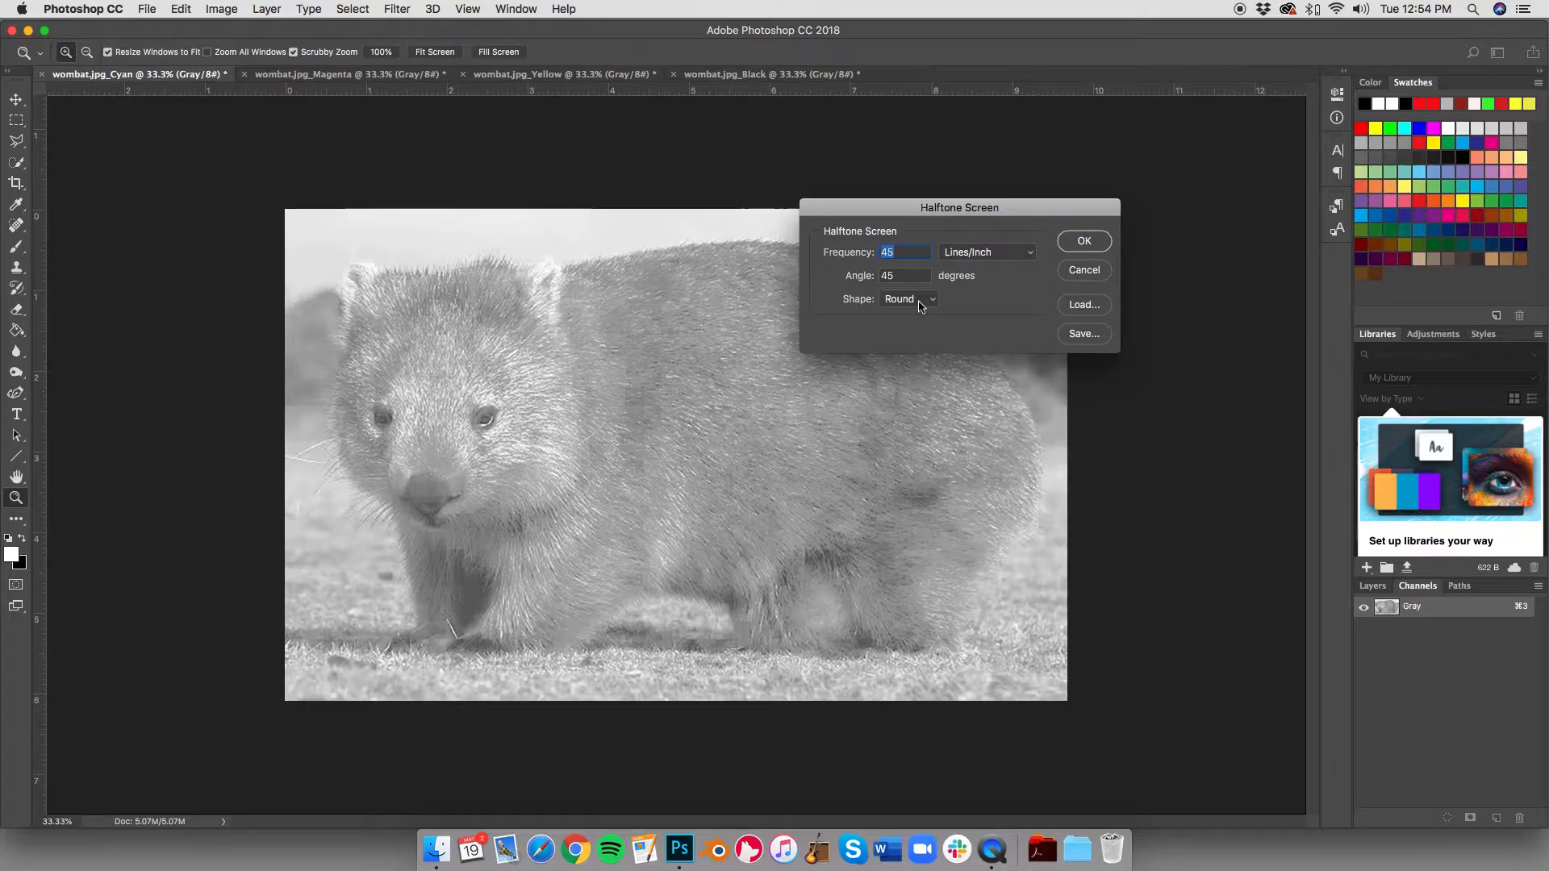
pyautogui.press('Tab')
pyautogui.write('15')
pyautogui.press('BackSpace')
pyautogui.write('05')
pyautogui.press('BackSpace')
pyautogui.press('BackSpace')
pyautogui.press('BackSpace')
pyautogui.write('15')
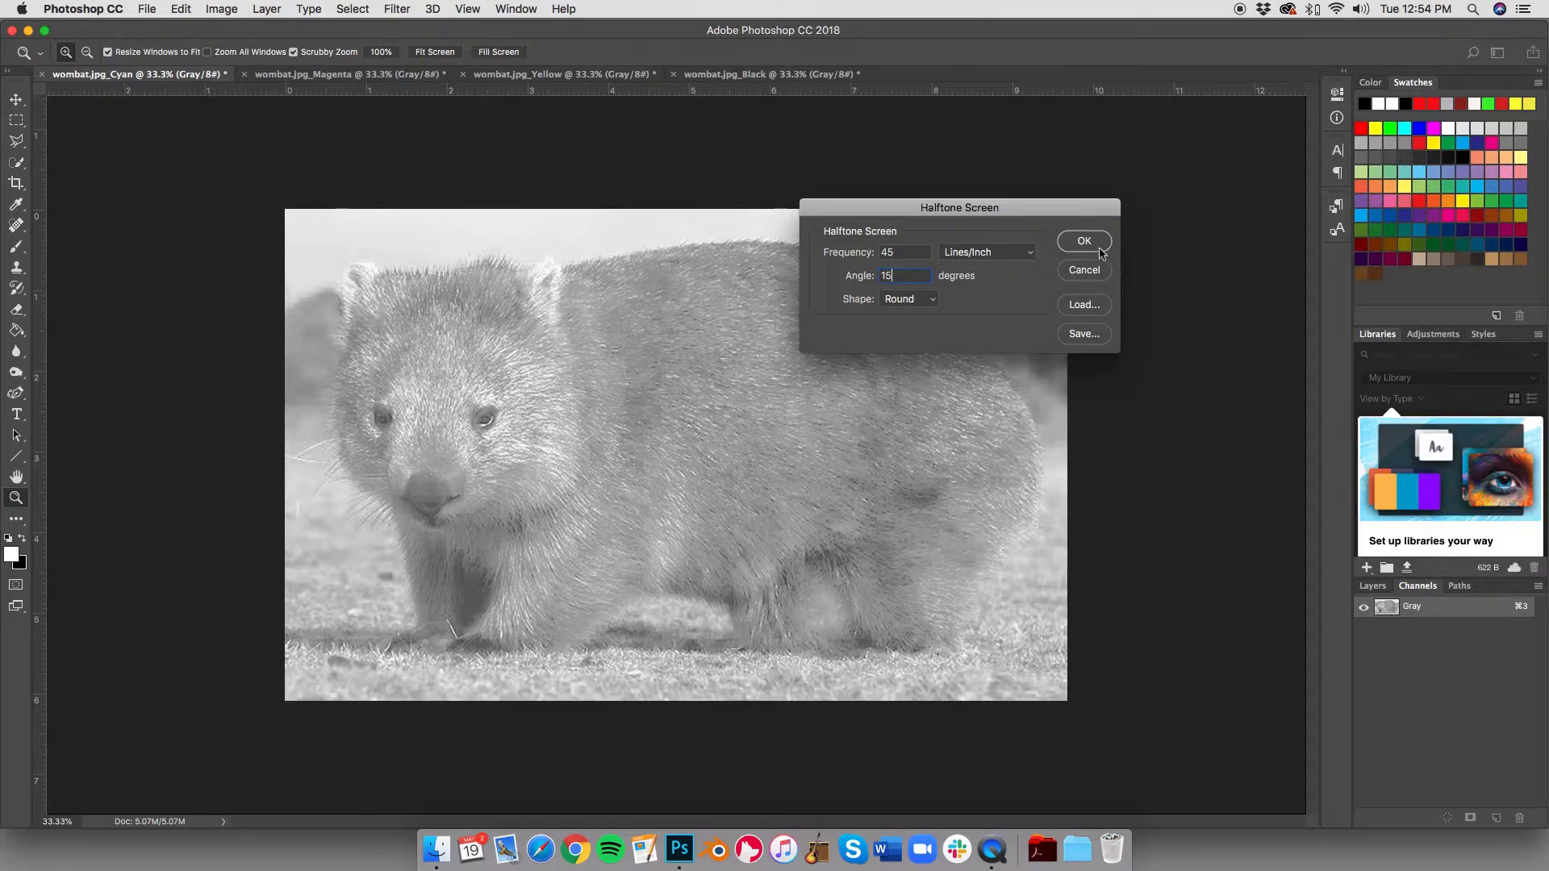
pyautogui.click(1085, 243)
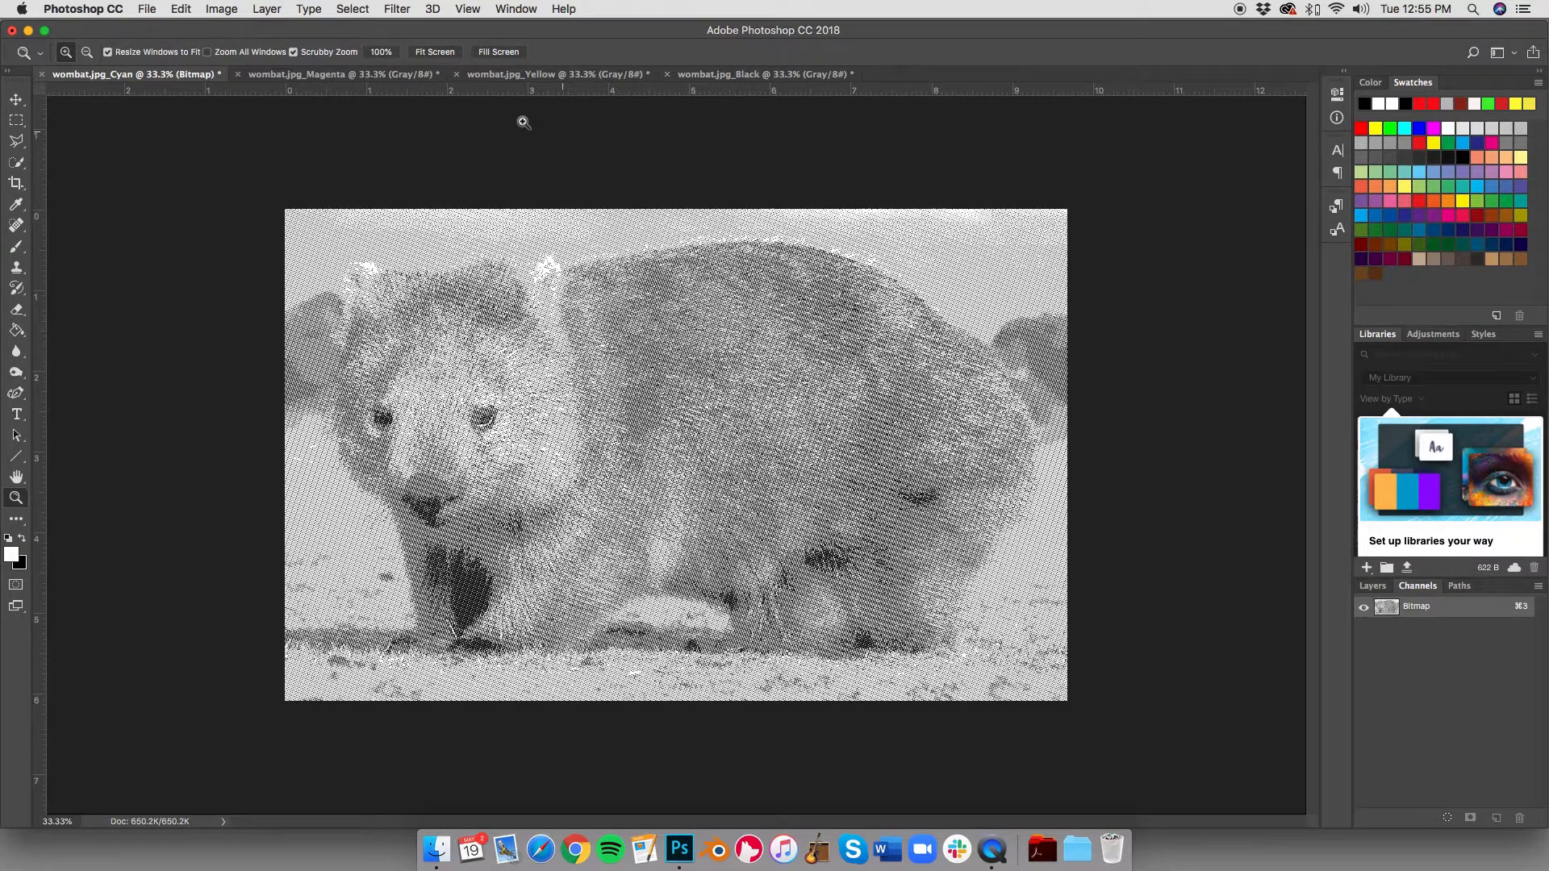
# Step: Convert Magenta to a 75-degree halftone bitmap and compare it with the Cyan one
pyautogui.click(344, 74)
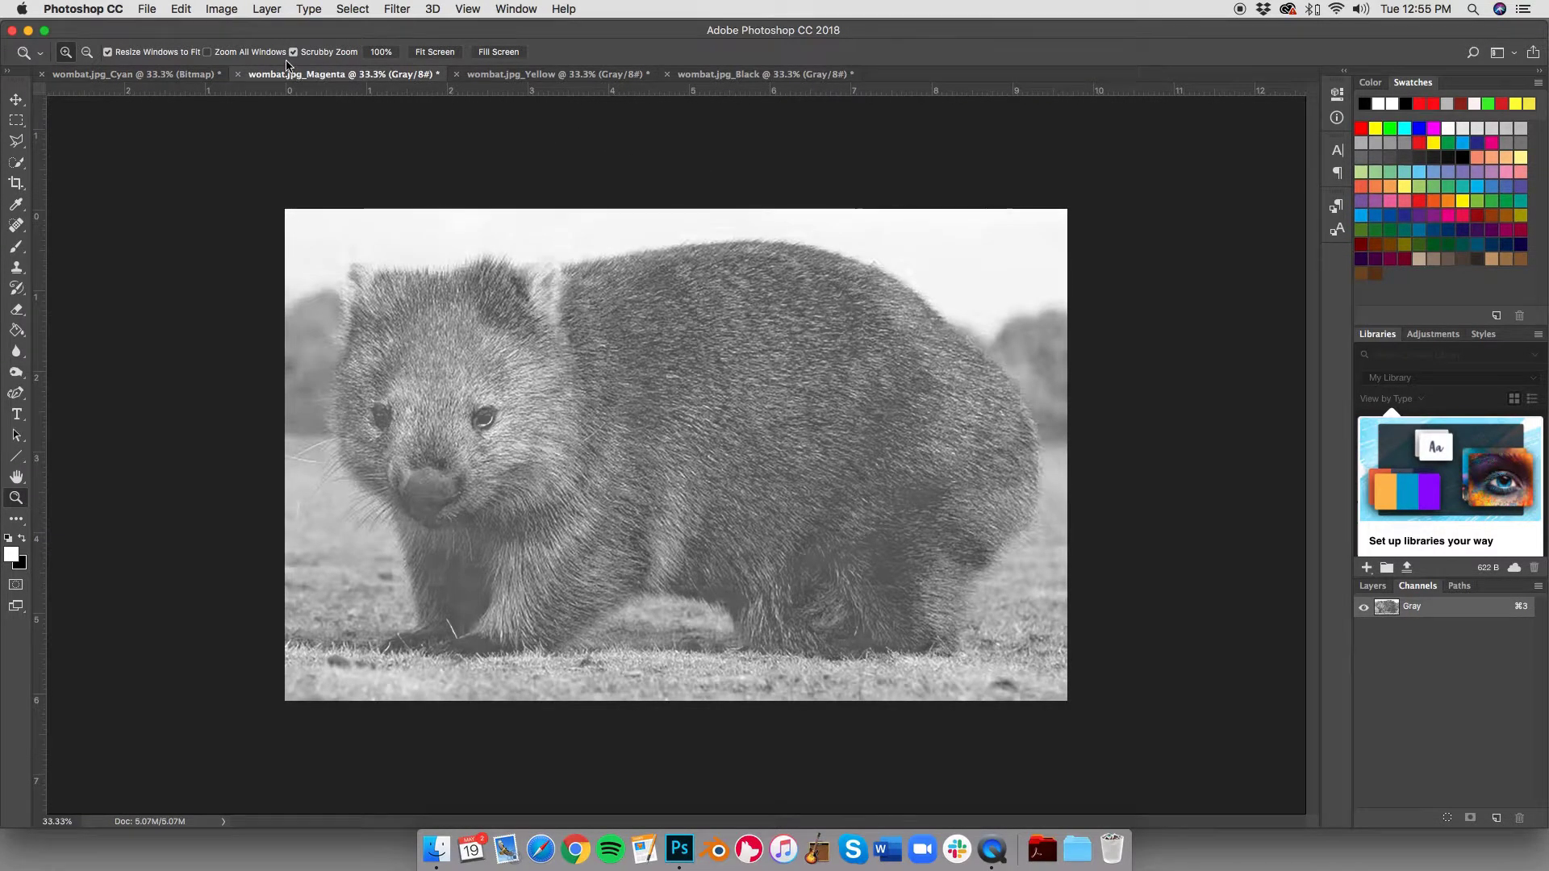
pyautogui.click(225, 12)
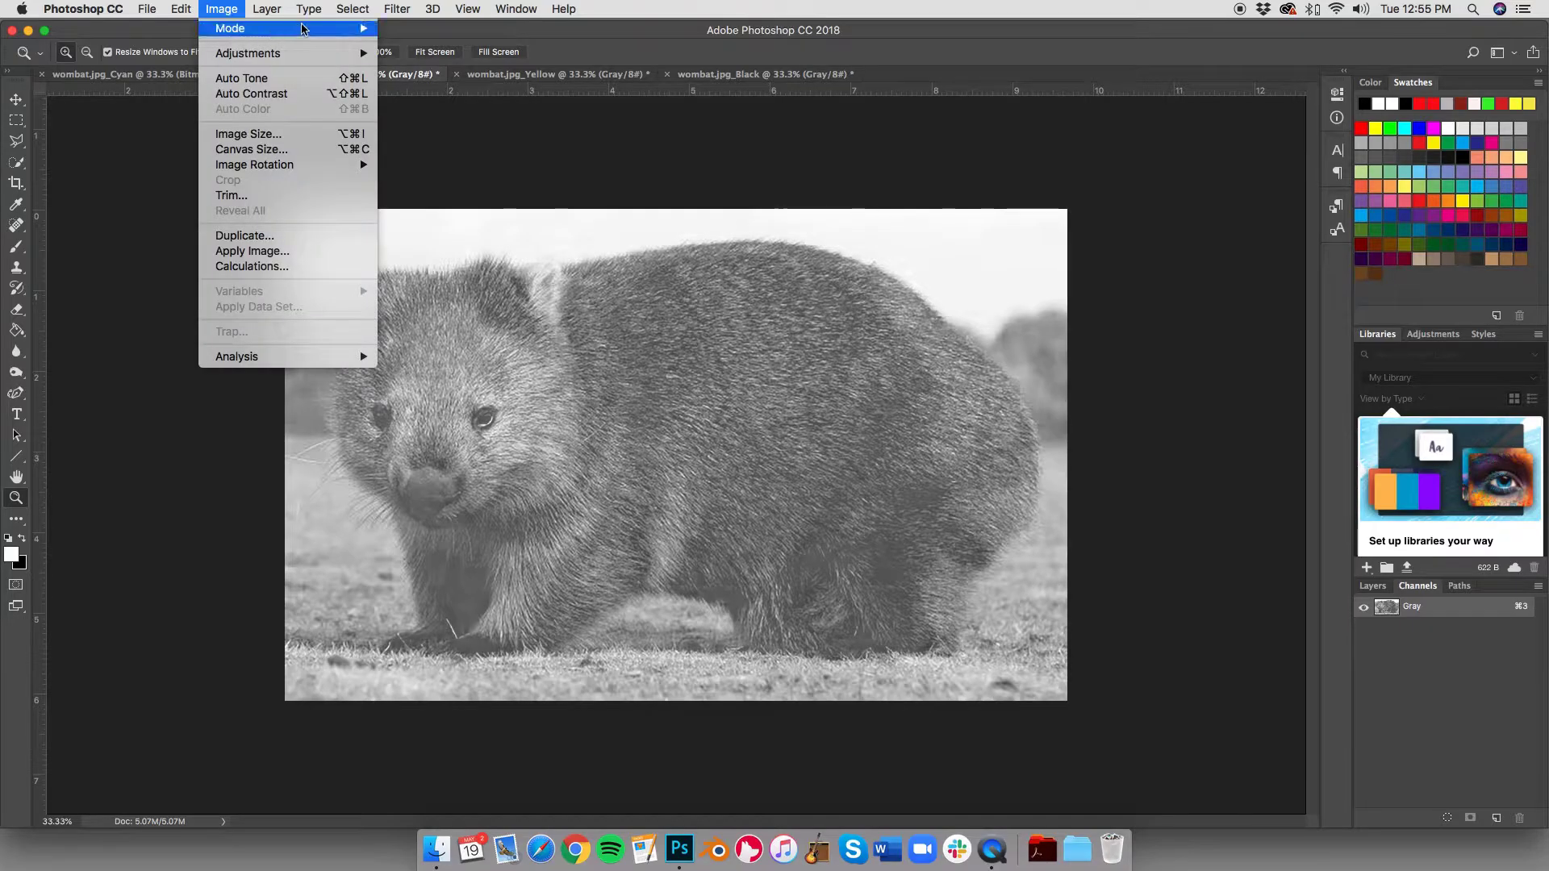
pyautogui.click(427, 31)
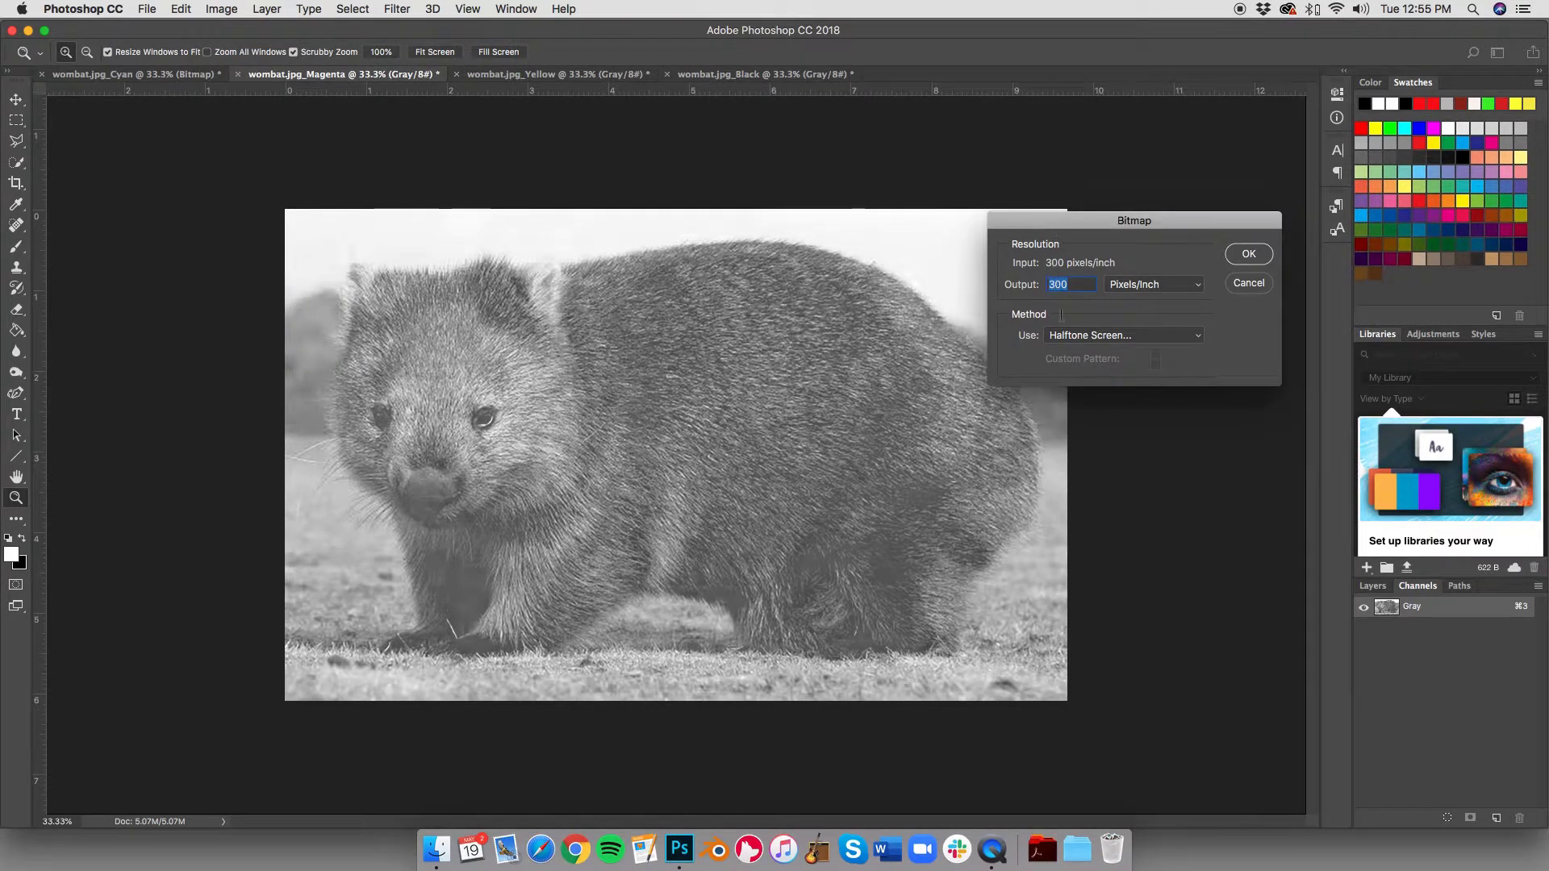
pyautogui.click(1247, 255)
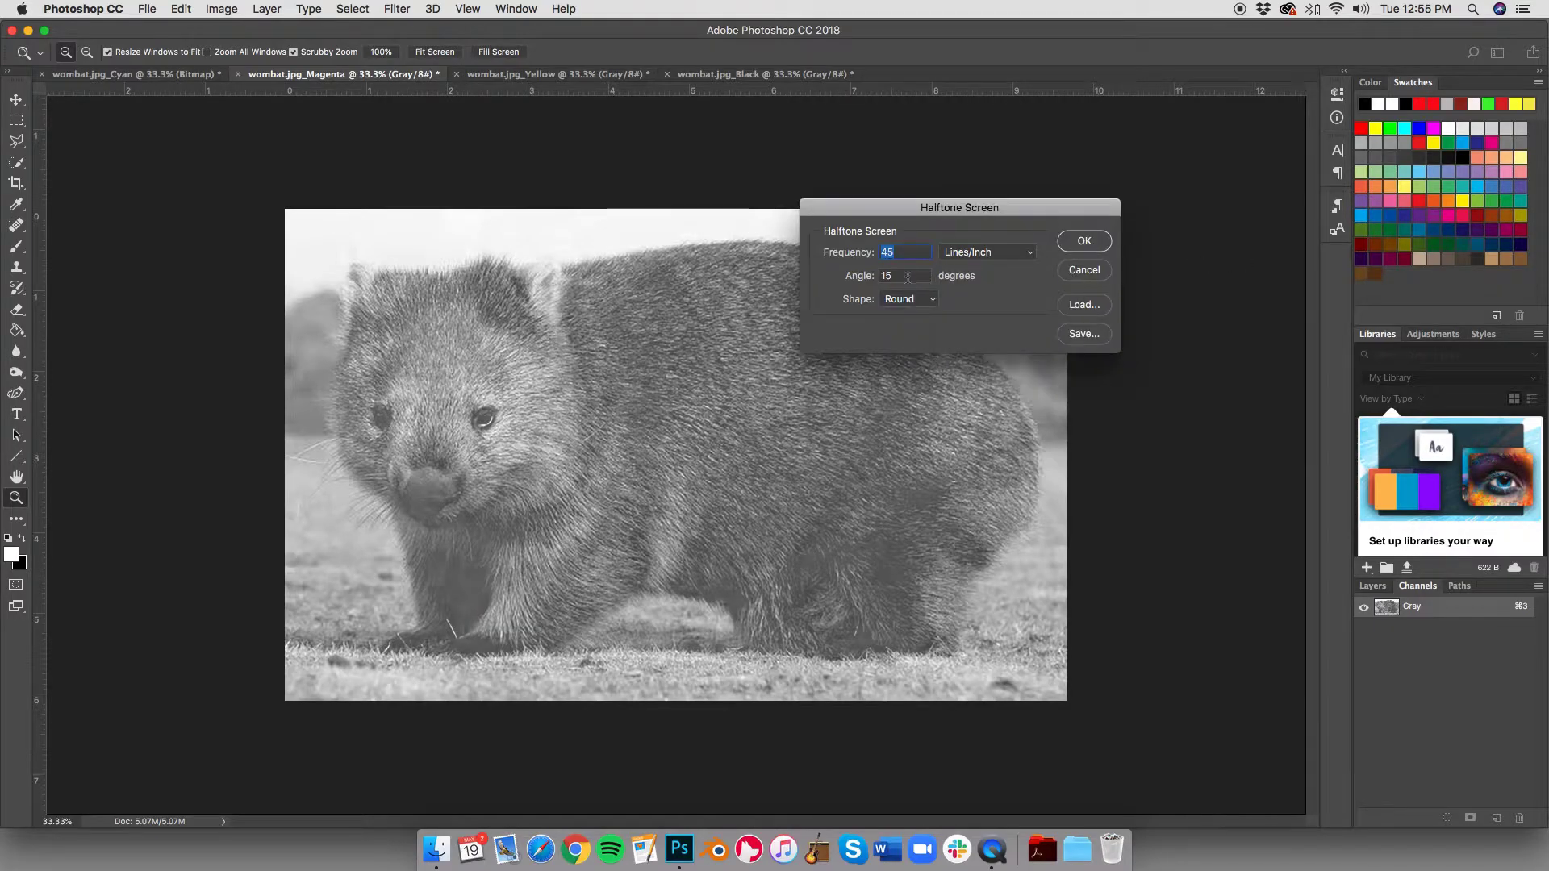
pyautogui.doubleClick(904, 276)
pyautogui.press('BackSpace')
pyautogui.write('75')
pyautogui.click(1093, 242)
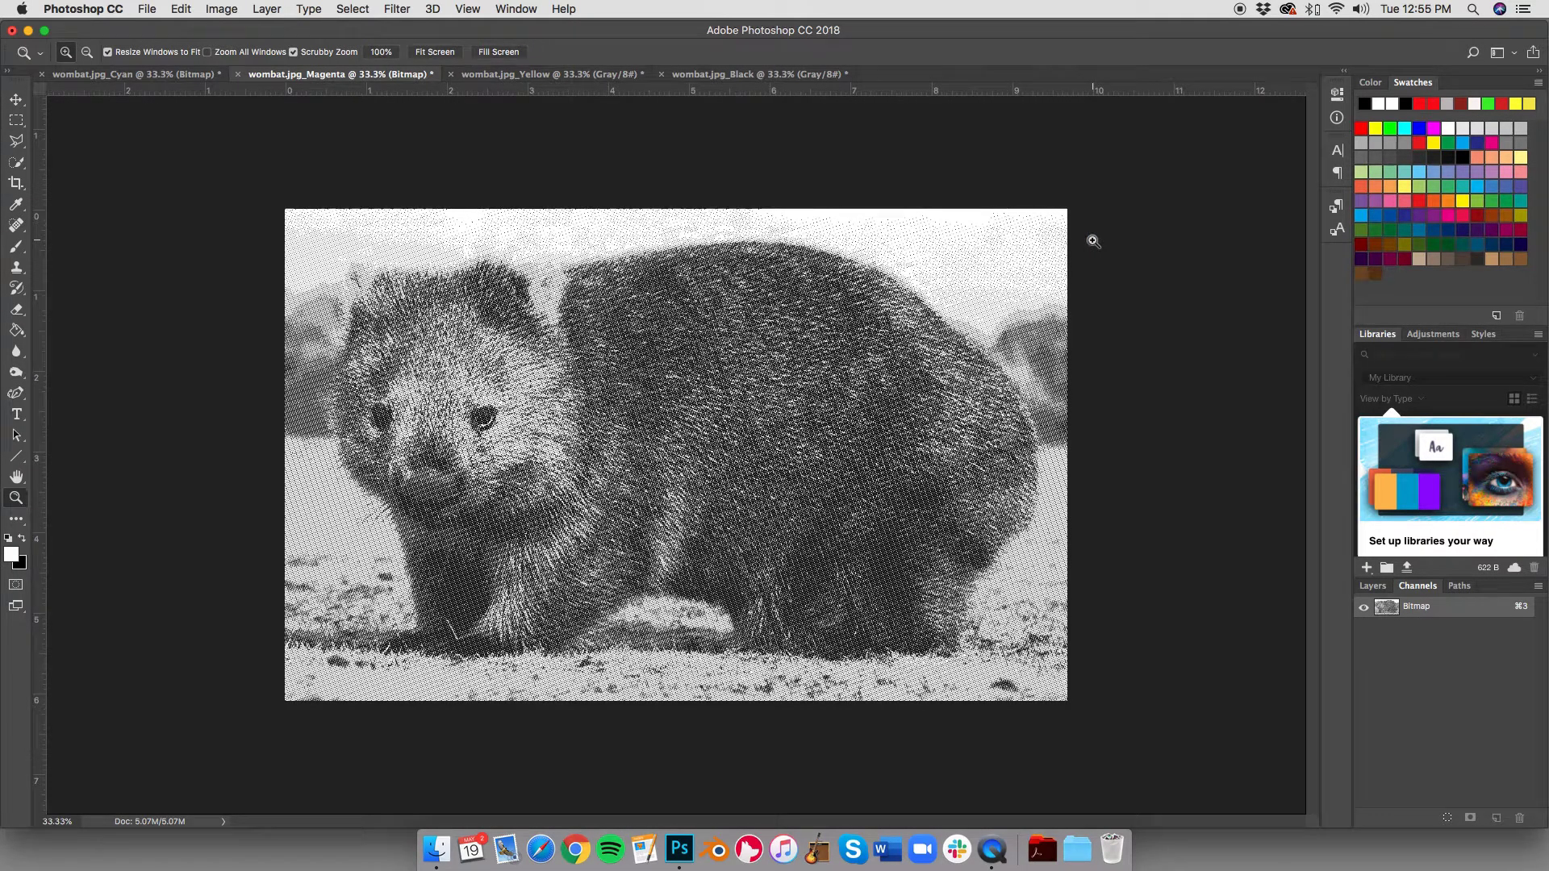
pyautogui.click(170, 75)
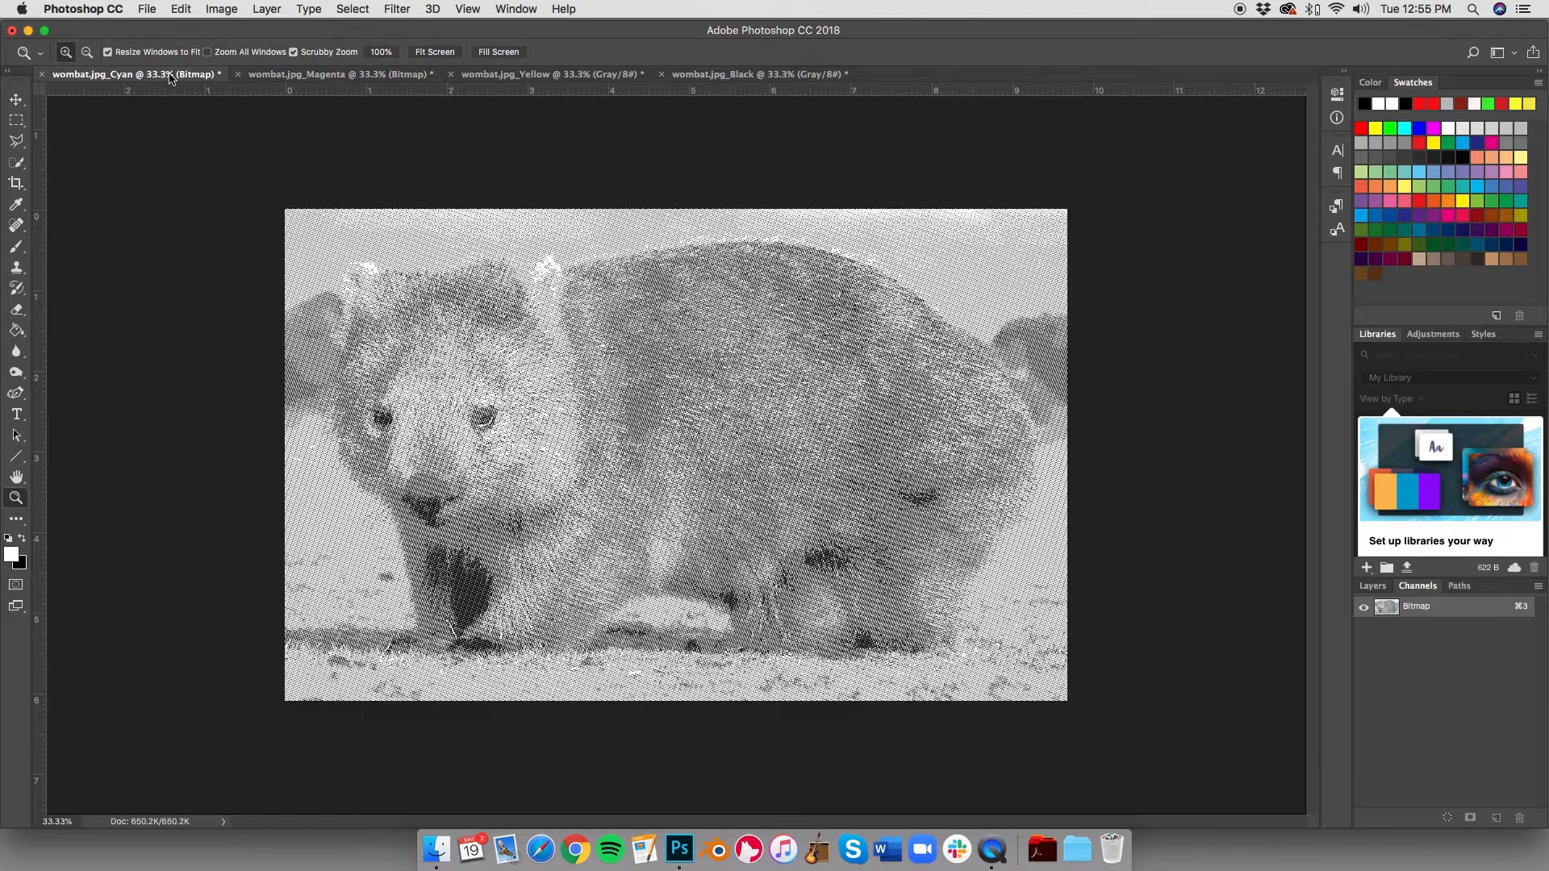
pyautogui.click(292, 77)
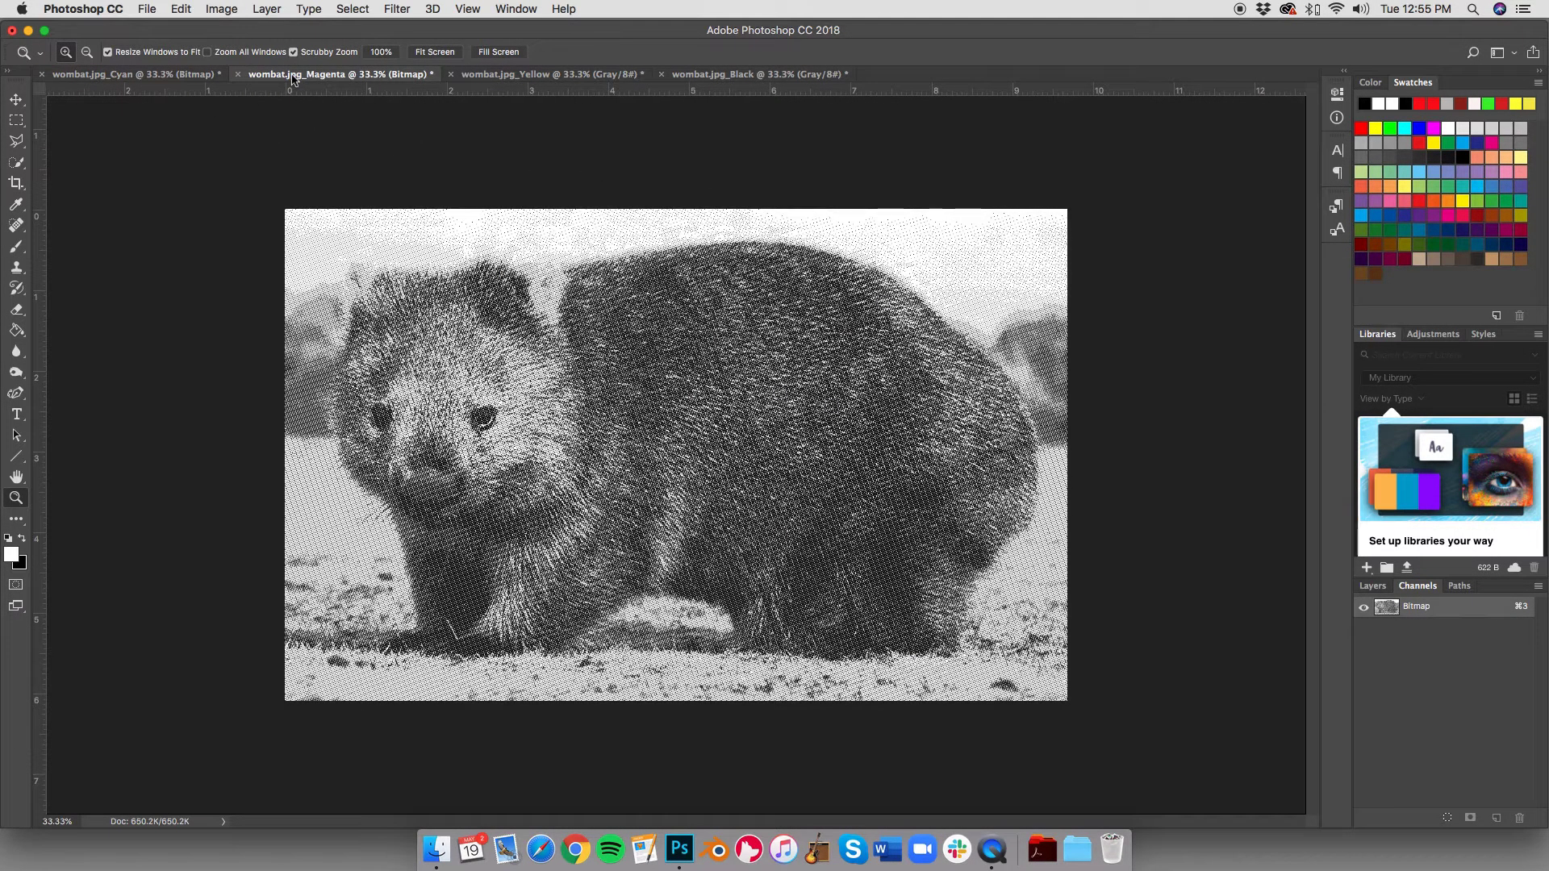
# Step: Convert the Yellow document to a halftone bitmap with a 0-degree screen angle
pyautogui.click(520, 76)
pyautogui.click(219, 10)
pyautogui.moveTo(230, 28)
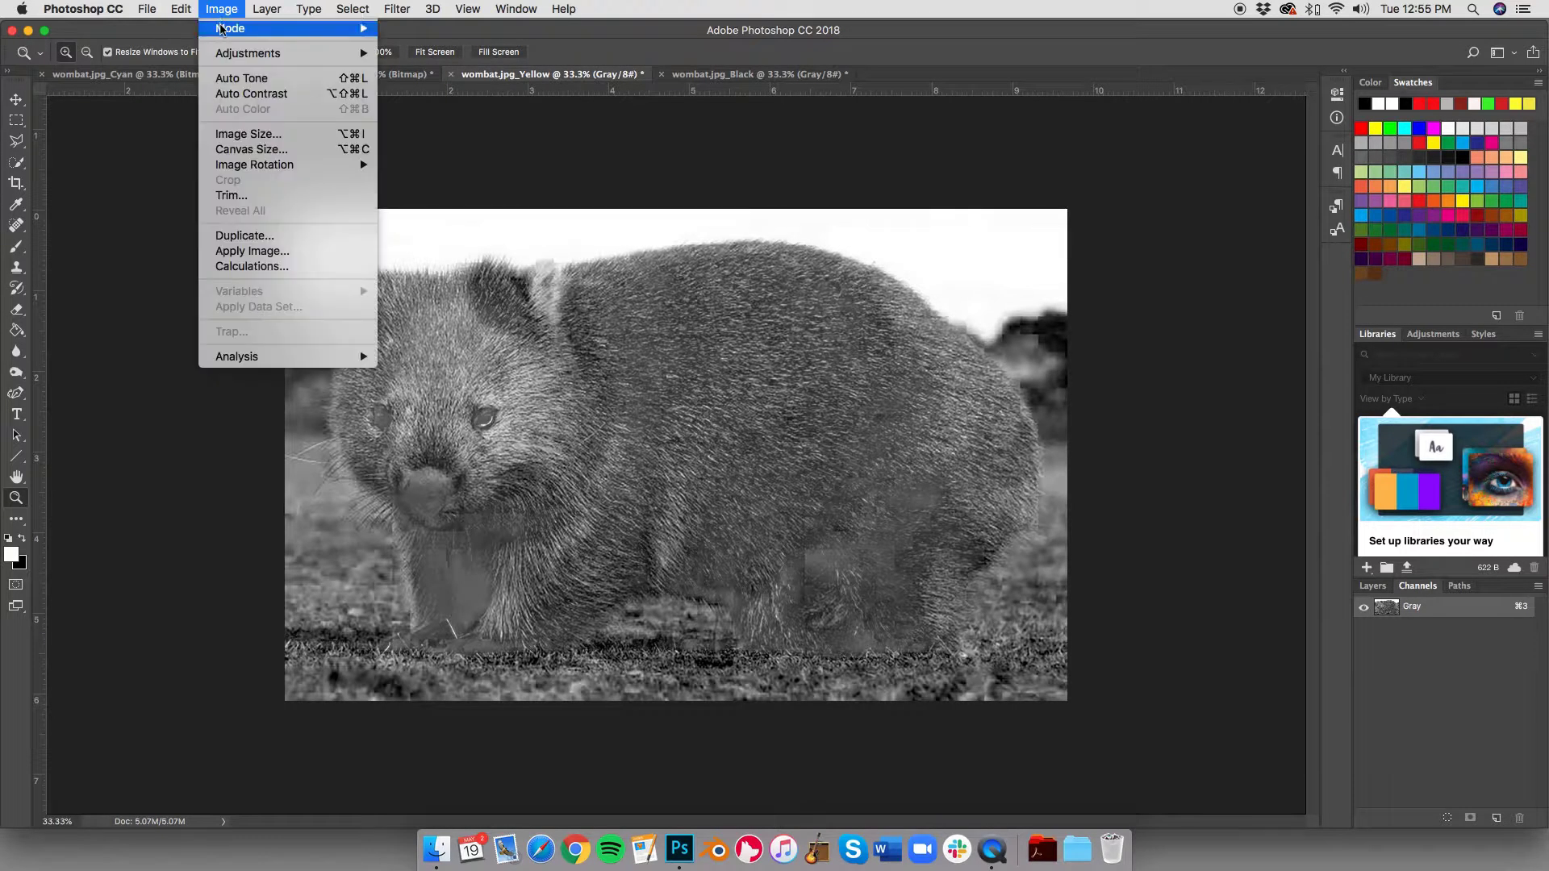
pyautogui.click(436, 34)
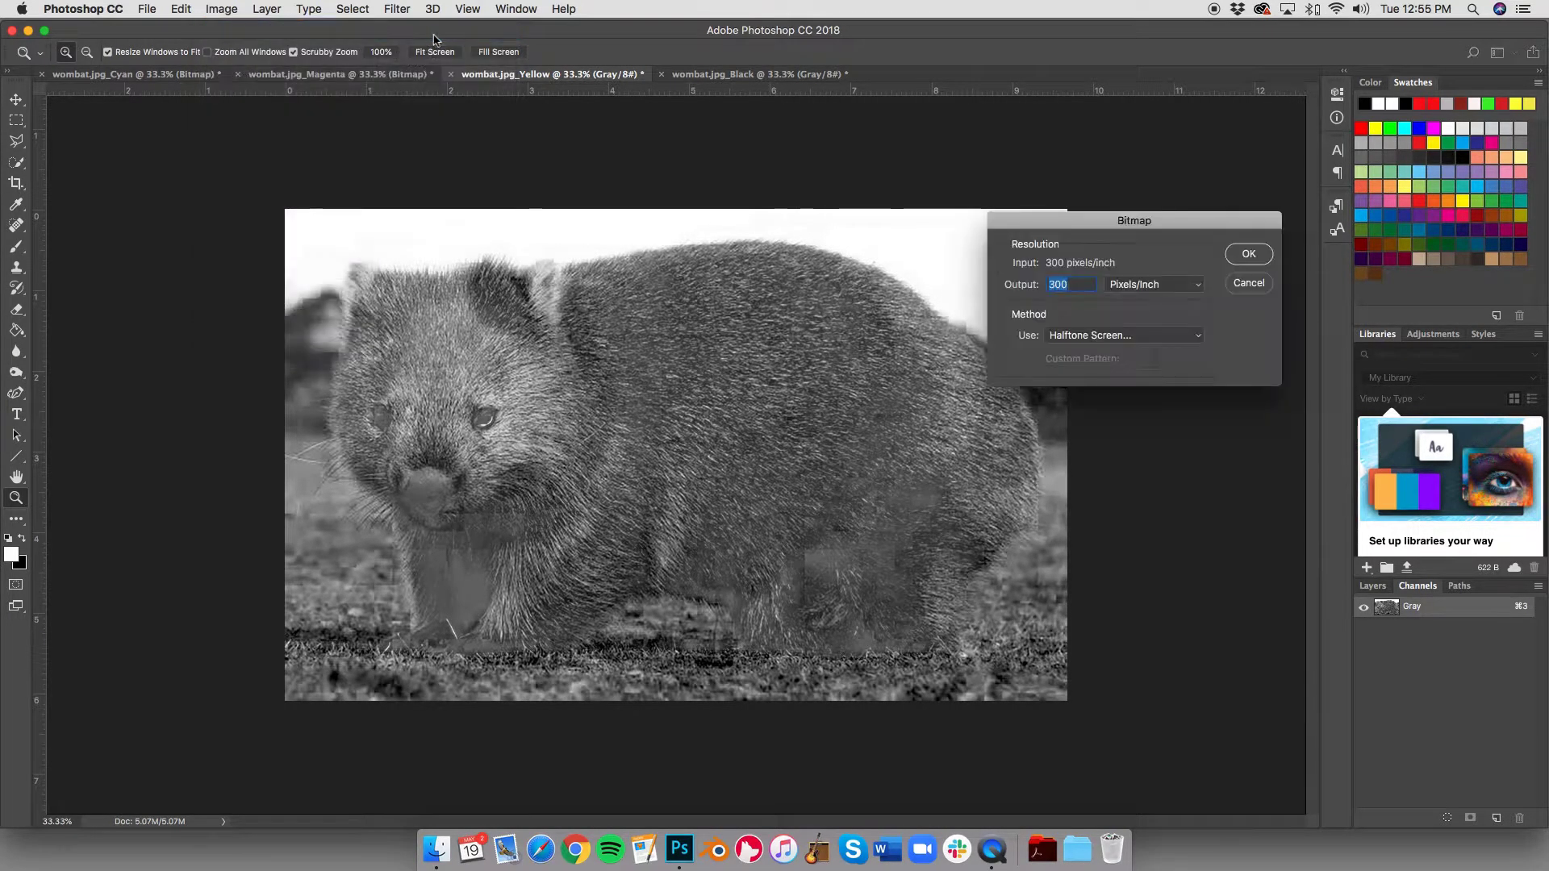
pyautogui.click(1247, 255)
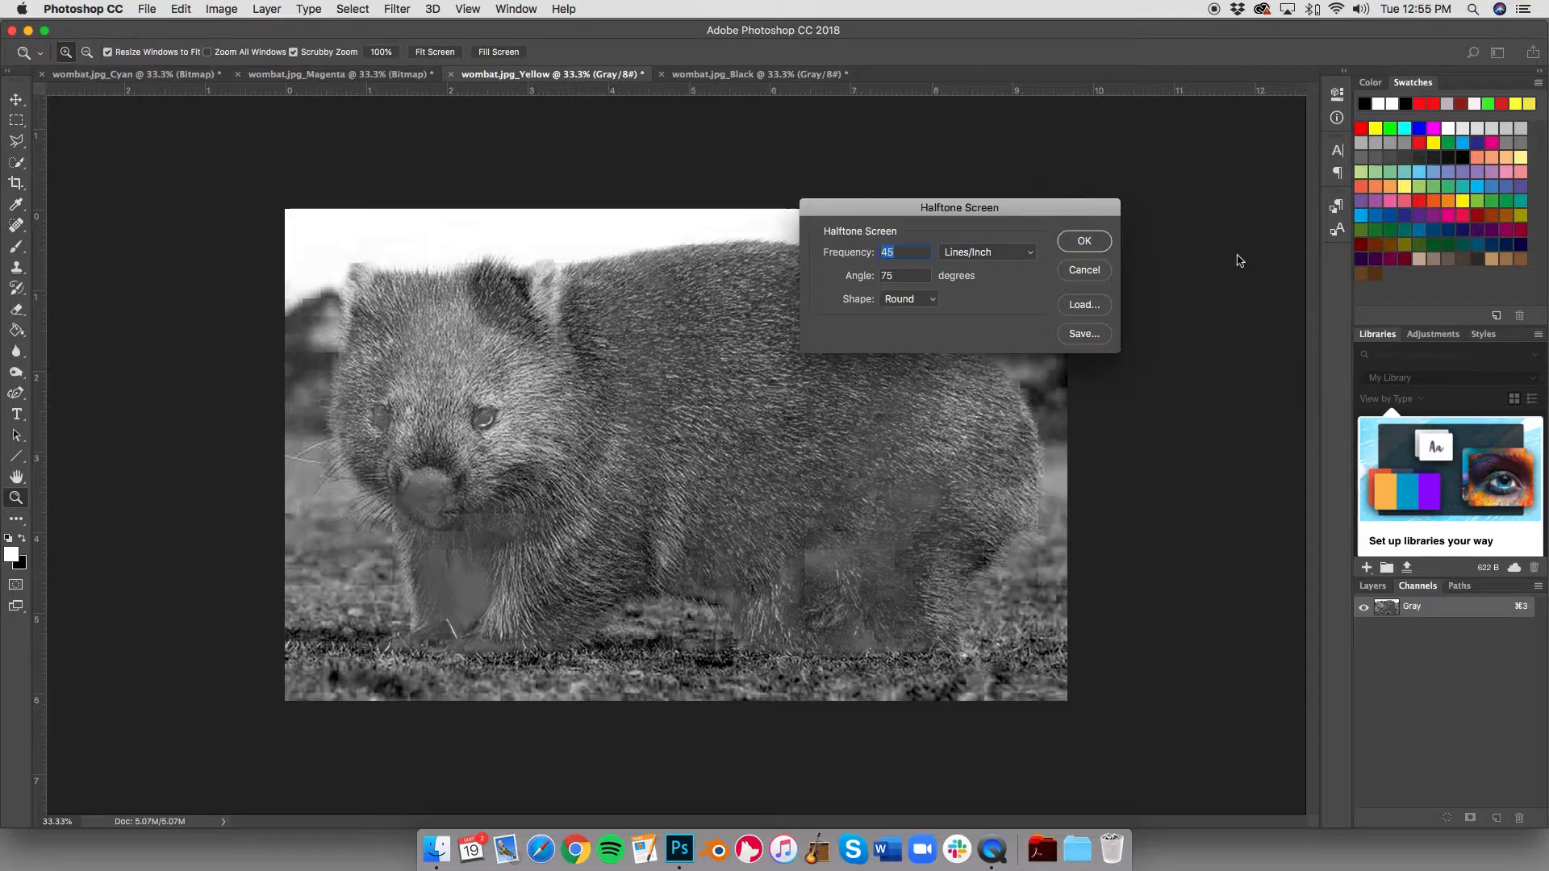
pyautogui.press('Tab')
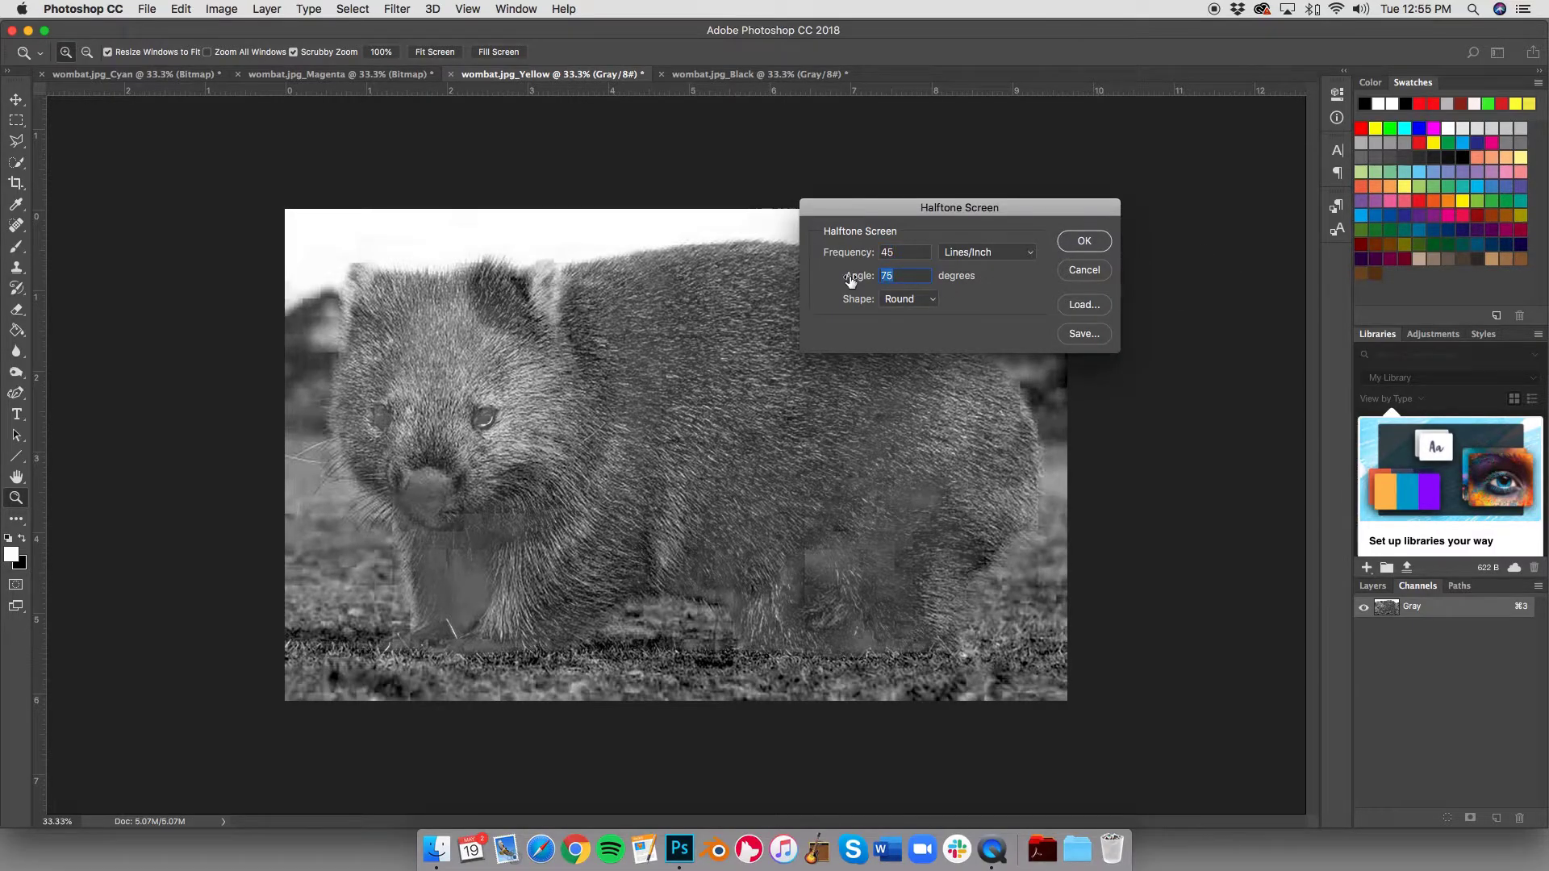
pyautogui.write('0')
pyautogui.click(1094, 241)
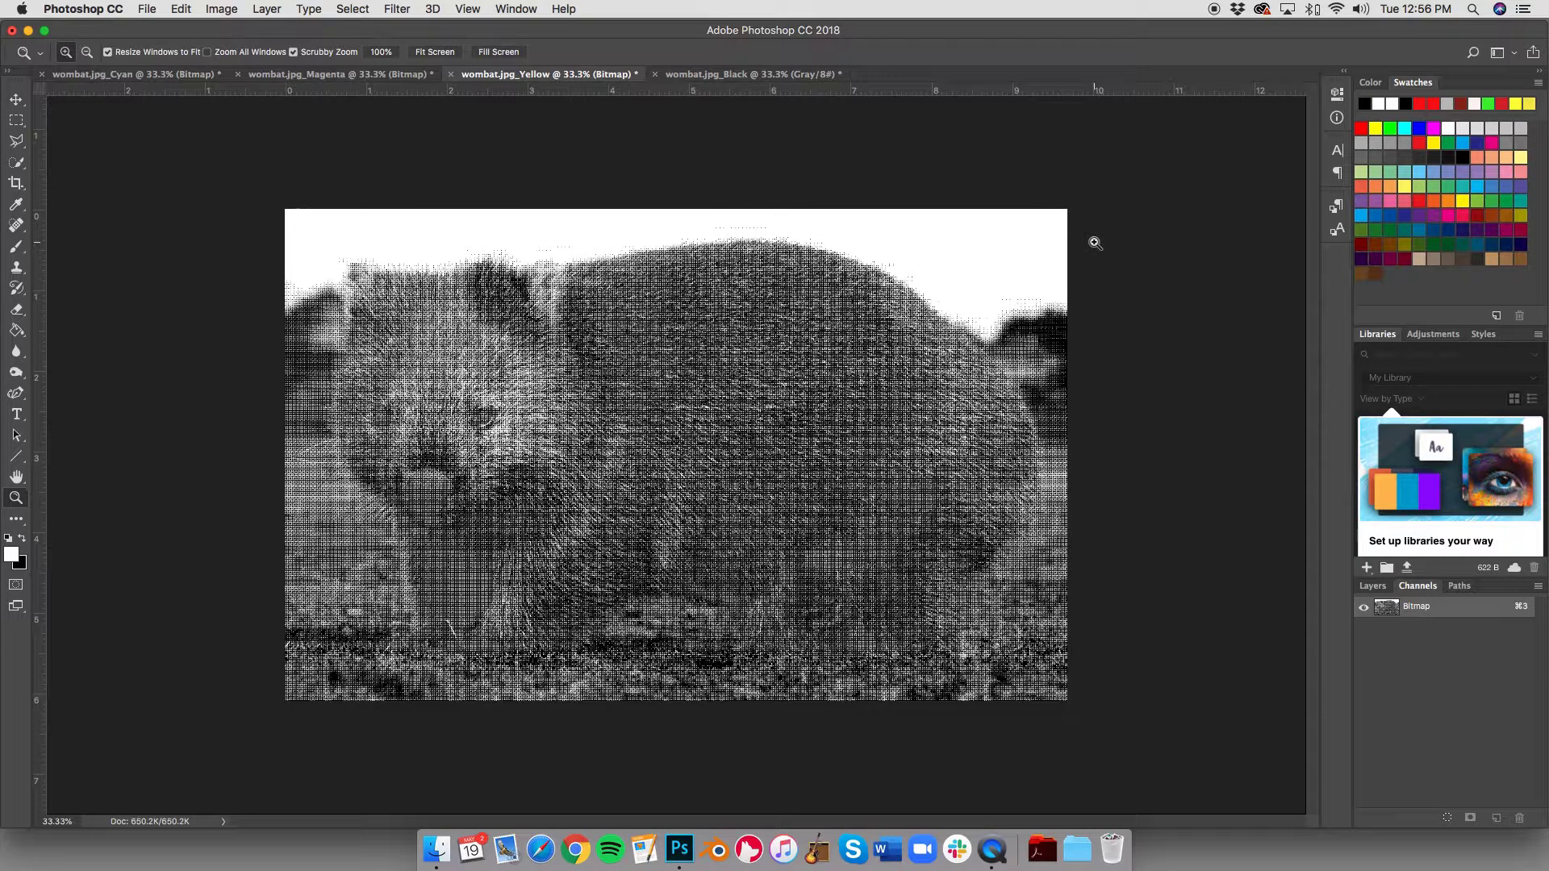
# Step: Convert Black to a 45-degree halftone bitmap, then view the Yellow document
pyautogui.click(684, 76)
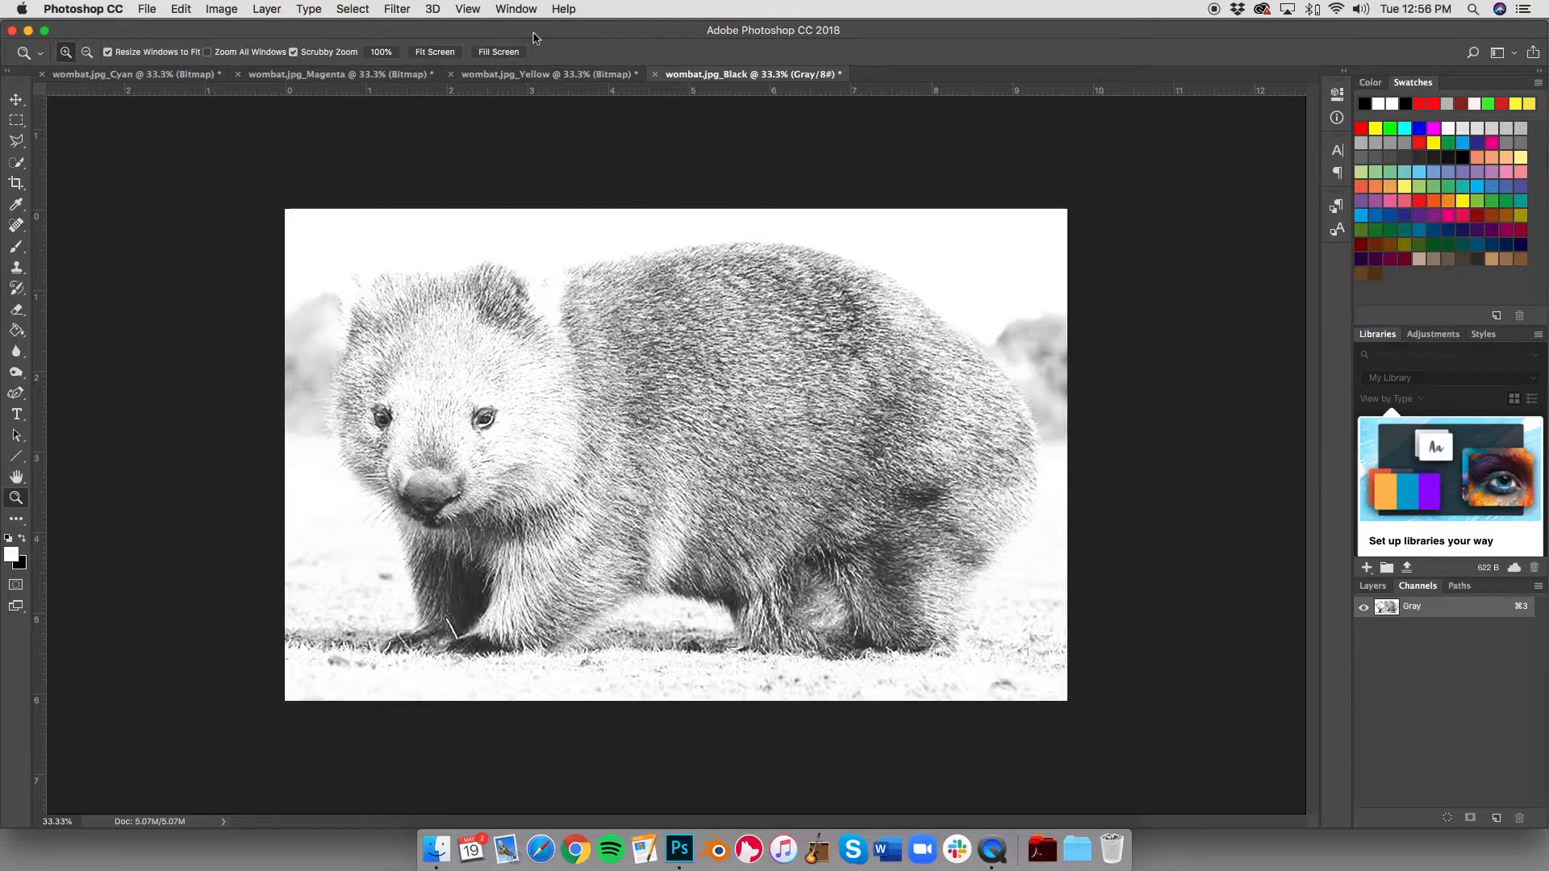
pyautogui.click(224, 11)
pyautogui.moveTo(230, 28)
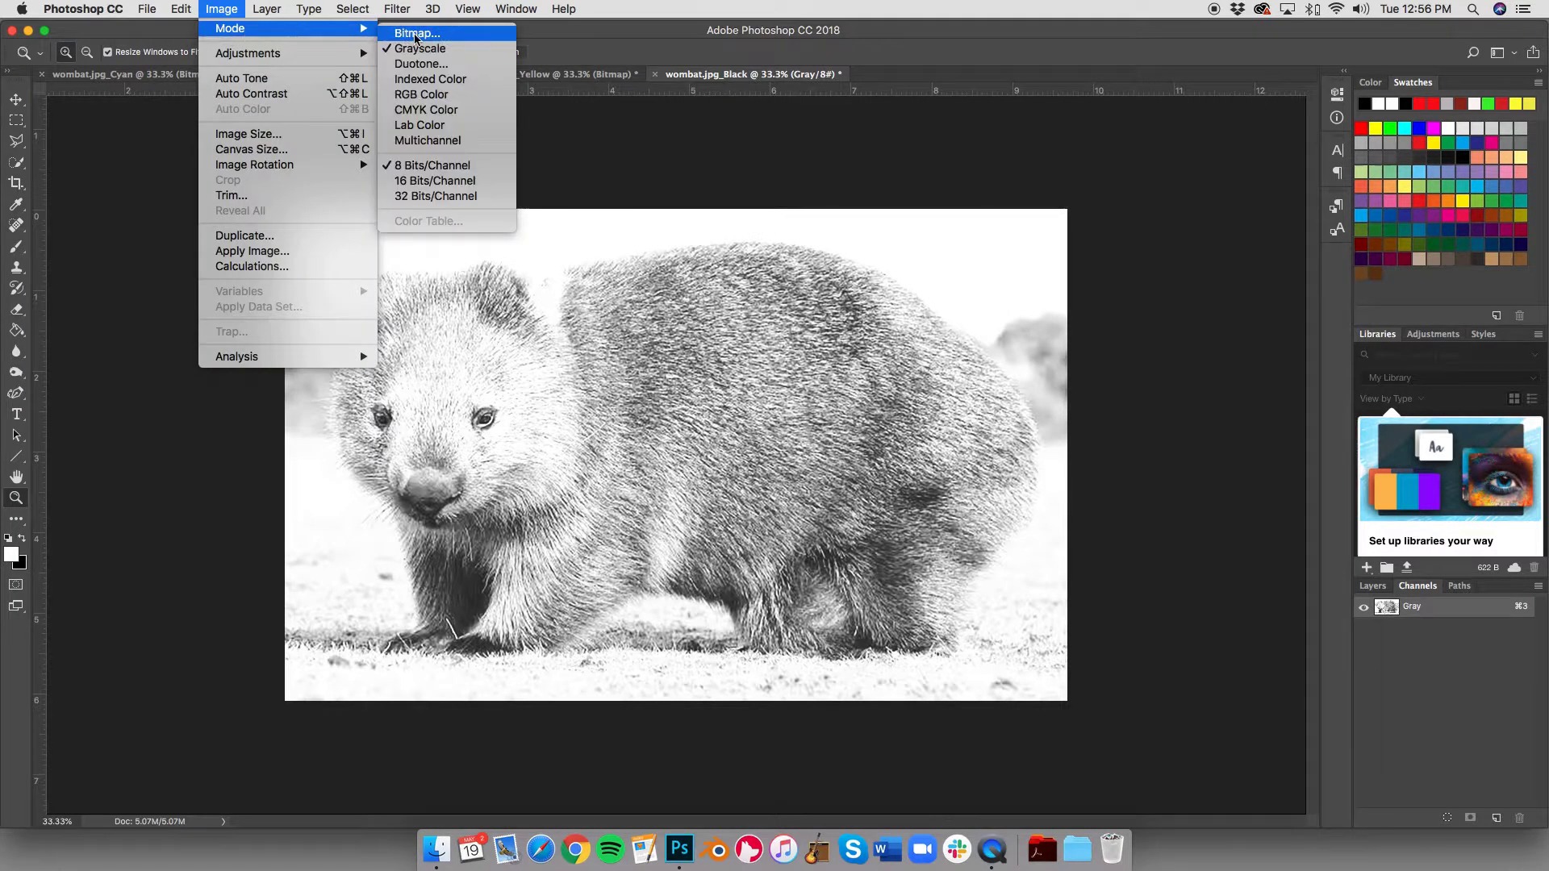
pyautogui.click(416, 34)
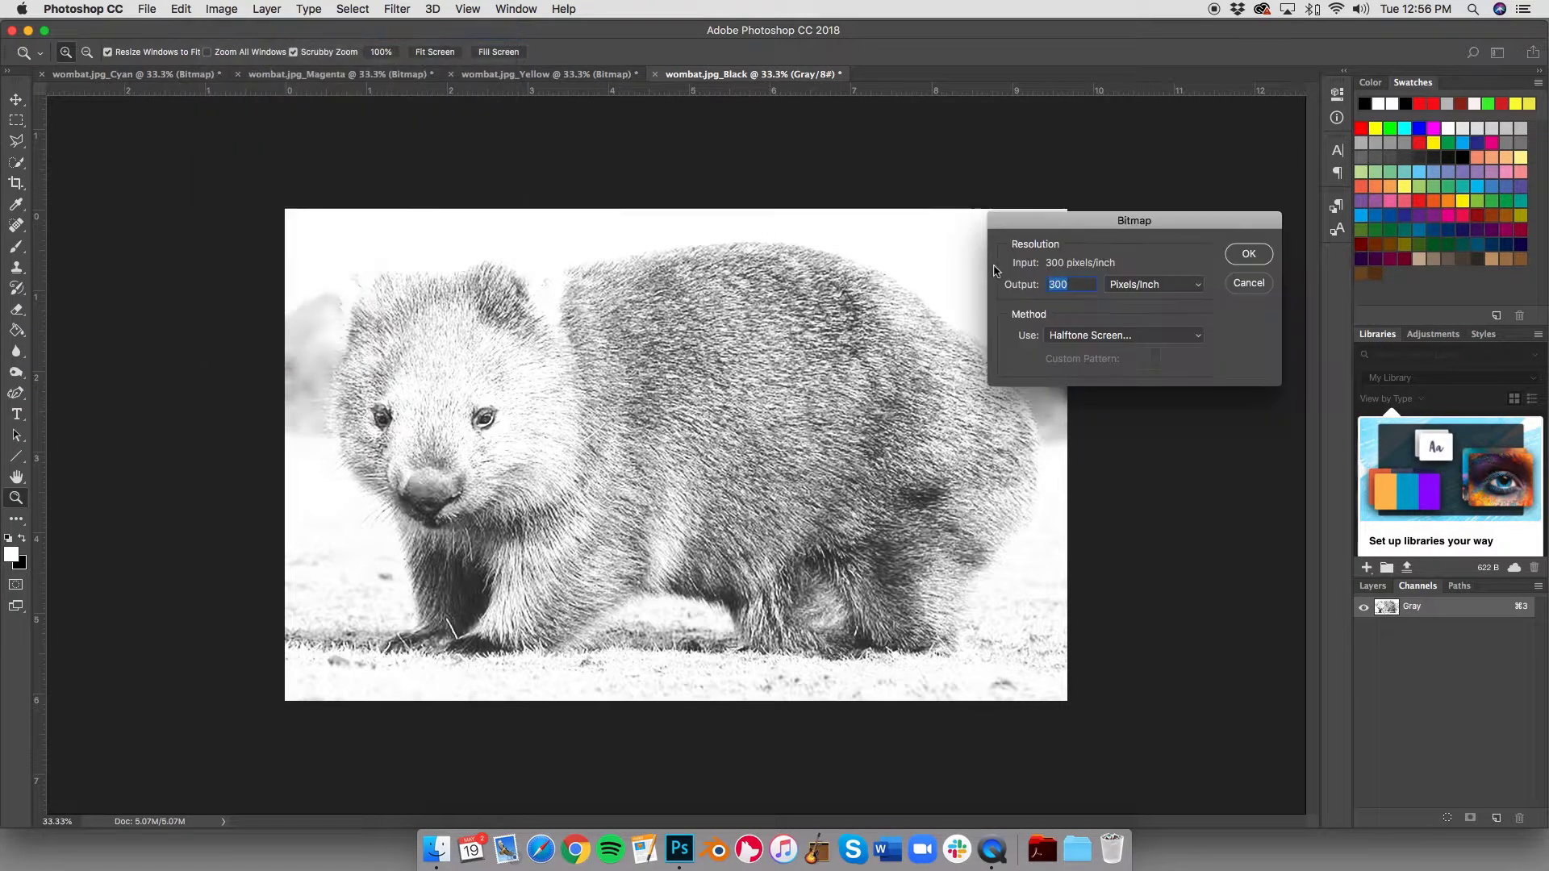
pyautogui.click(1250, 258)
pyautogui.click(906, 276)
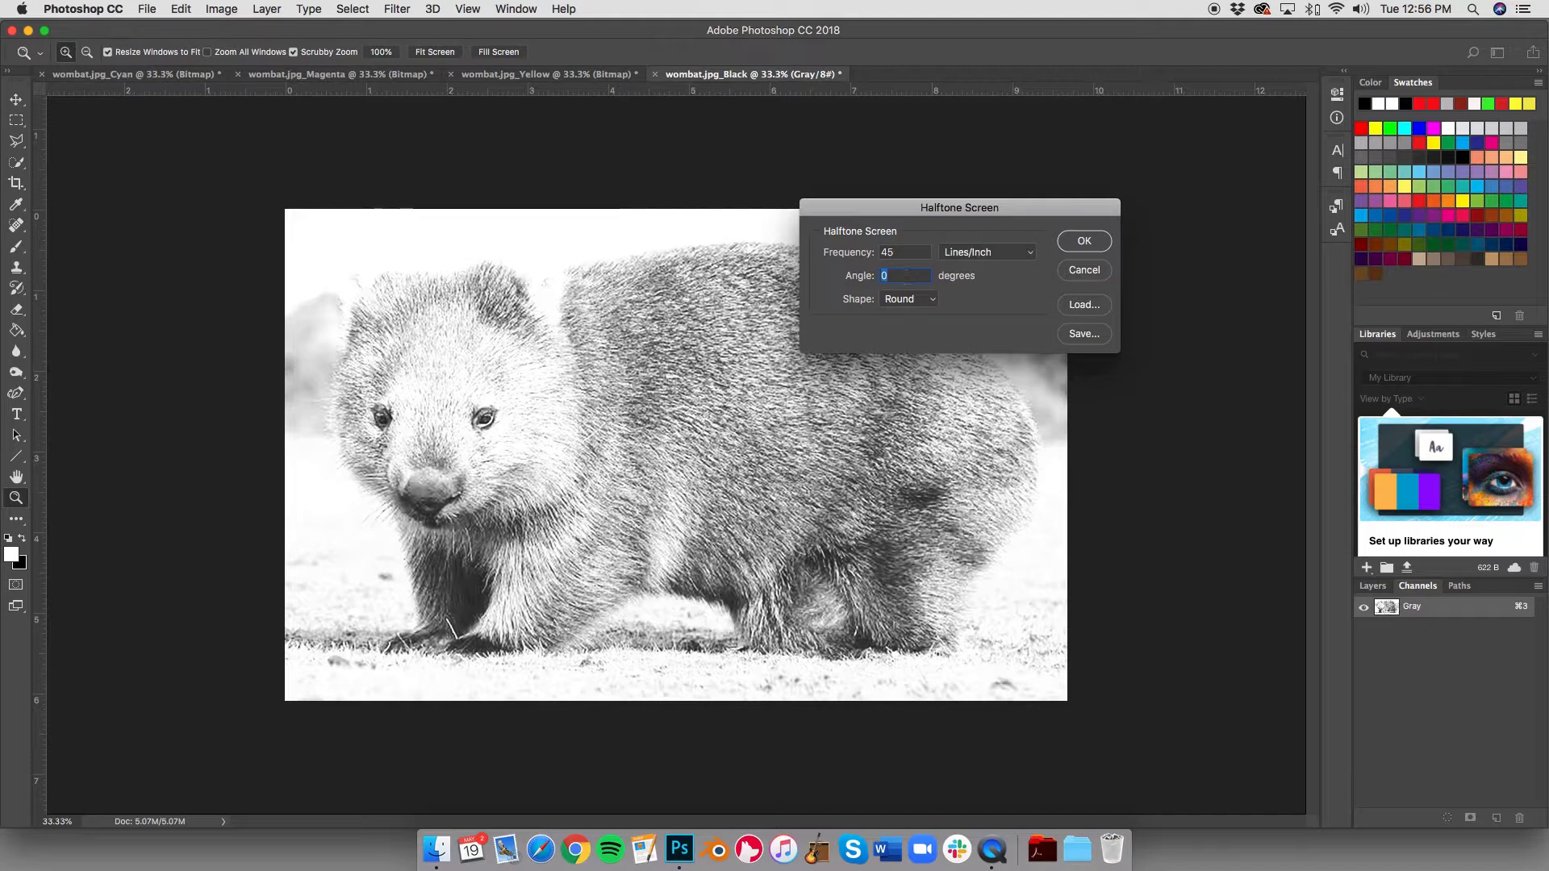
pyautogui.write('45')
pyautogui.press('Return')
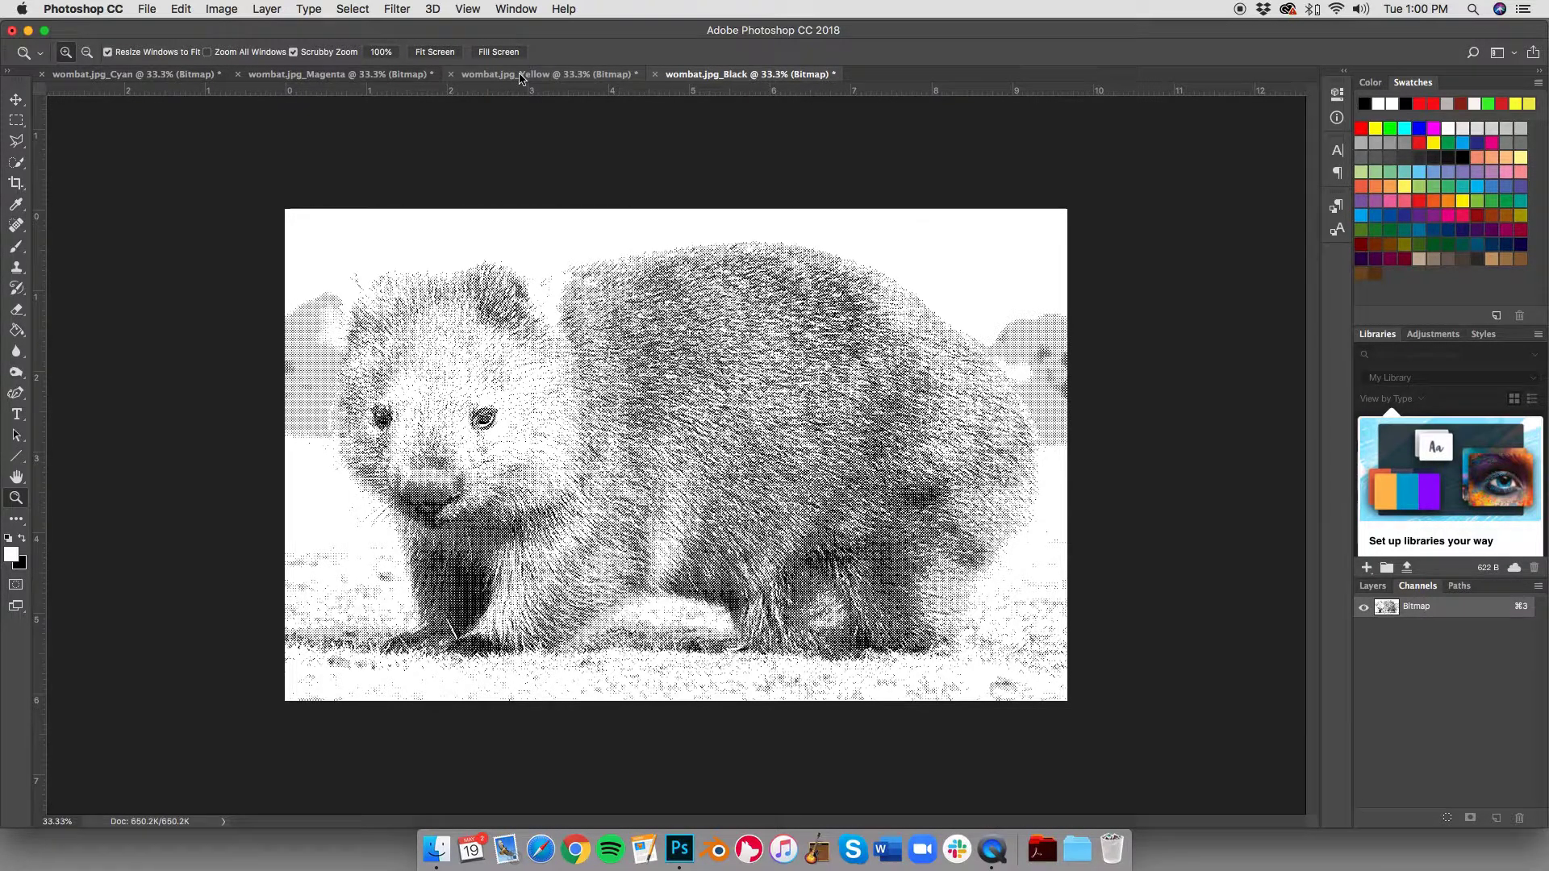
pyautogui.click(521, 78)
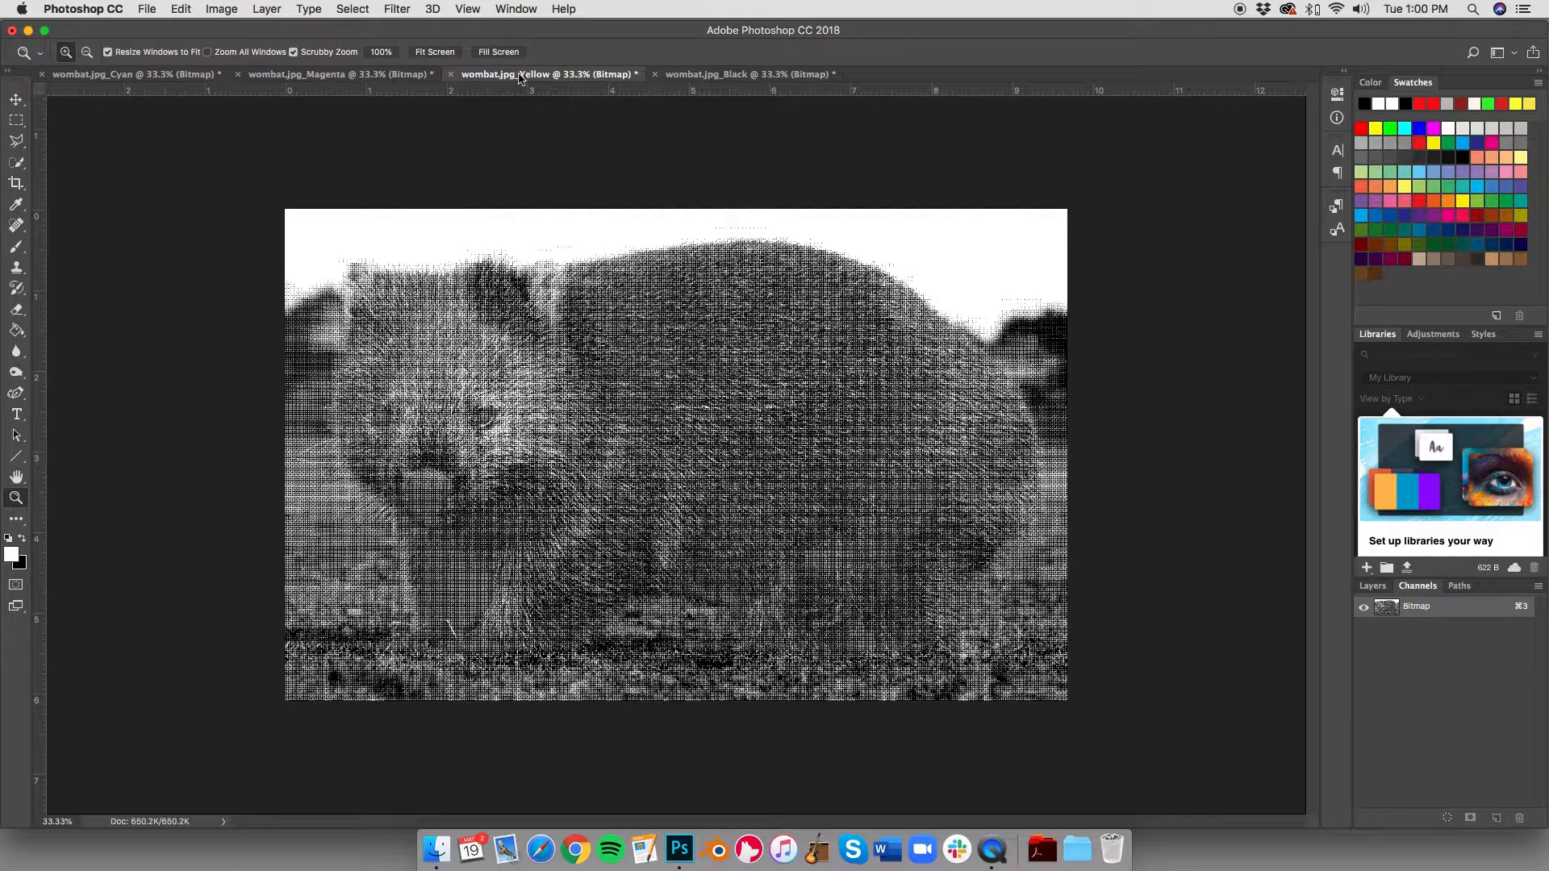
# Step: Look at the Magenta halftone, then bring the Cyan halftone back to front
pyautogui.click(367, 81)
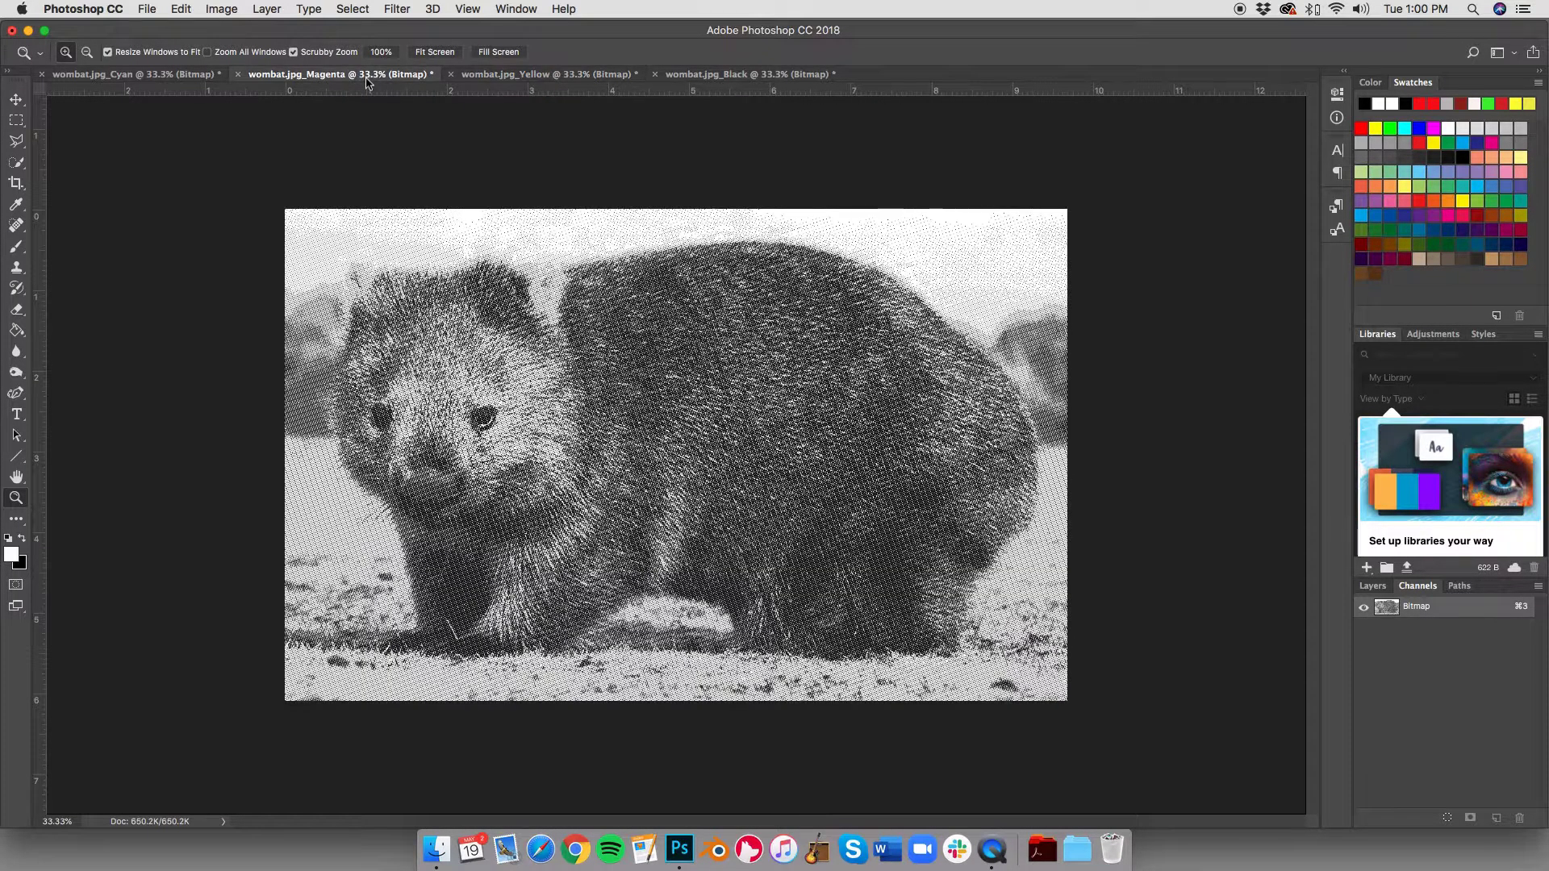
pyautogui.click(177, 80)
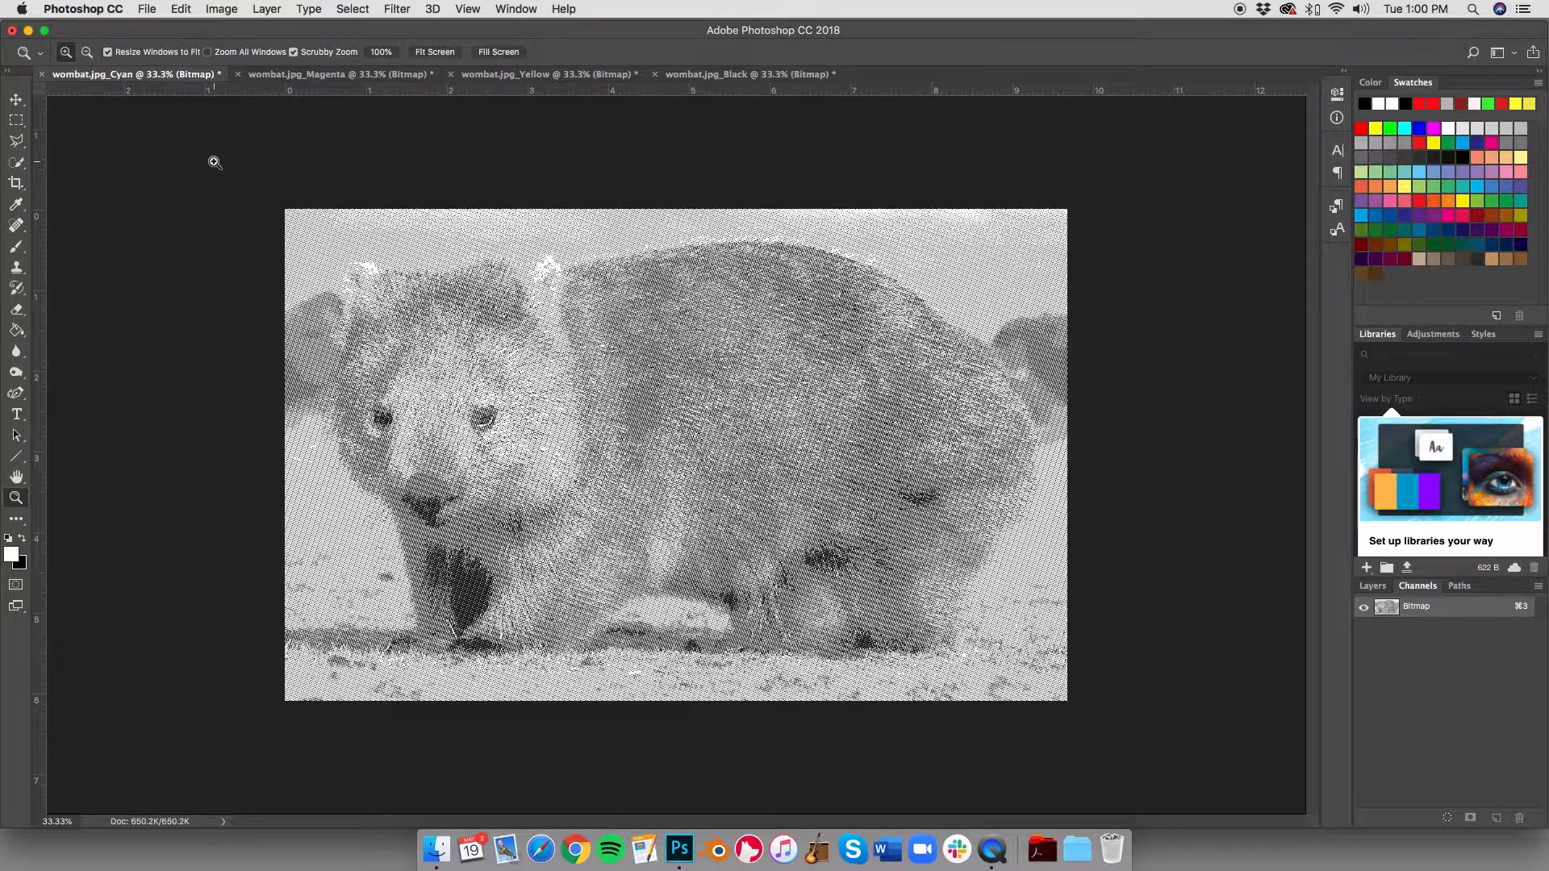
# Step: Open Print settings for the Cyan halftone and toggle Registration Marks under Printing Marks
pyautogui.click(151, 12)
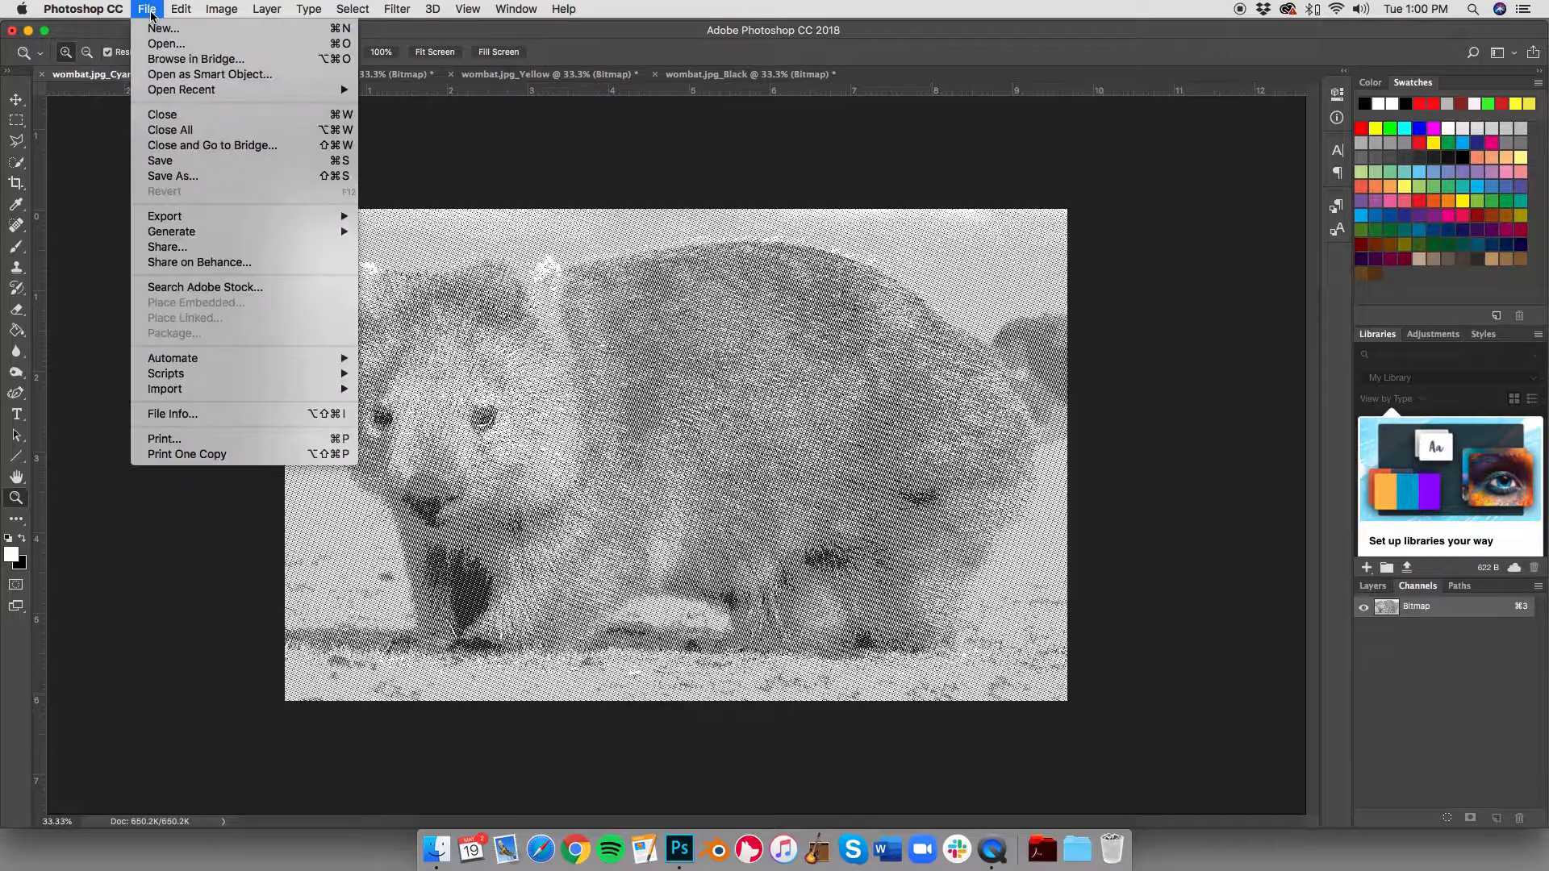
pyautogui.click(163, 440)
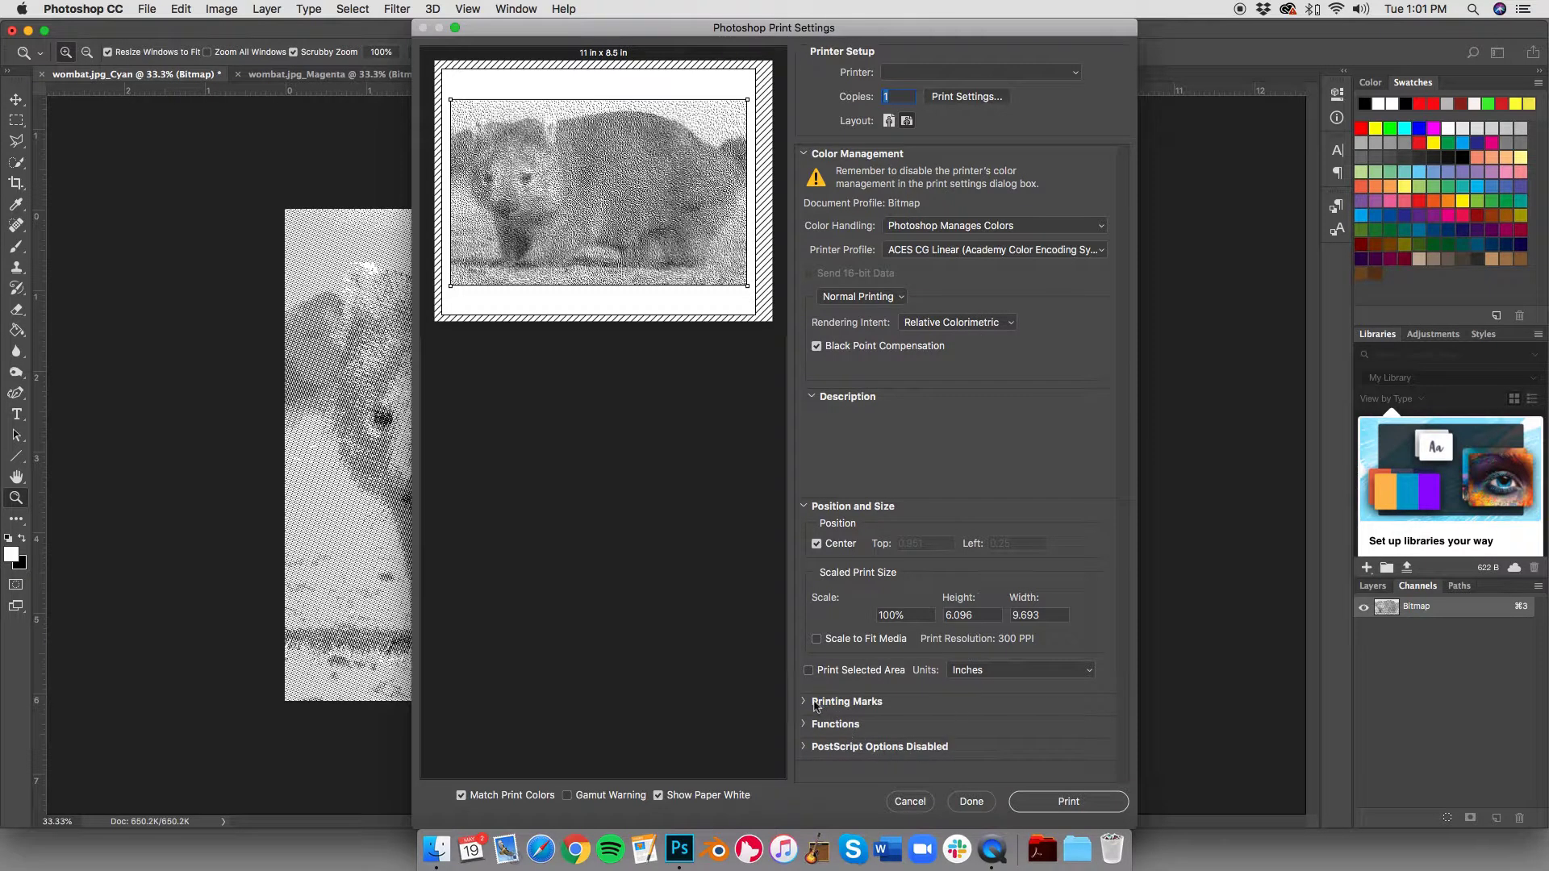
pyautogui.click(807, 703)
pyautogui.scroll(-2, 940, 612)
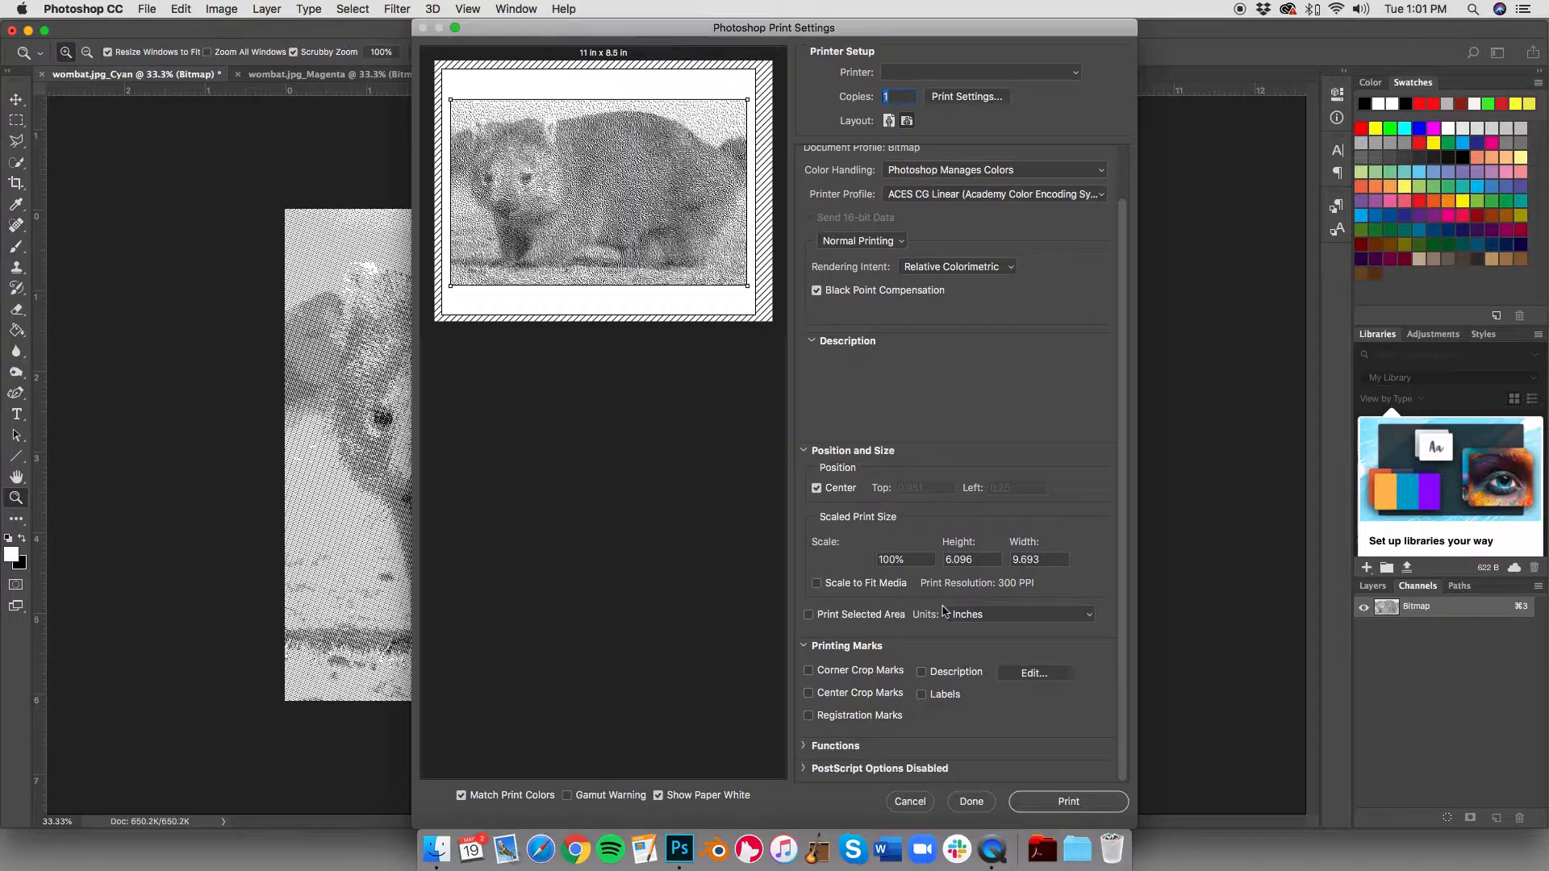
pyautogui.click(808, 716)
pyautogui.click(809, 717)
# Step: Replace the registration marks with corner crop marks in the Cyan halftone document's print settings
pyautogui.click(810, 673)
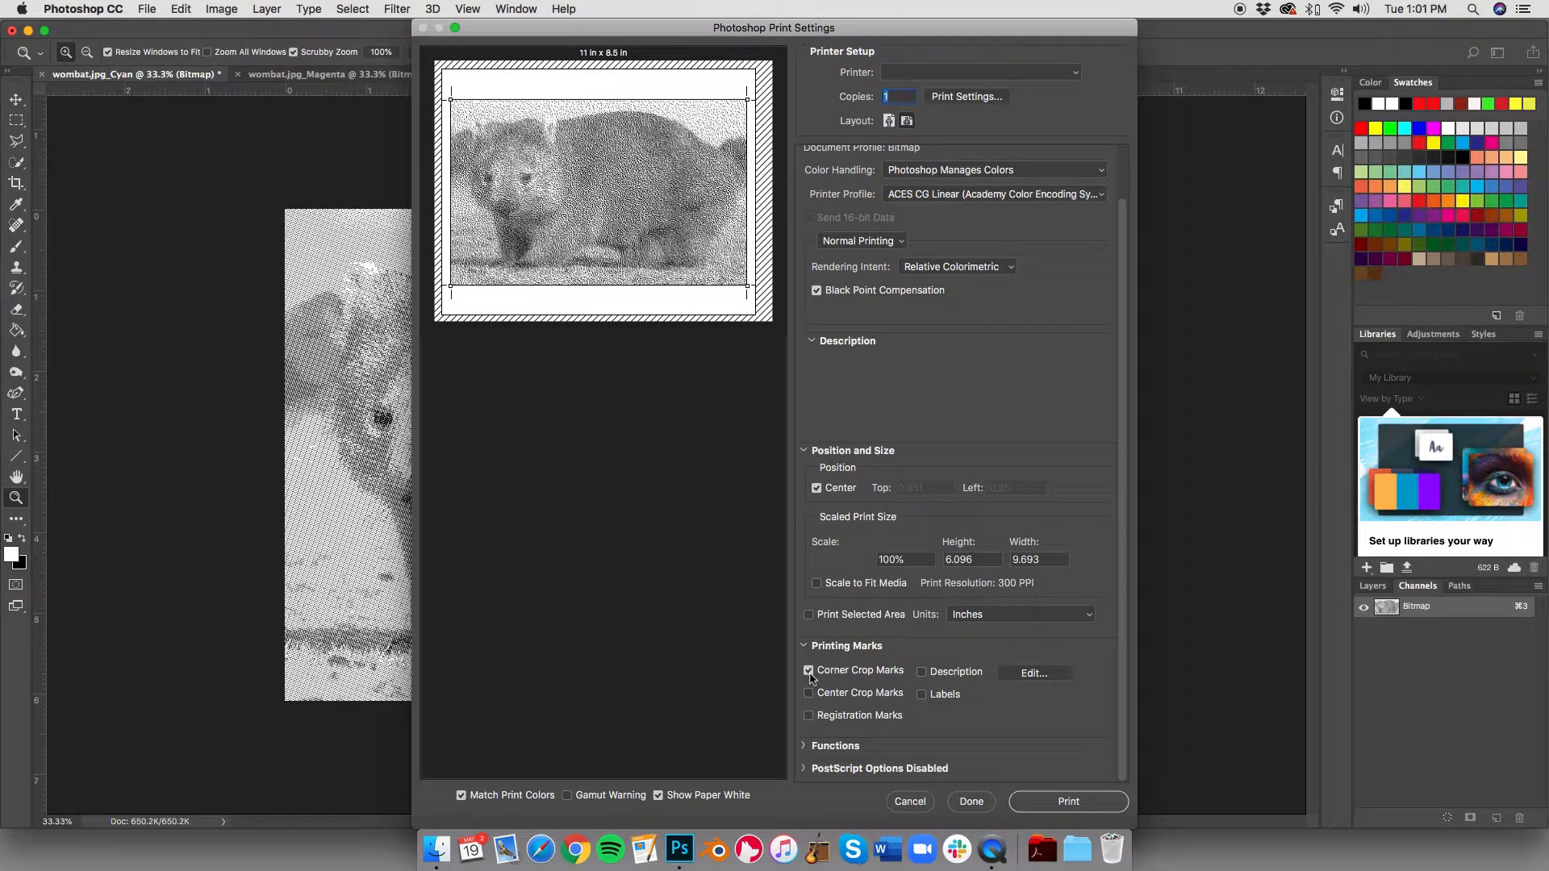